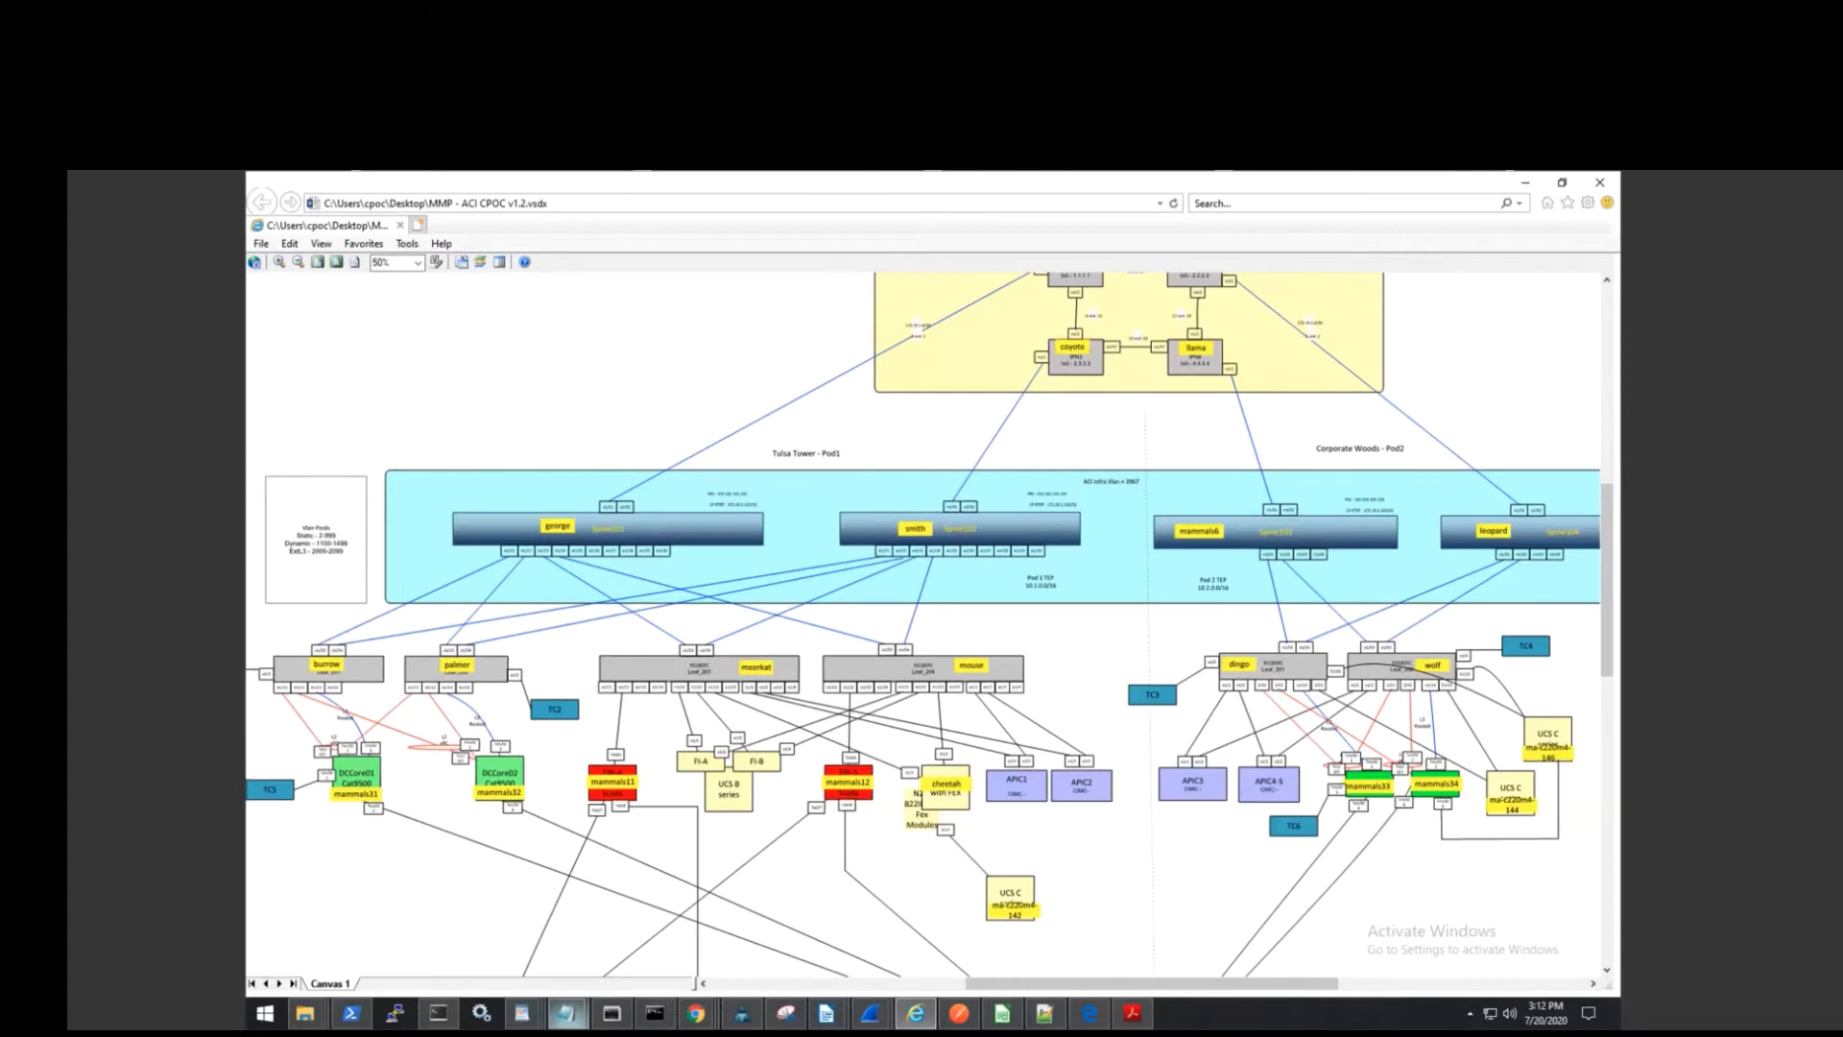
Switch to the vSphere Web Client in Chrome and list the virtual machines on hosts 198.18.151.21 and 198.18.151.22.
{"action": "left_click", "coordinate": [437, 1013]}
{"action": "left_click", "coordinate": [703, 1023]}
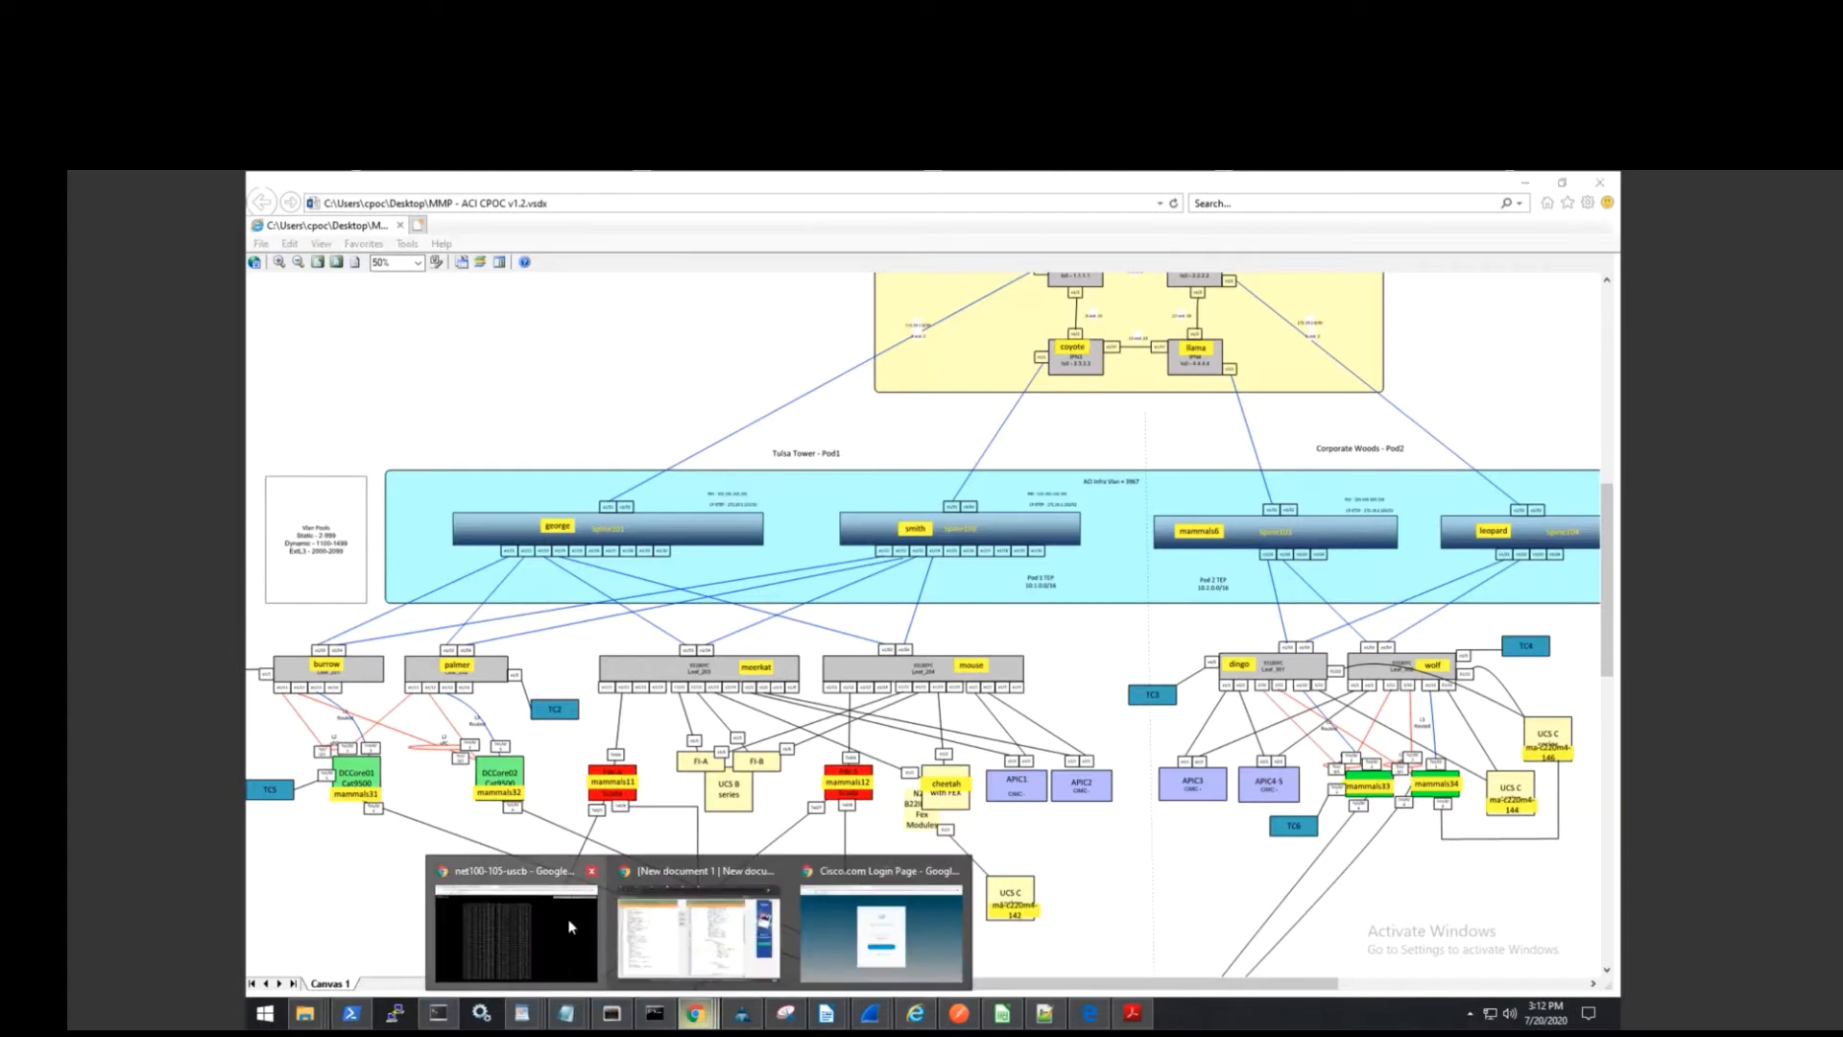
{"action": "left_click", "coordinate": [569, 927]}
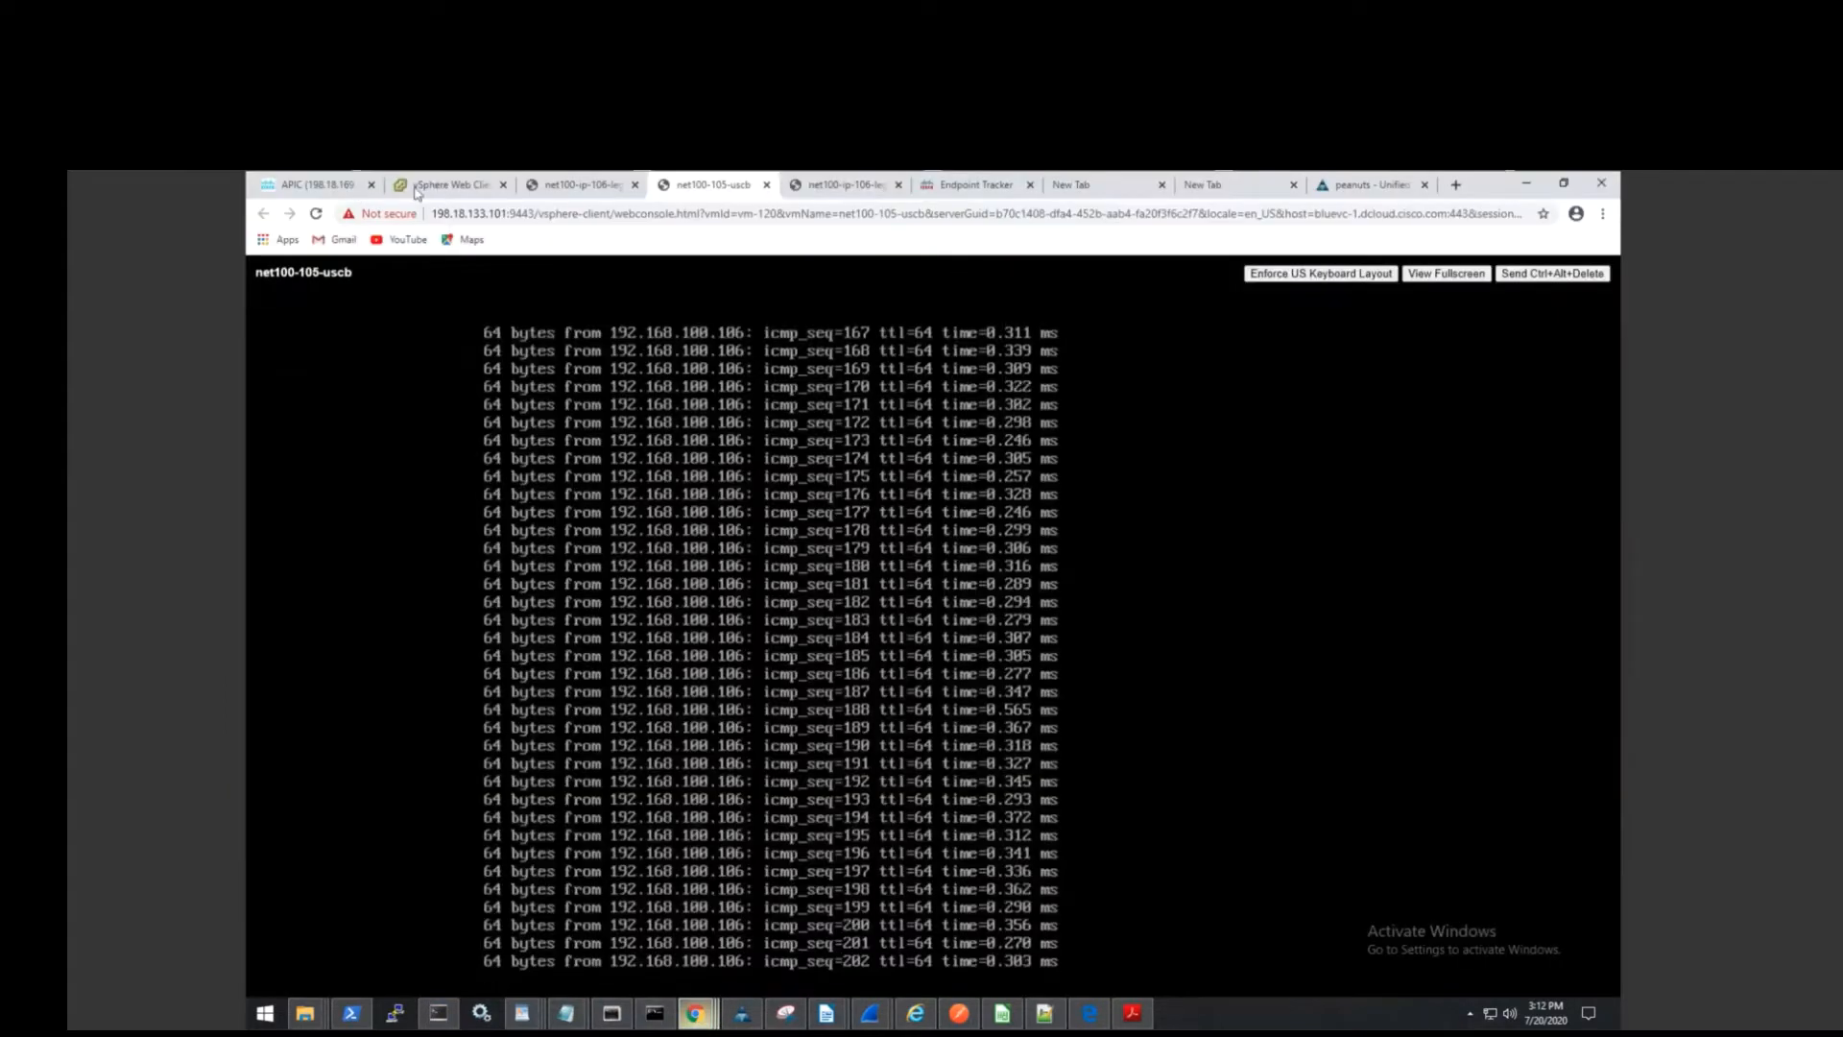
{"action": "left_click", "coordinate": [417, 186]}
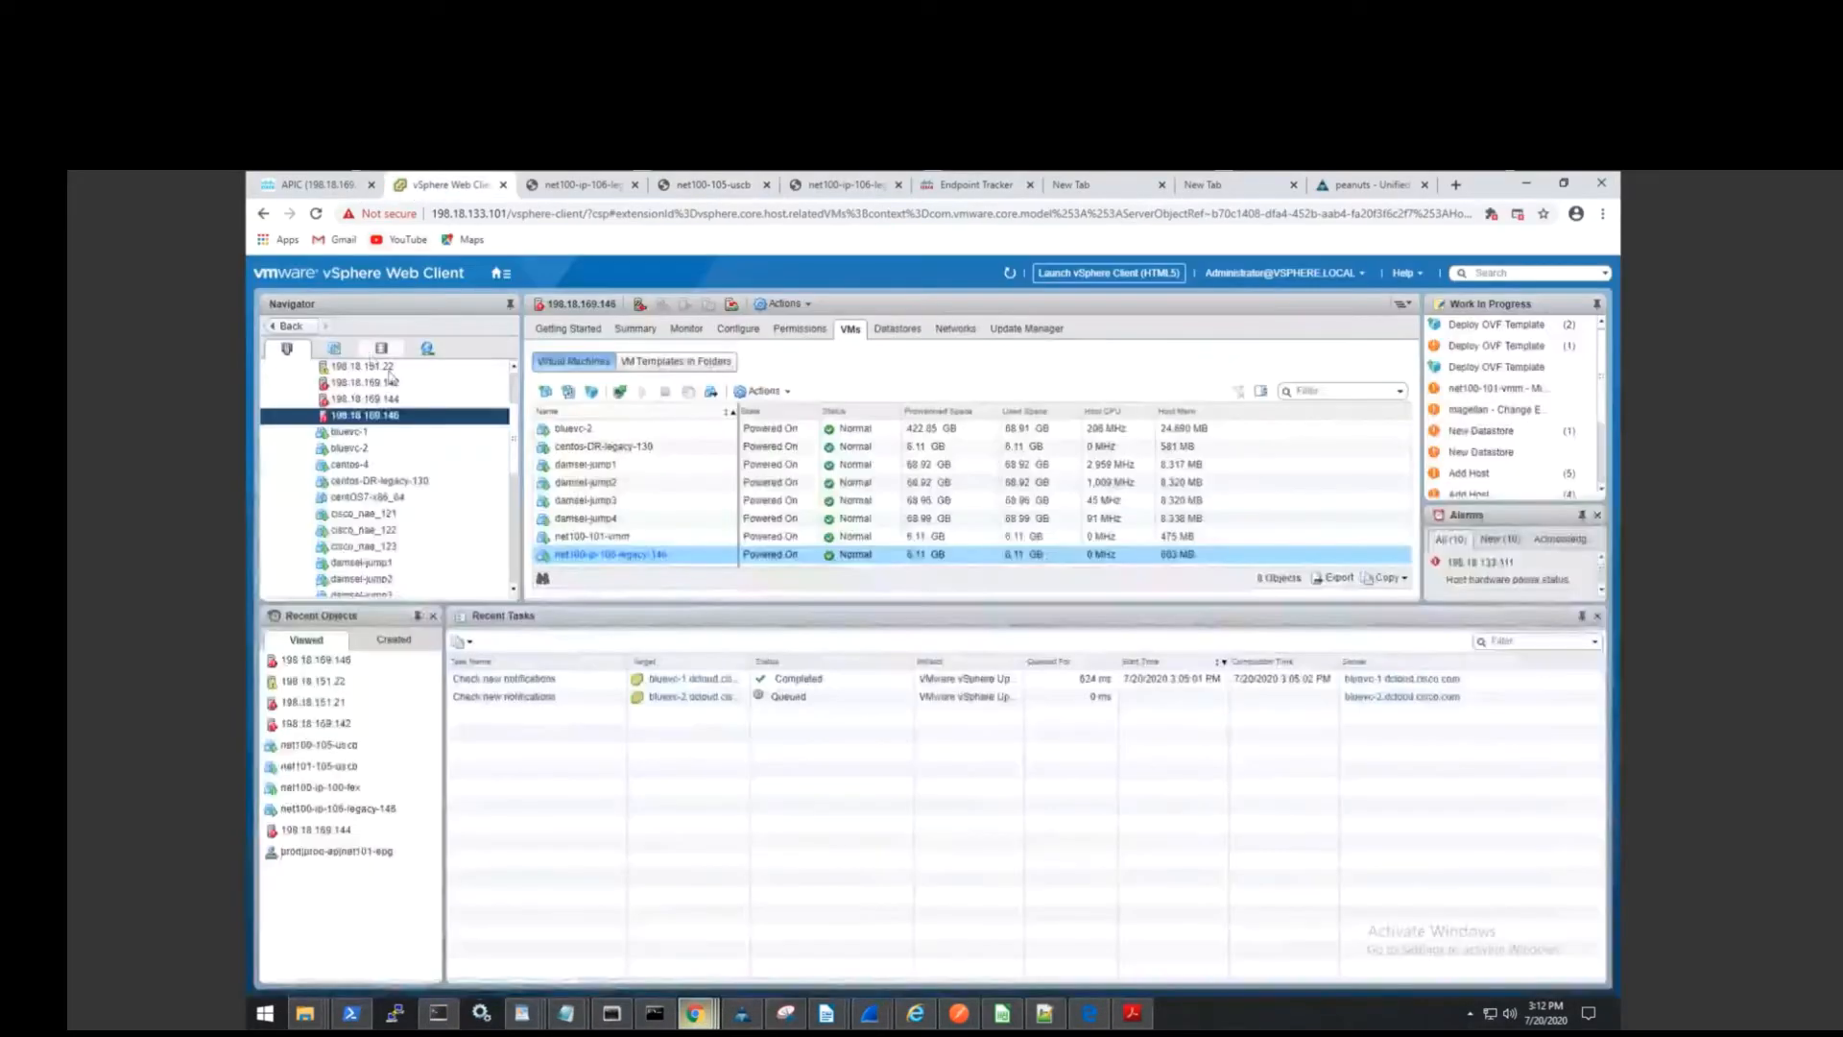
{"action": "scroll", "coordinate": [430, 453], "scroll_direction": "up", "scroll_amount": 2}
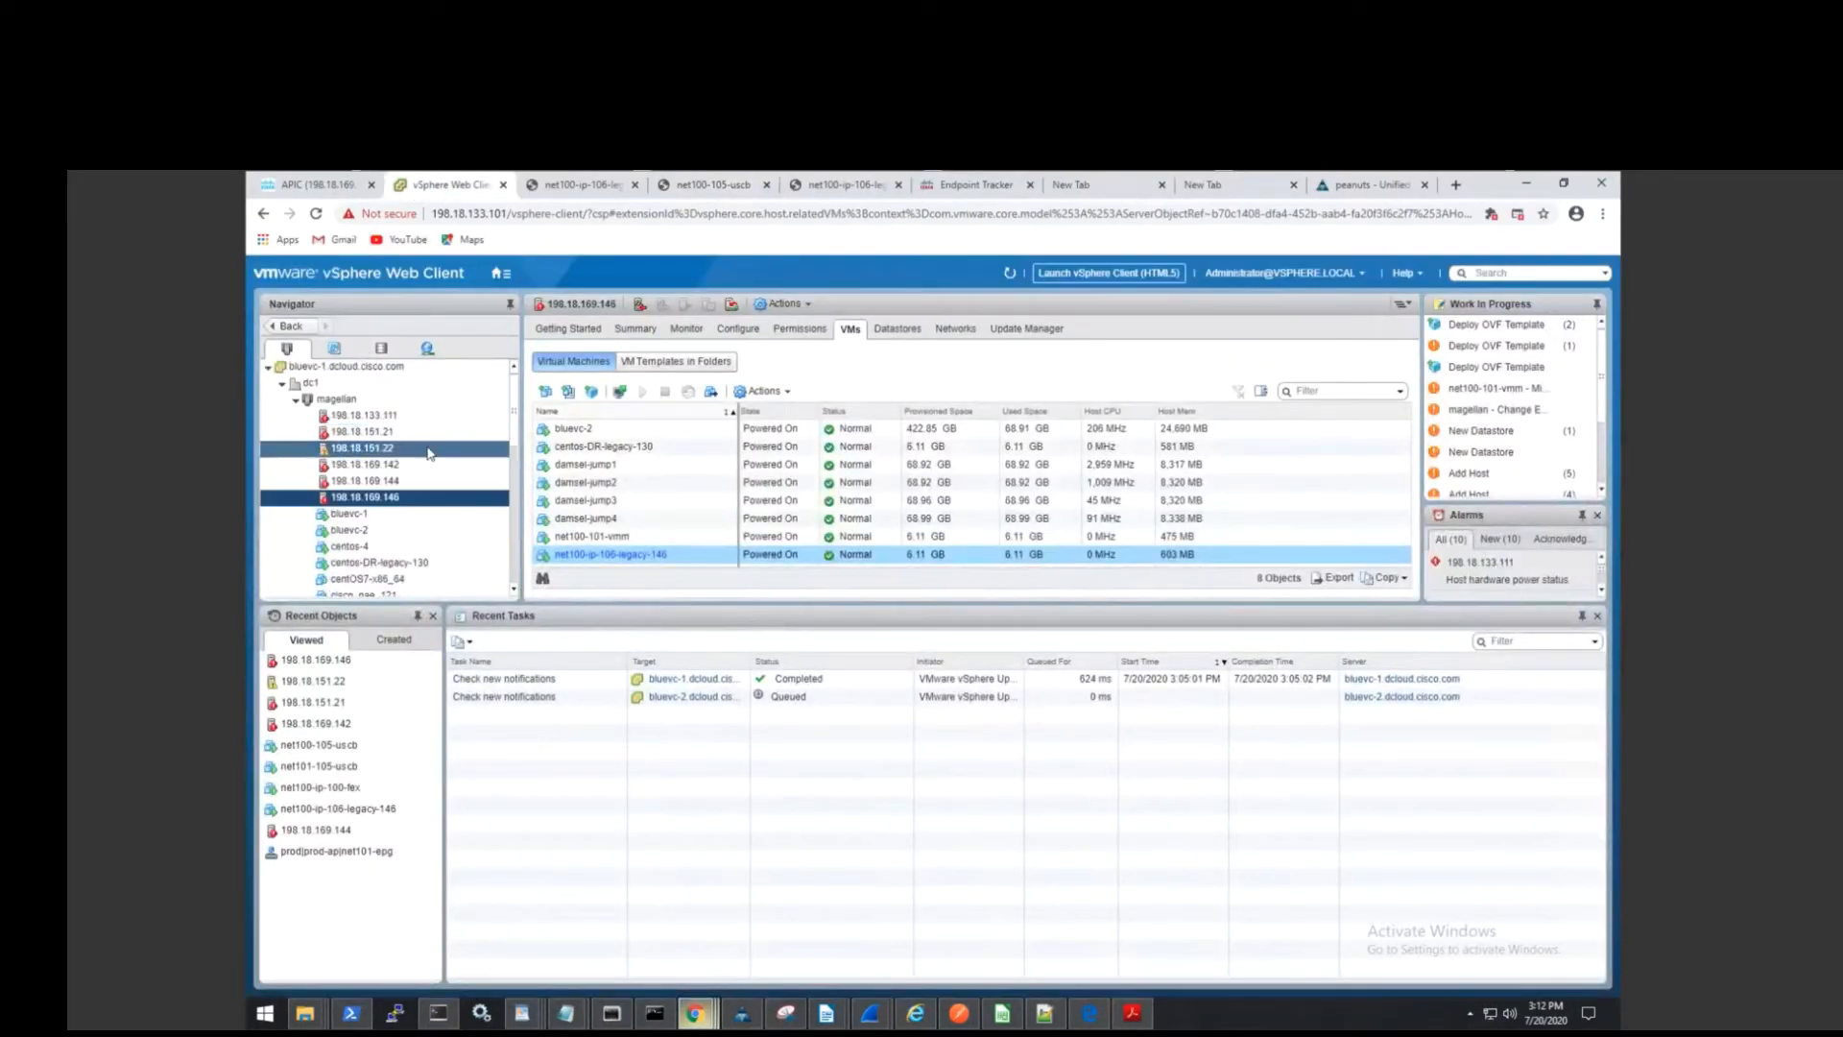
{"action": "left_click", "coordinate": [396, 434]}
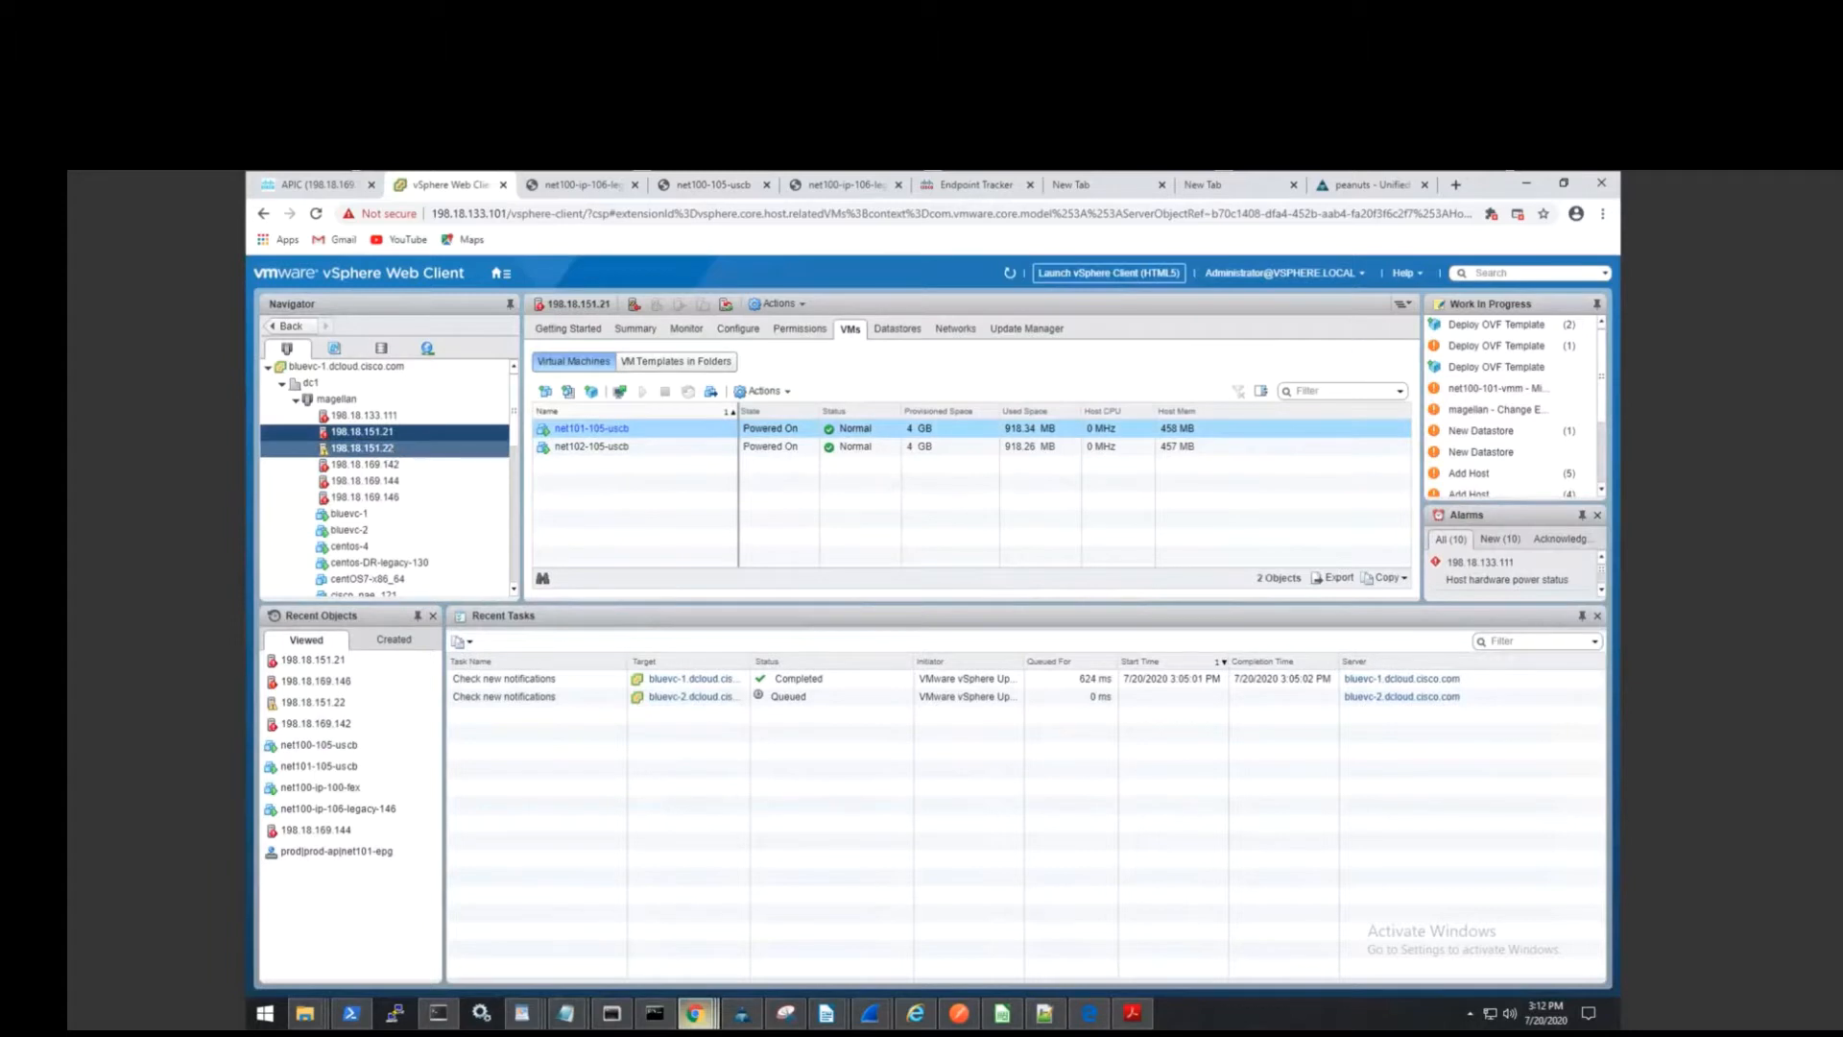
{"action": "left_click", "coordinate": [396, 449]}
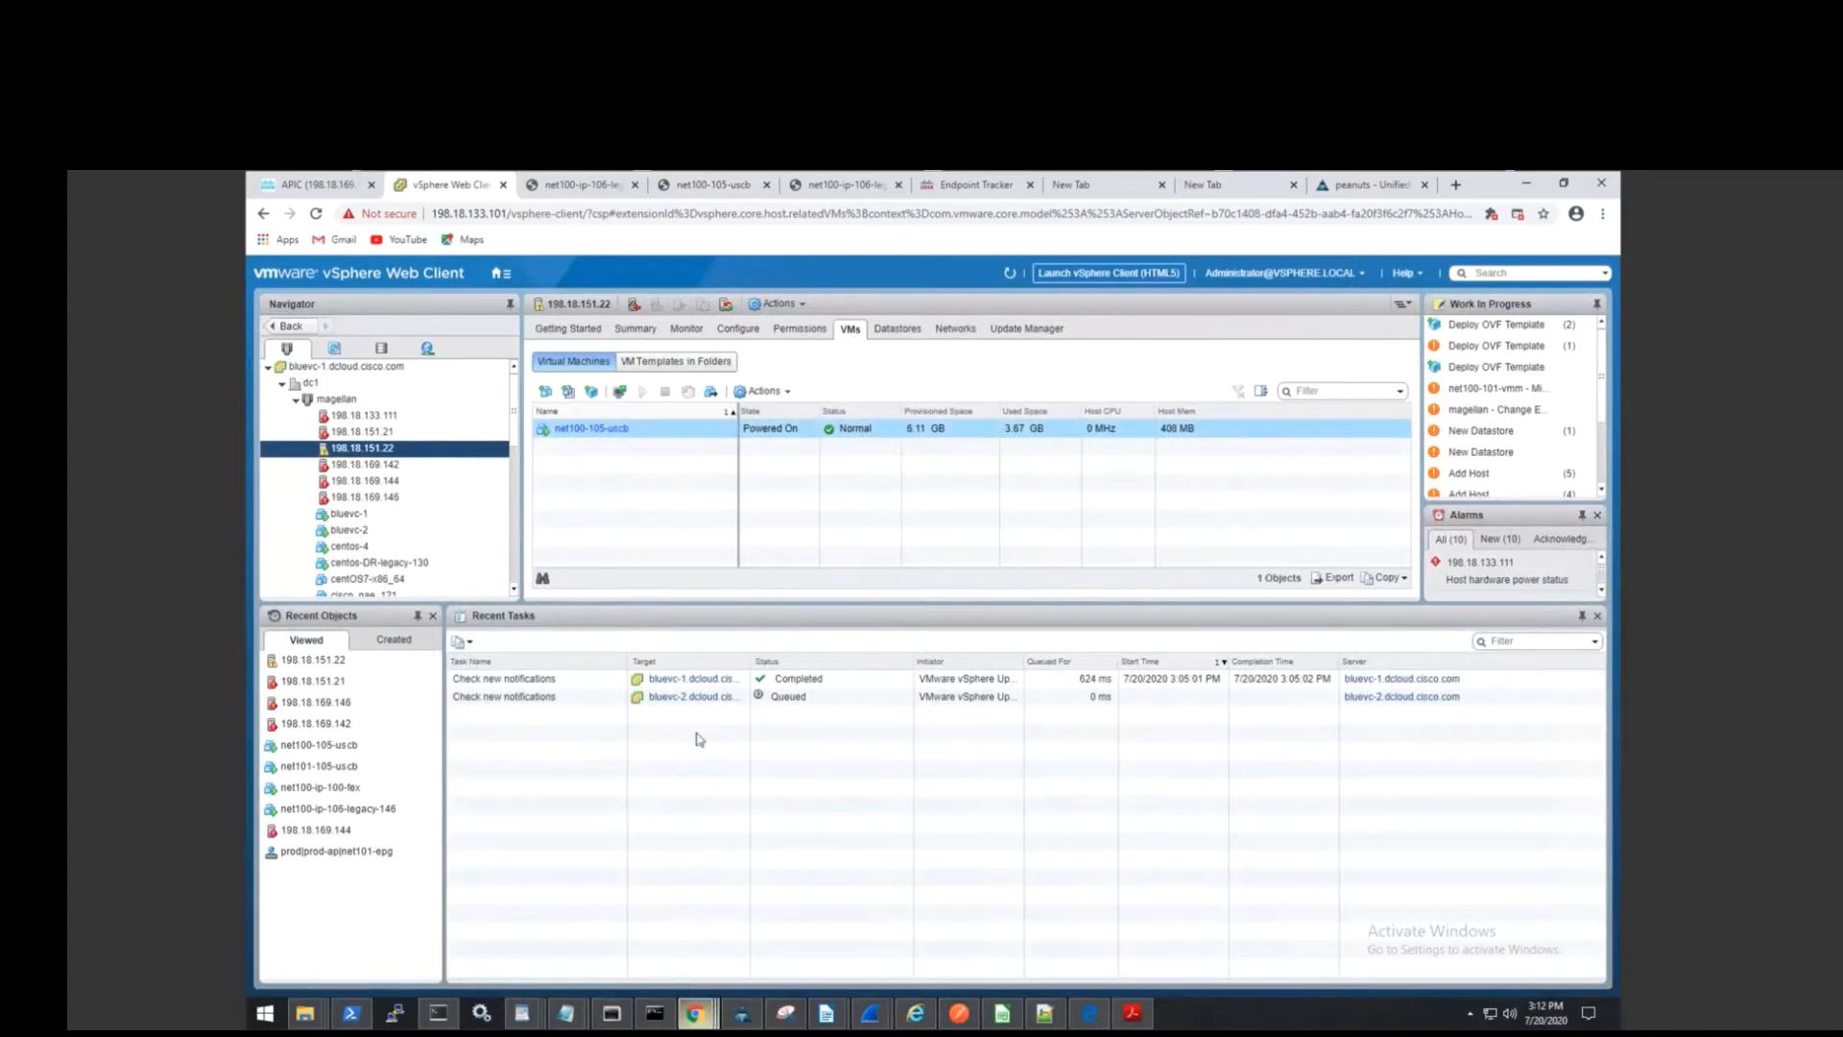
Review the topology diagram, switch to PuTTY Connection Manager and run show endpoint ip 192.168.100.105 on the meerkat leaf.
{"action": "mouse_move", "coordinate": [710, 1009]}
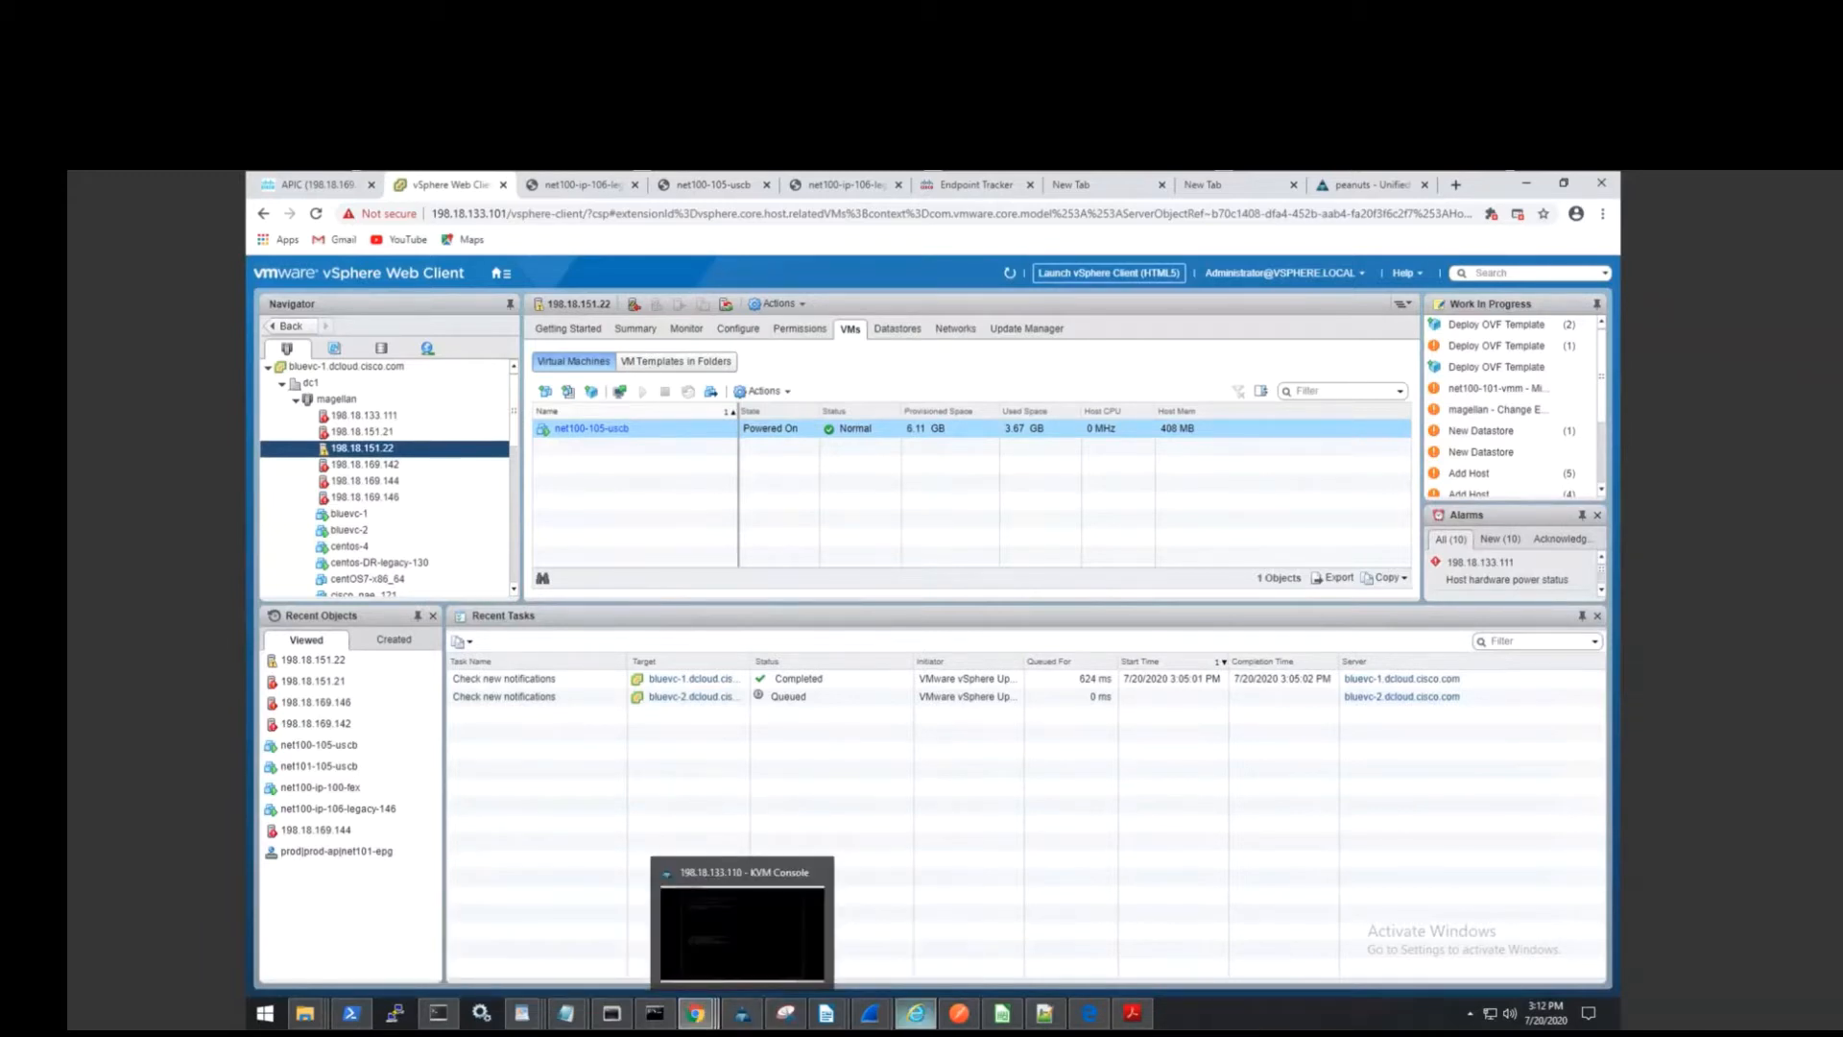
{"action": "left_click", "coordinate": [919, 1020]}
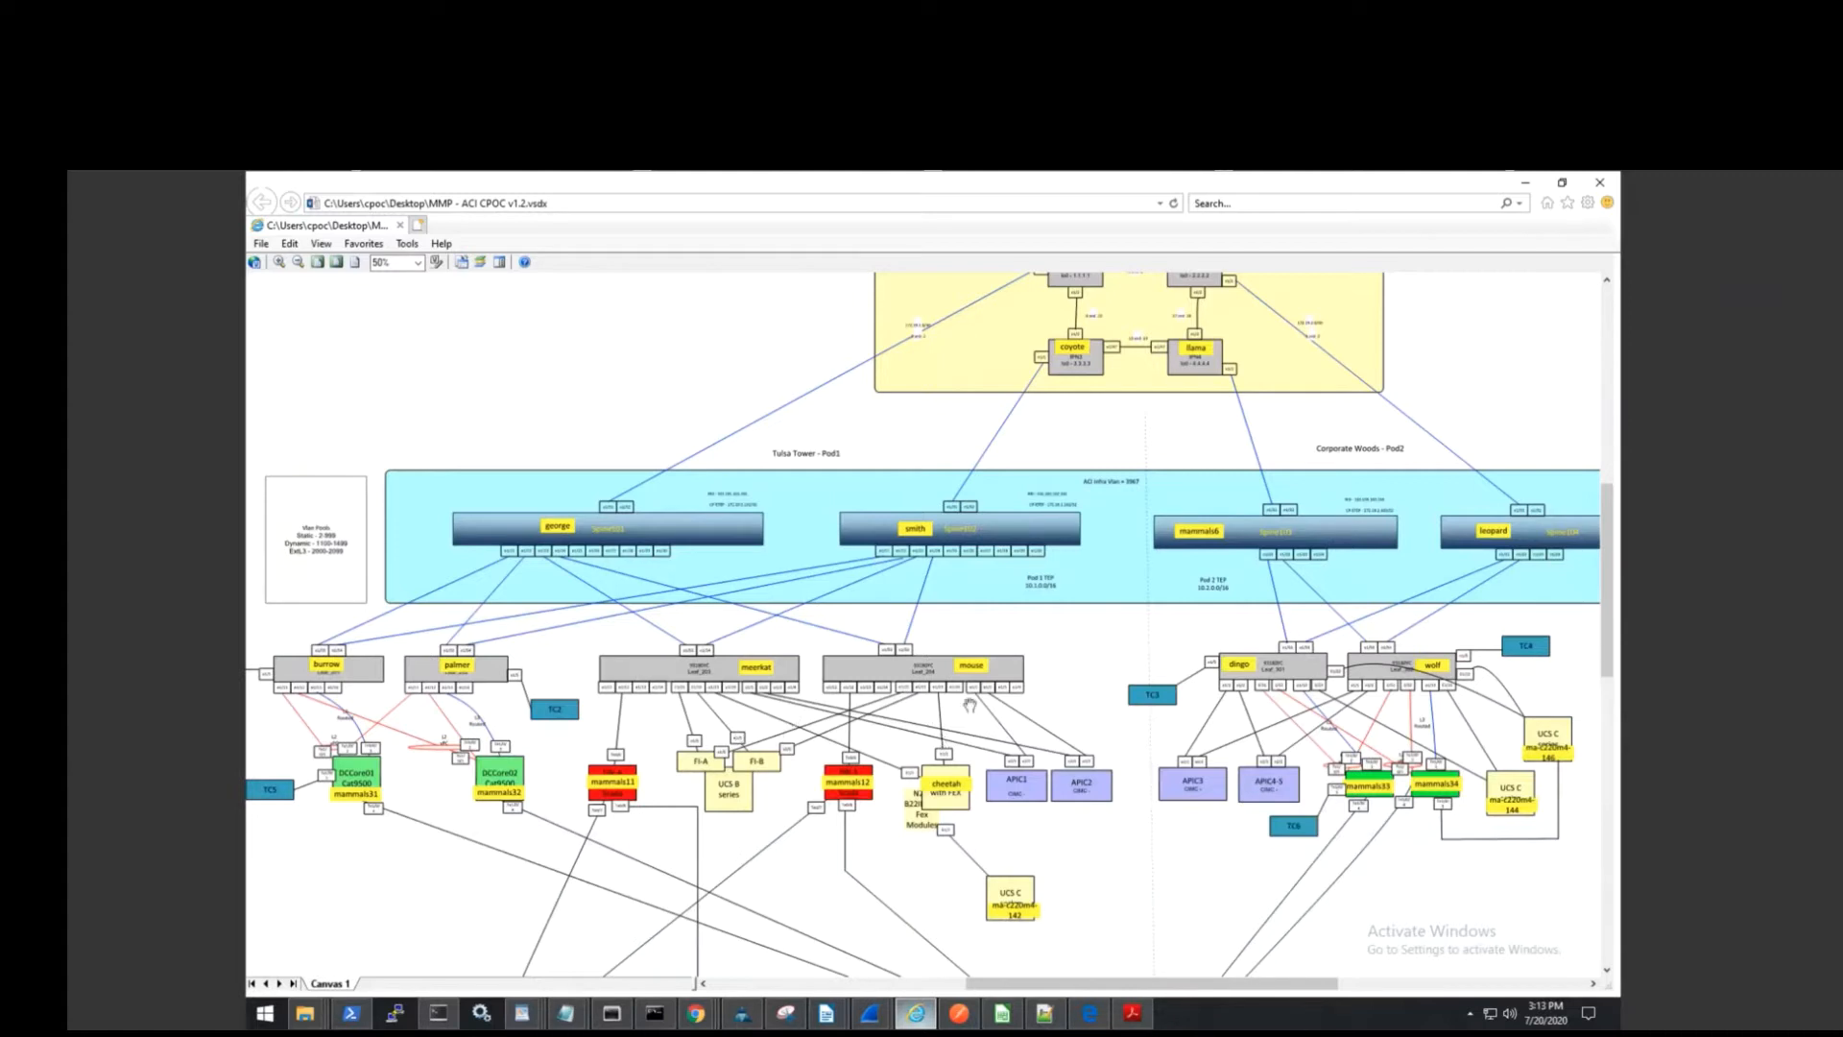
{"action": "left_click", "coordinate": [613, 1015]}
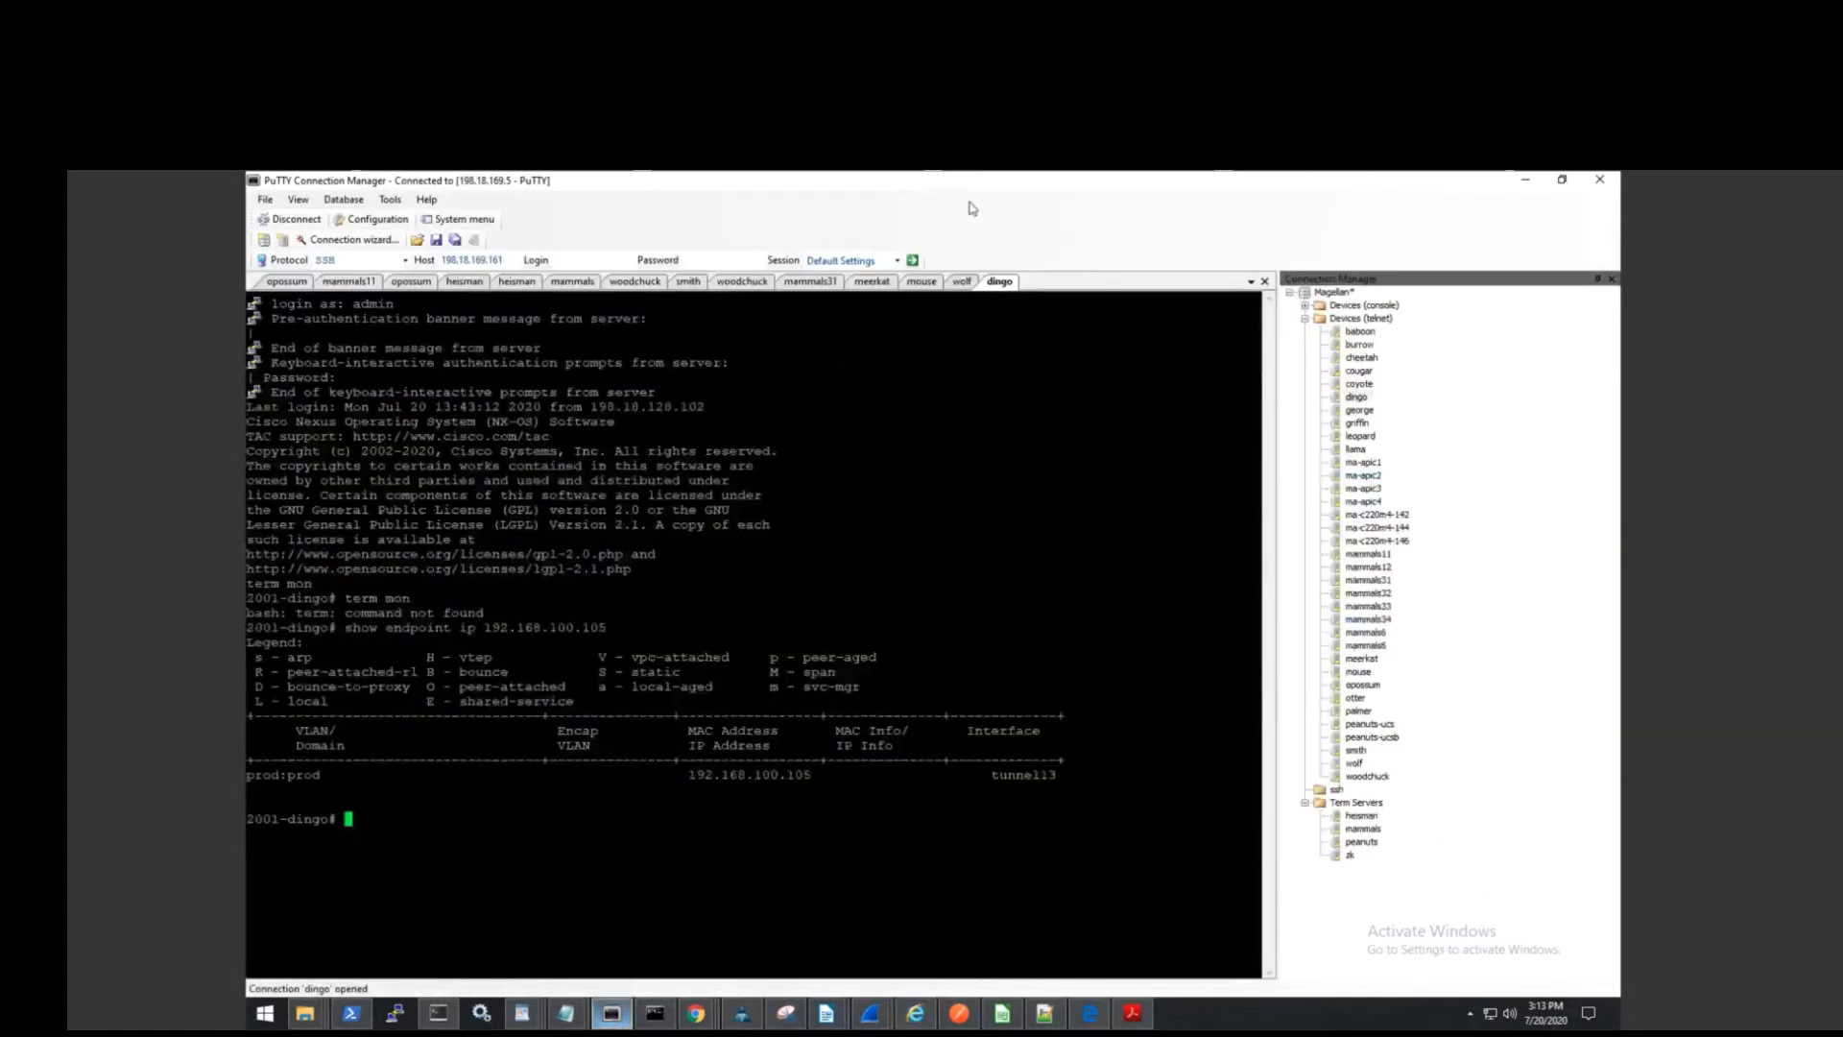
{"action": "left_click", "coordinate": [873, 281]}
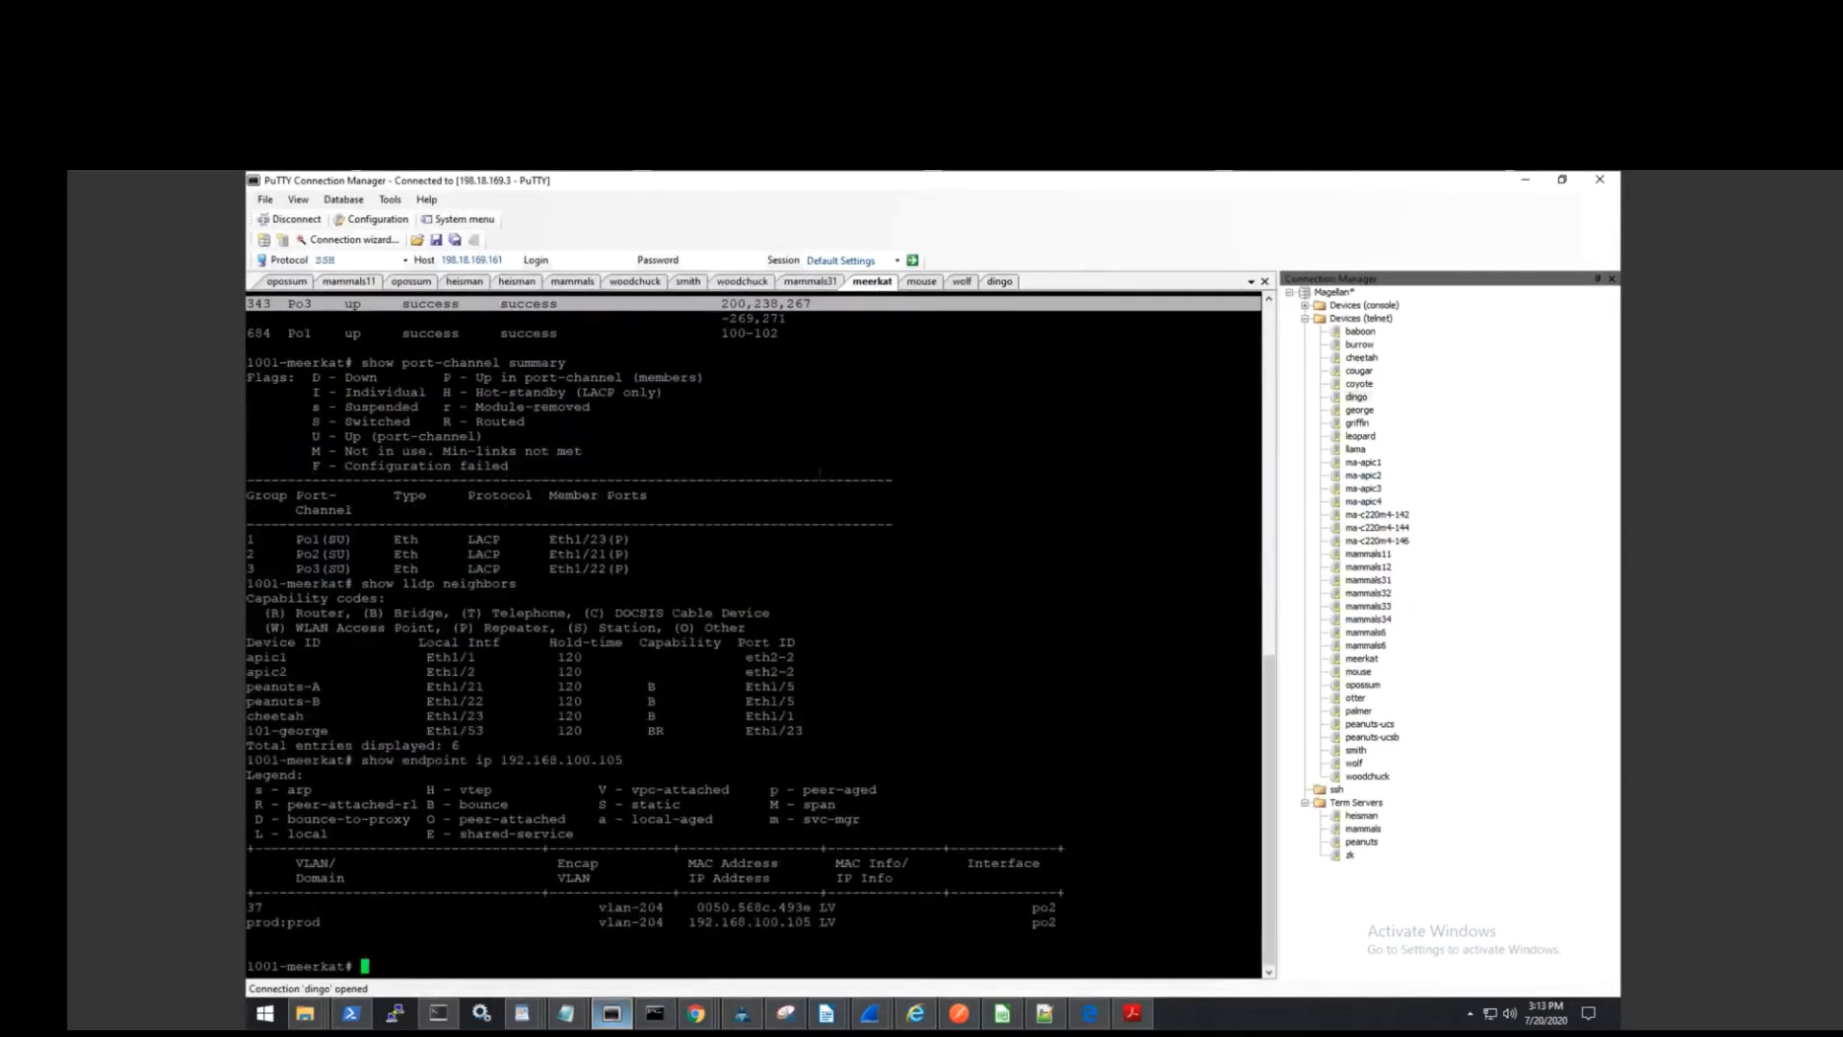
{"action": "key", "text": "Up"}
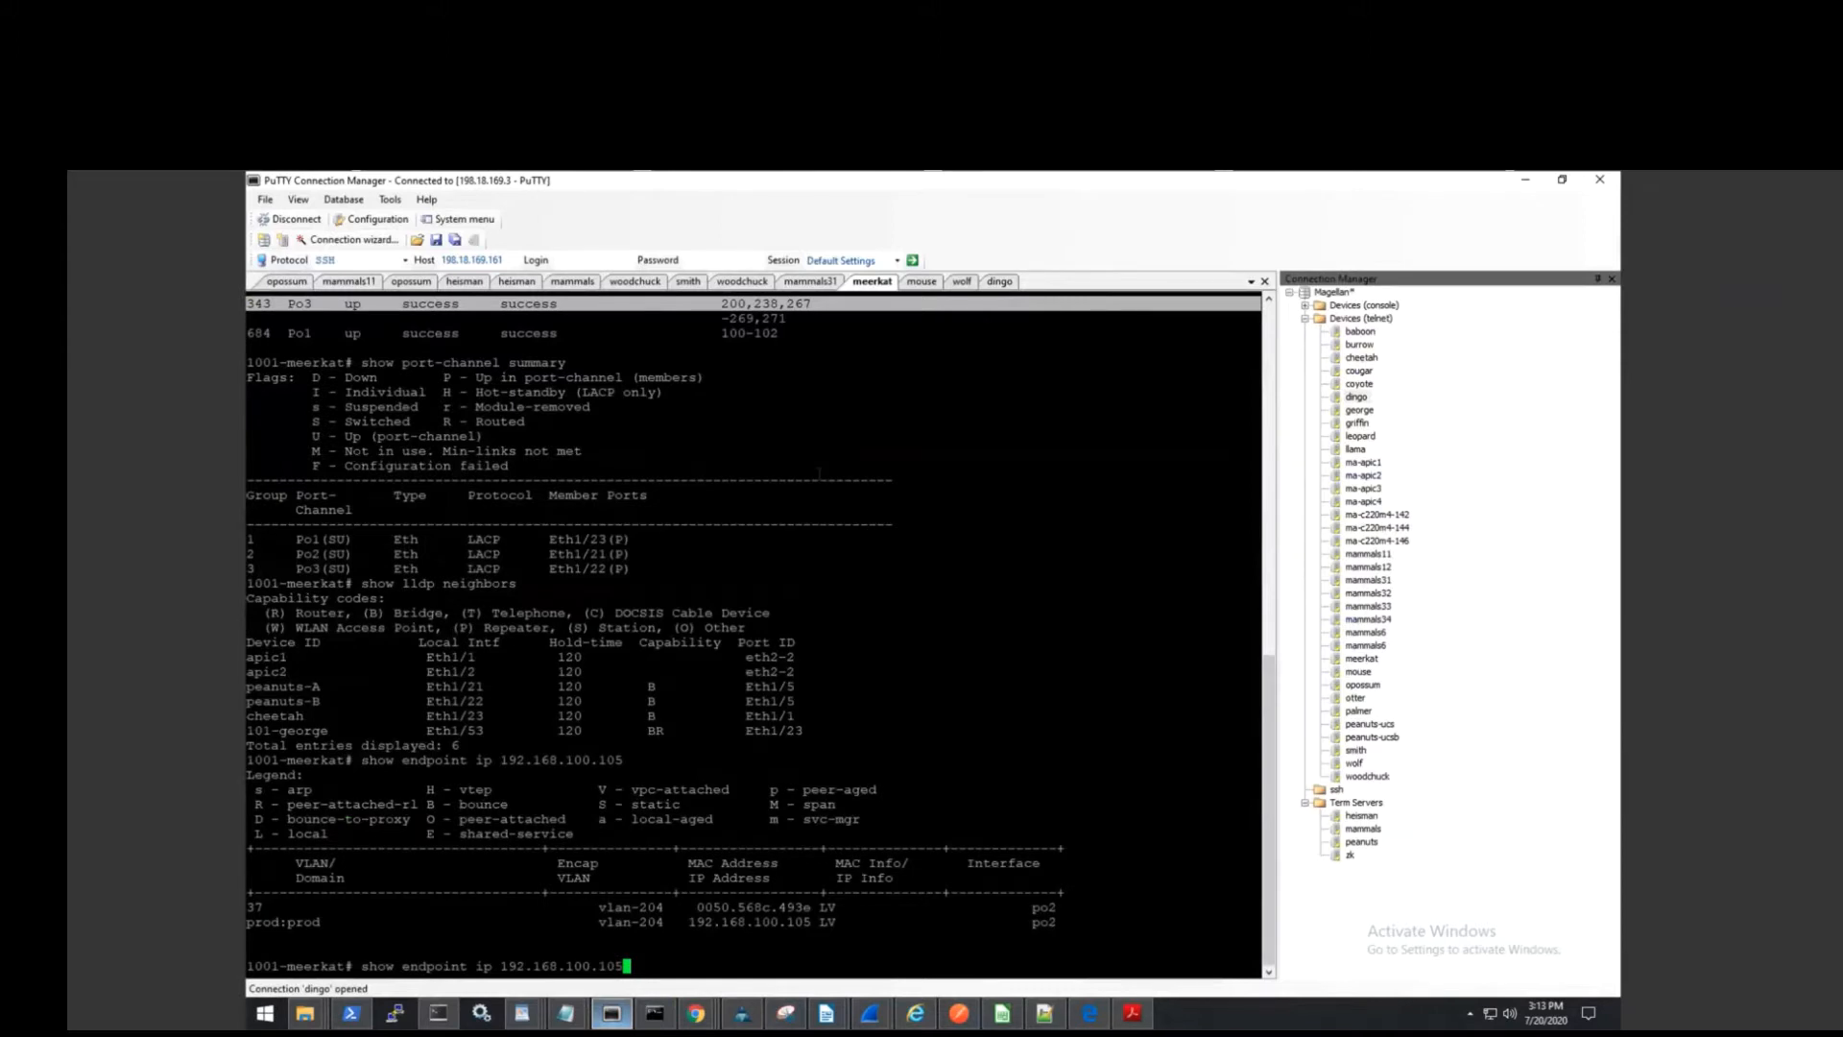
{"action": "key", "text": "Return"}
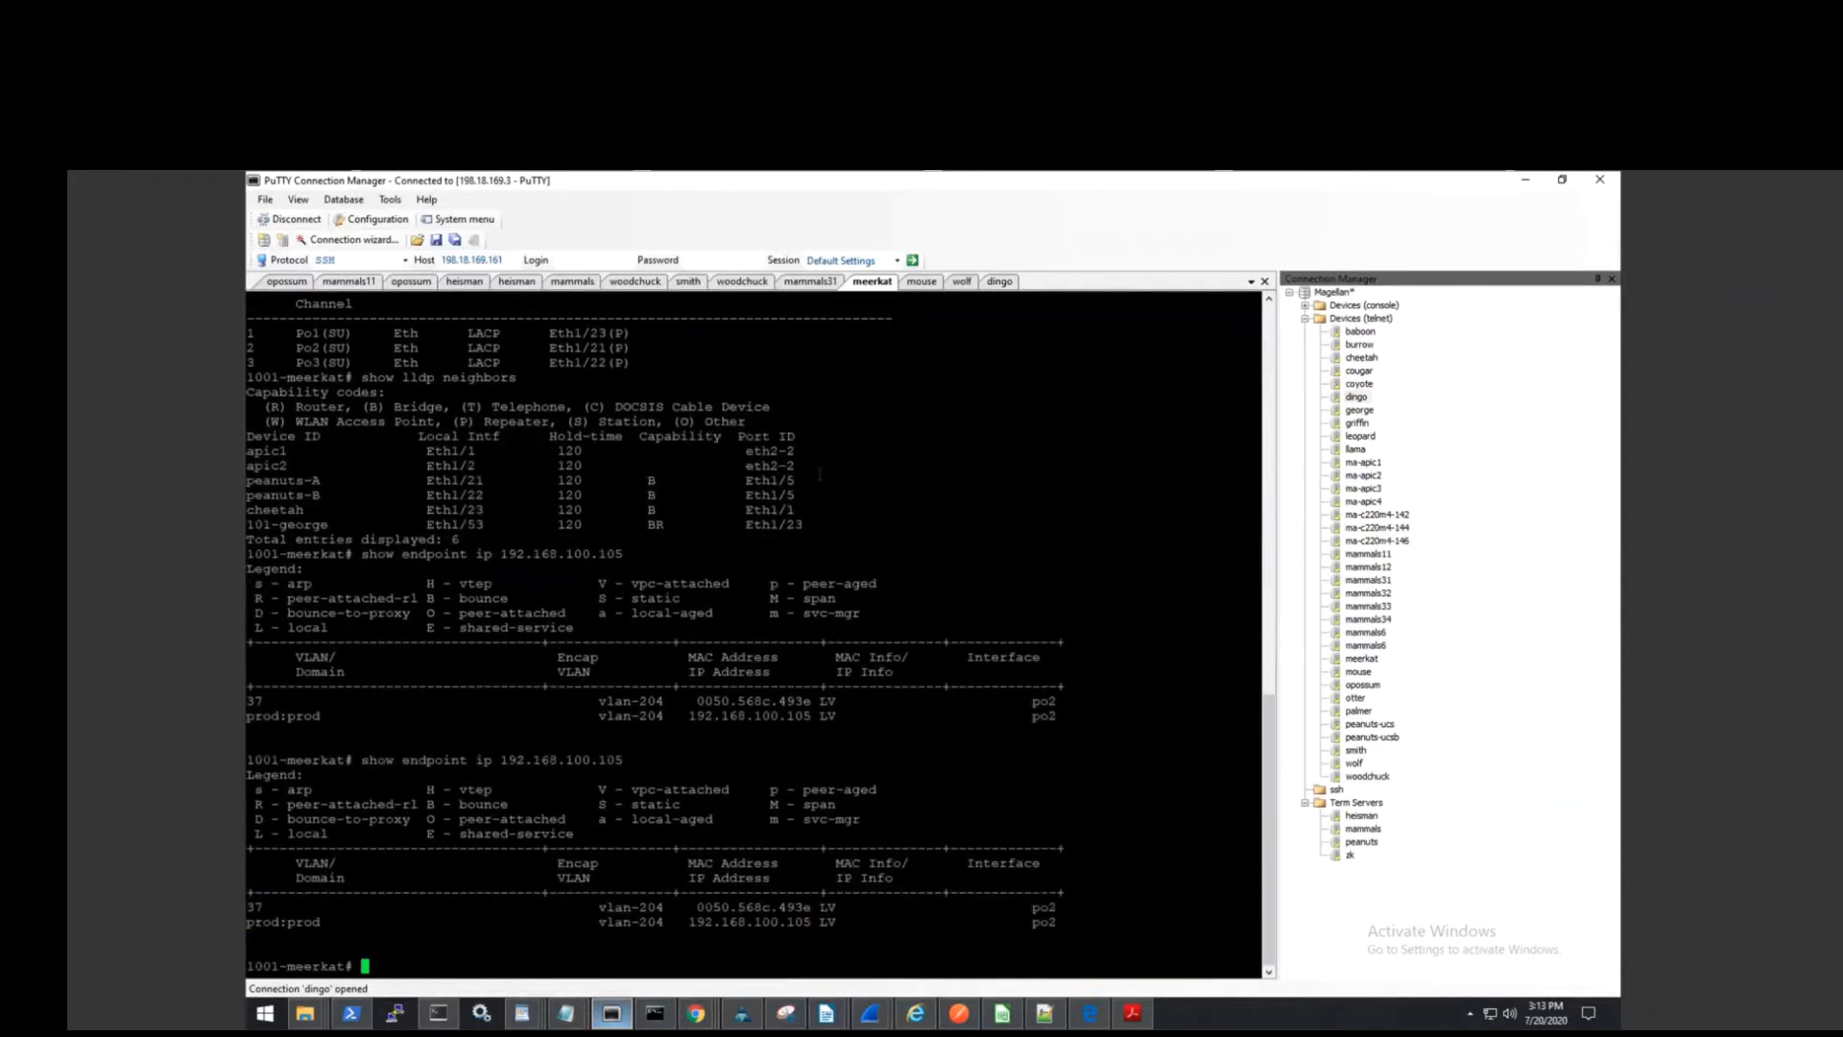
Run show endpoint ip 192.168.100.105 on the mouse leaf.
{"action": "left_click", "coordinate": [921, 282]}
{"action": "key", "text": "Up"}
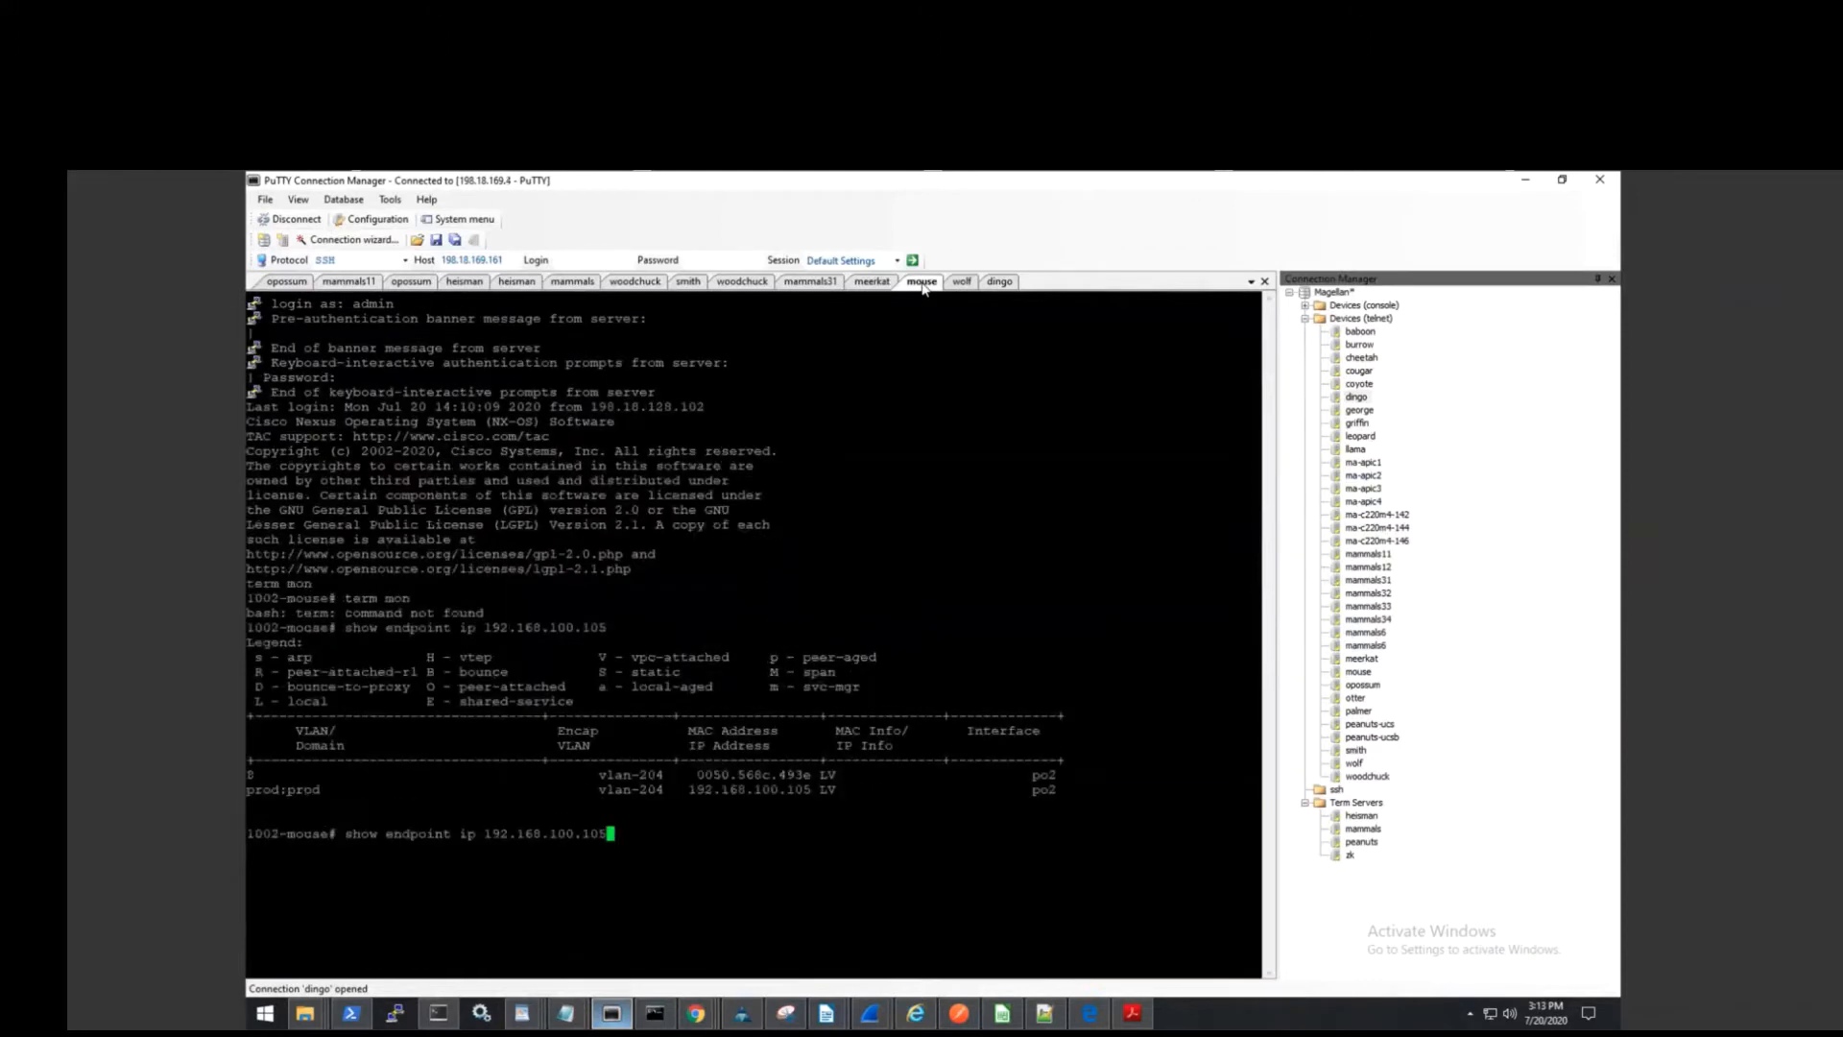
{"action": "key", "text": "Return"}
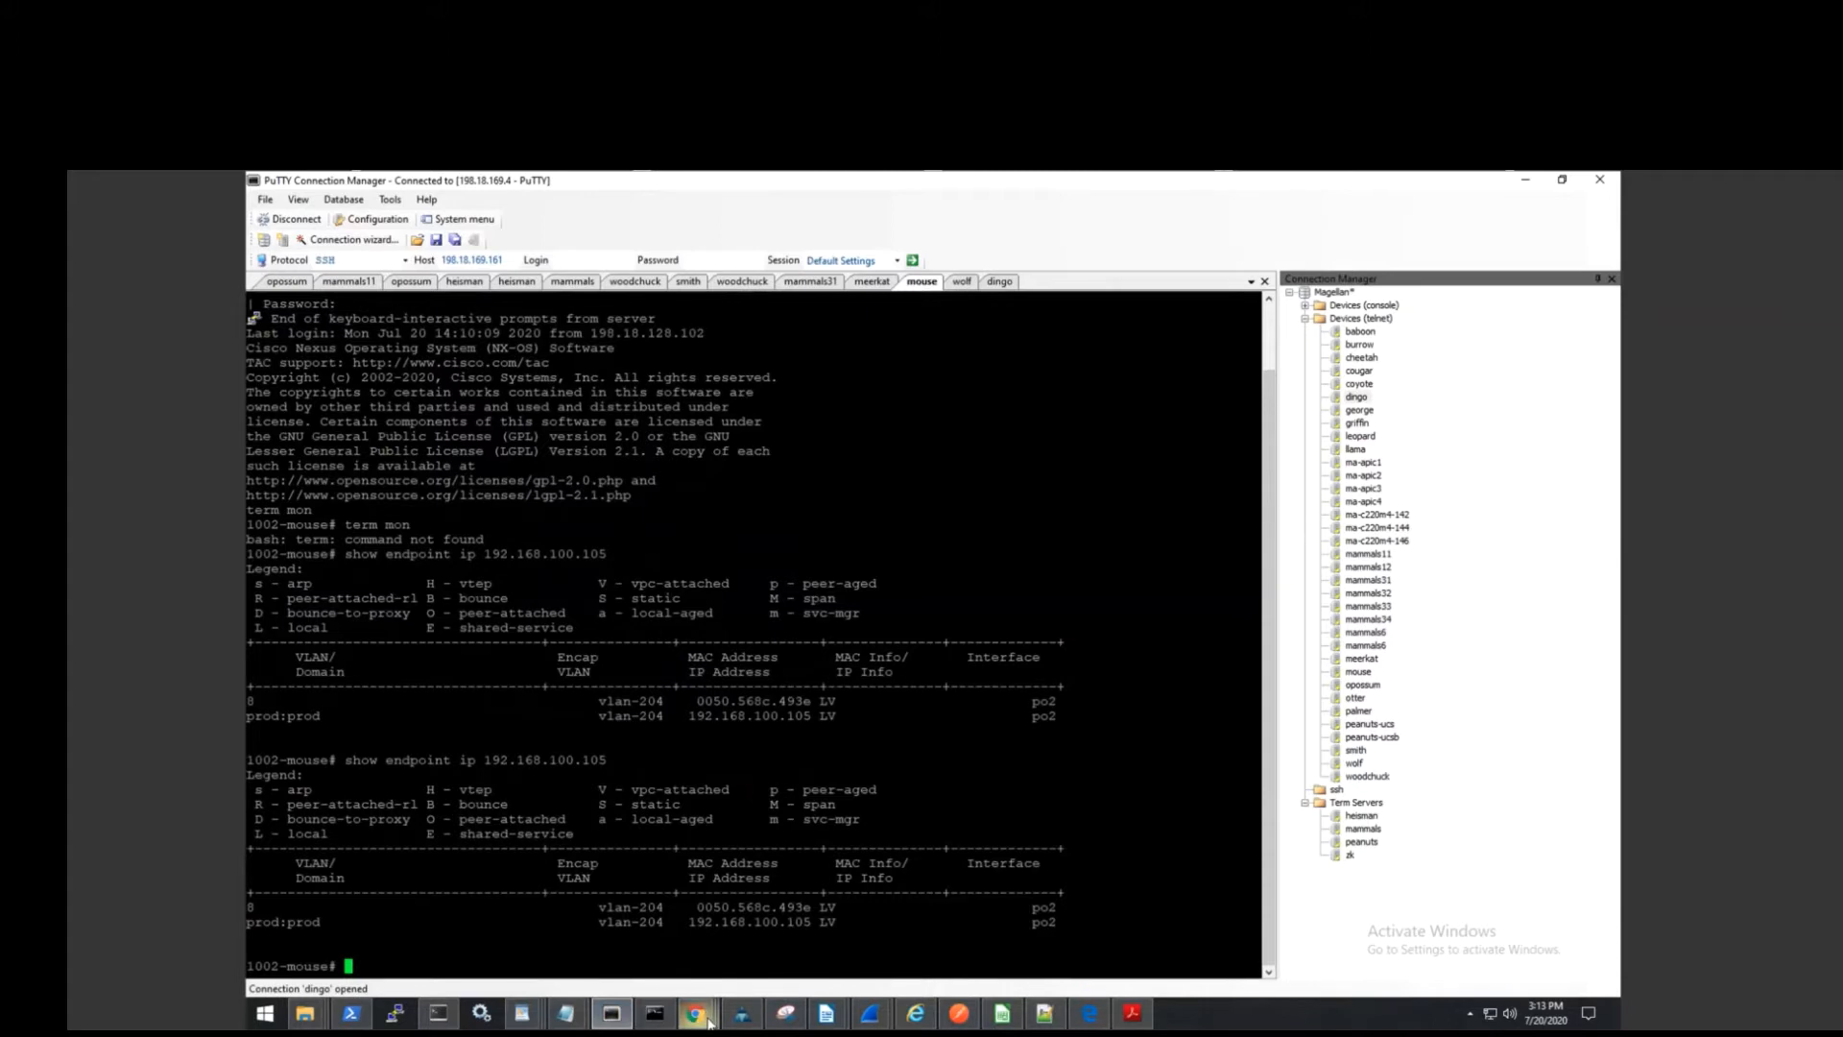
Switch to the vSphere Web Client in Chrome, close the old net100-105-uscb console and open a new one for that virtual machine.
{"action": "mouse_move", "coordinate": [708, 1023]}
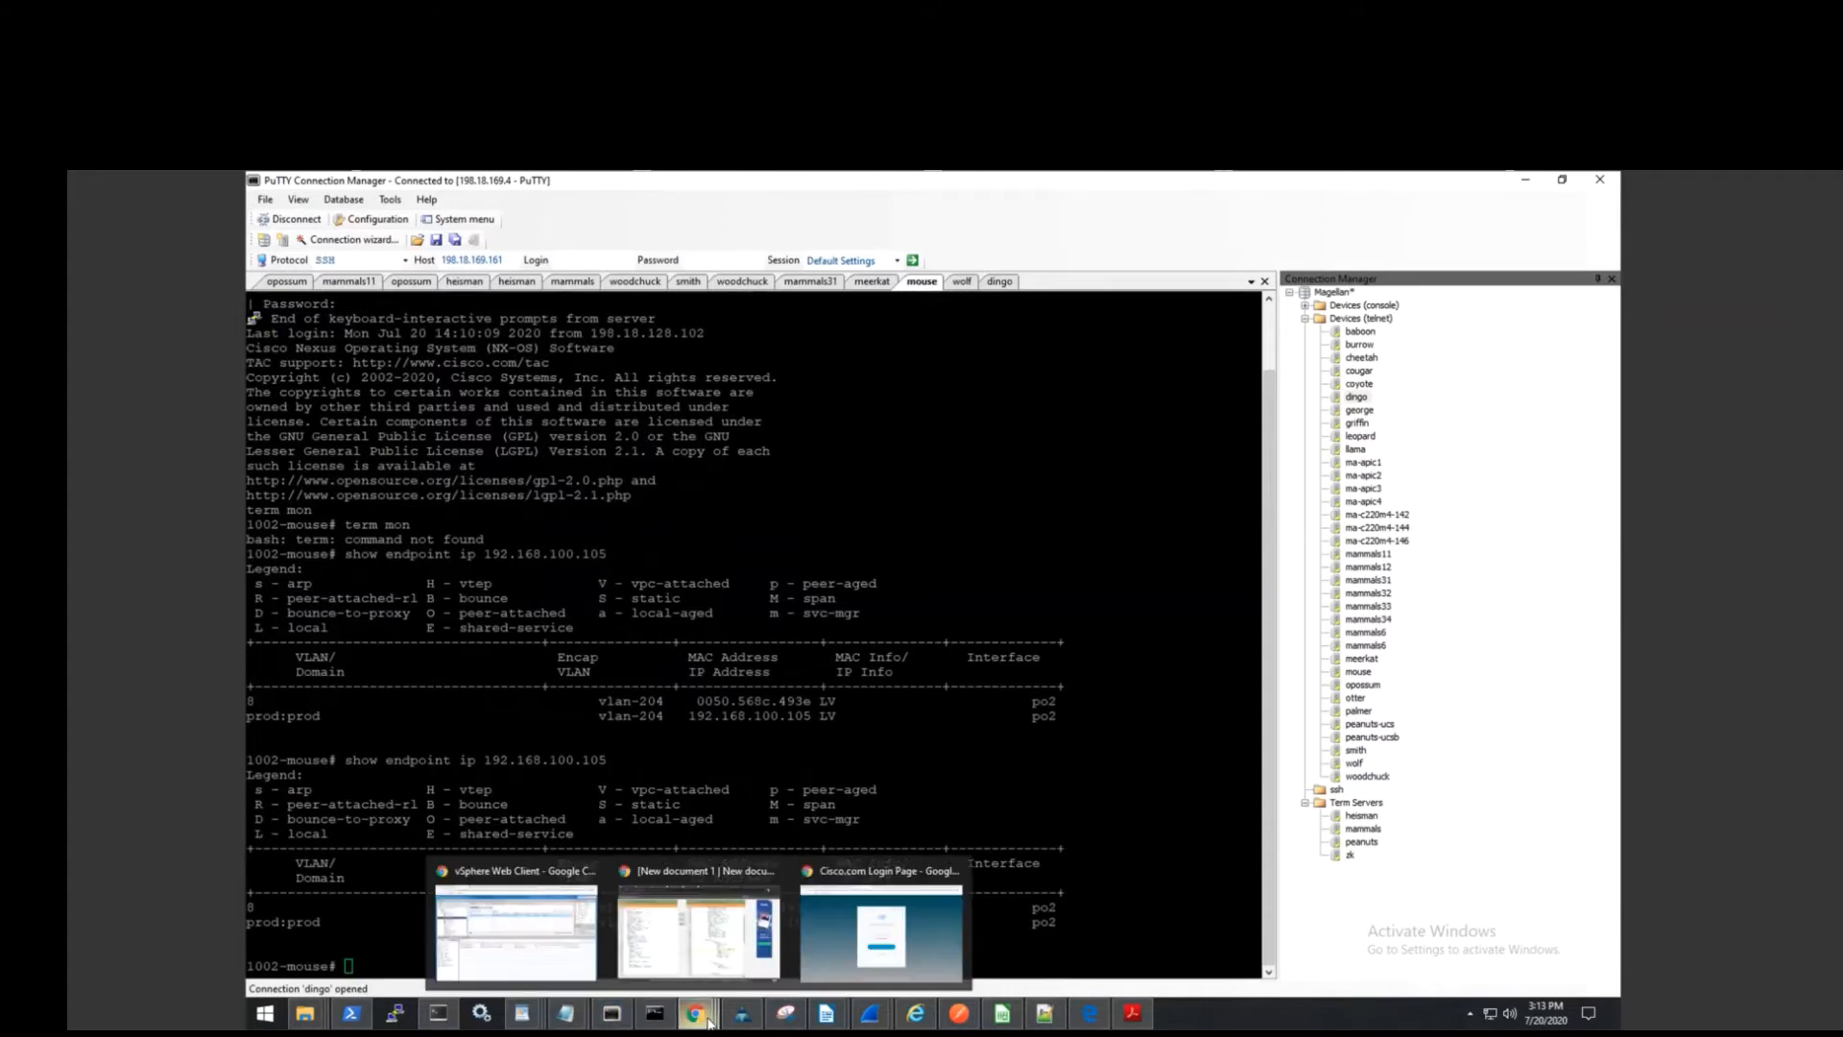
{"action": "left_click", "coordinate": [541, 957]}
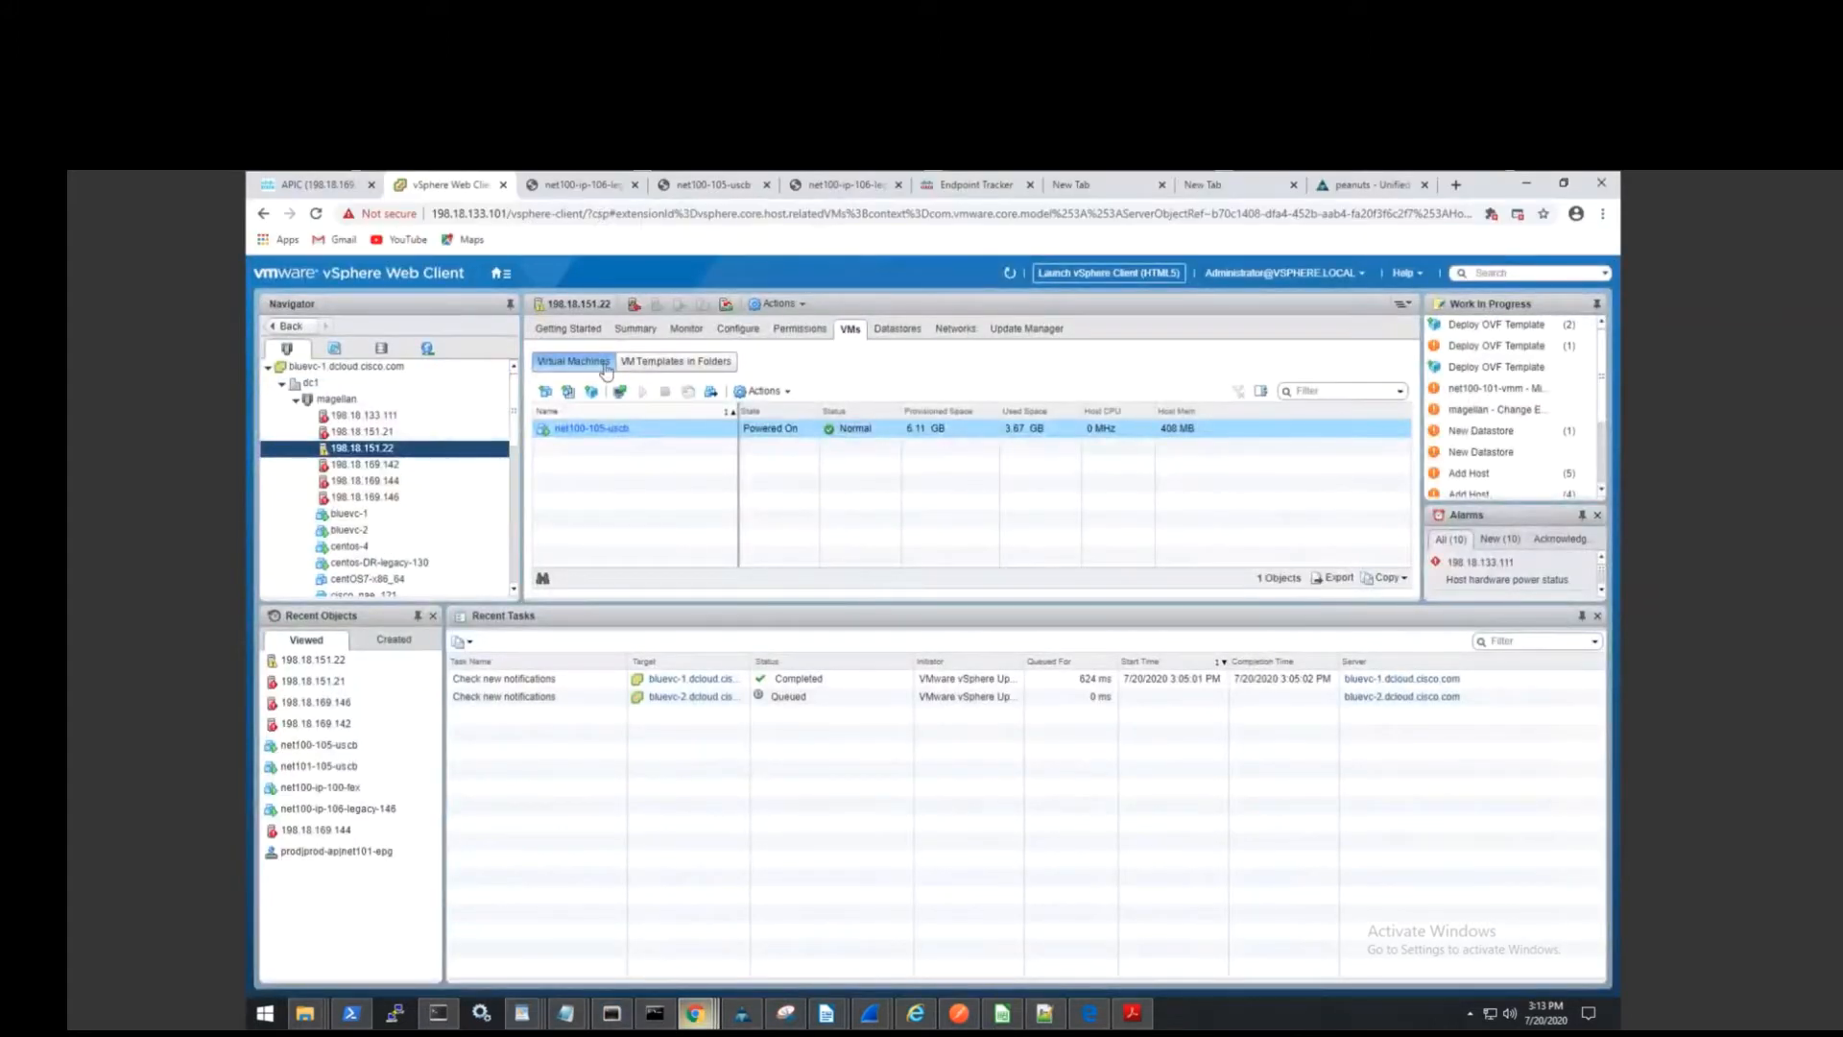
{"action": "left_click", "coordinate": [766, 184]}
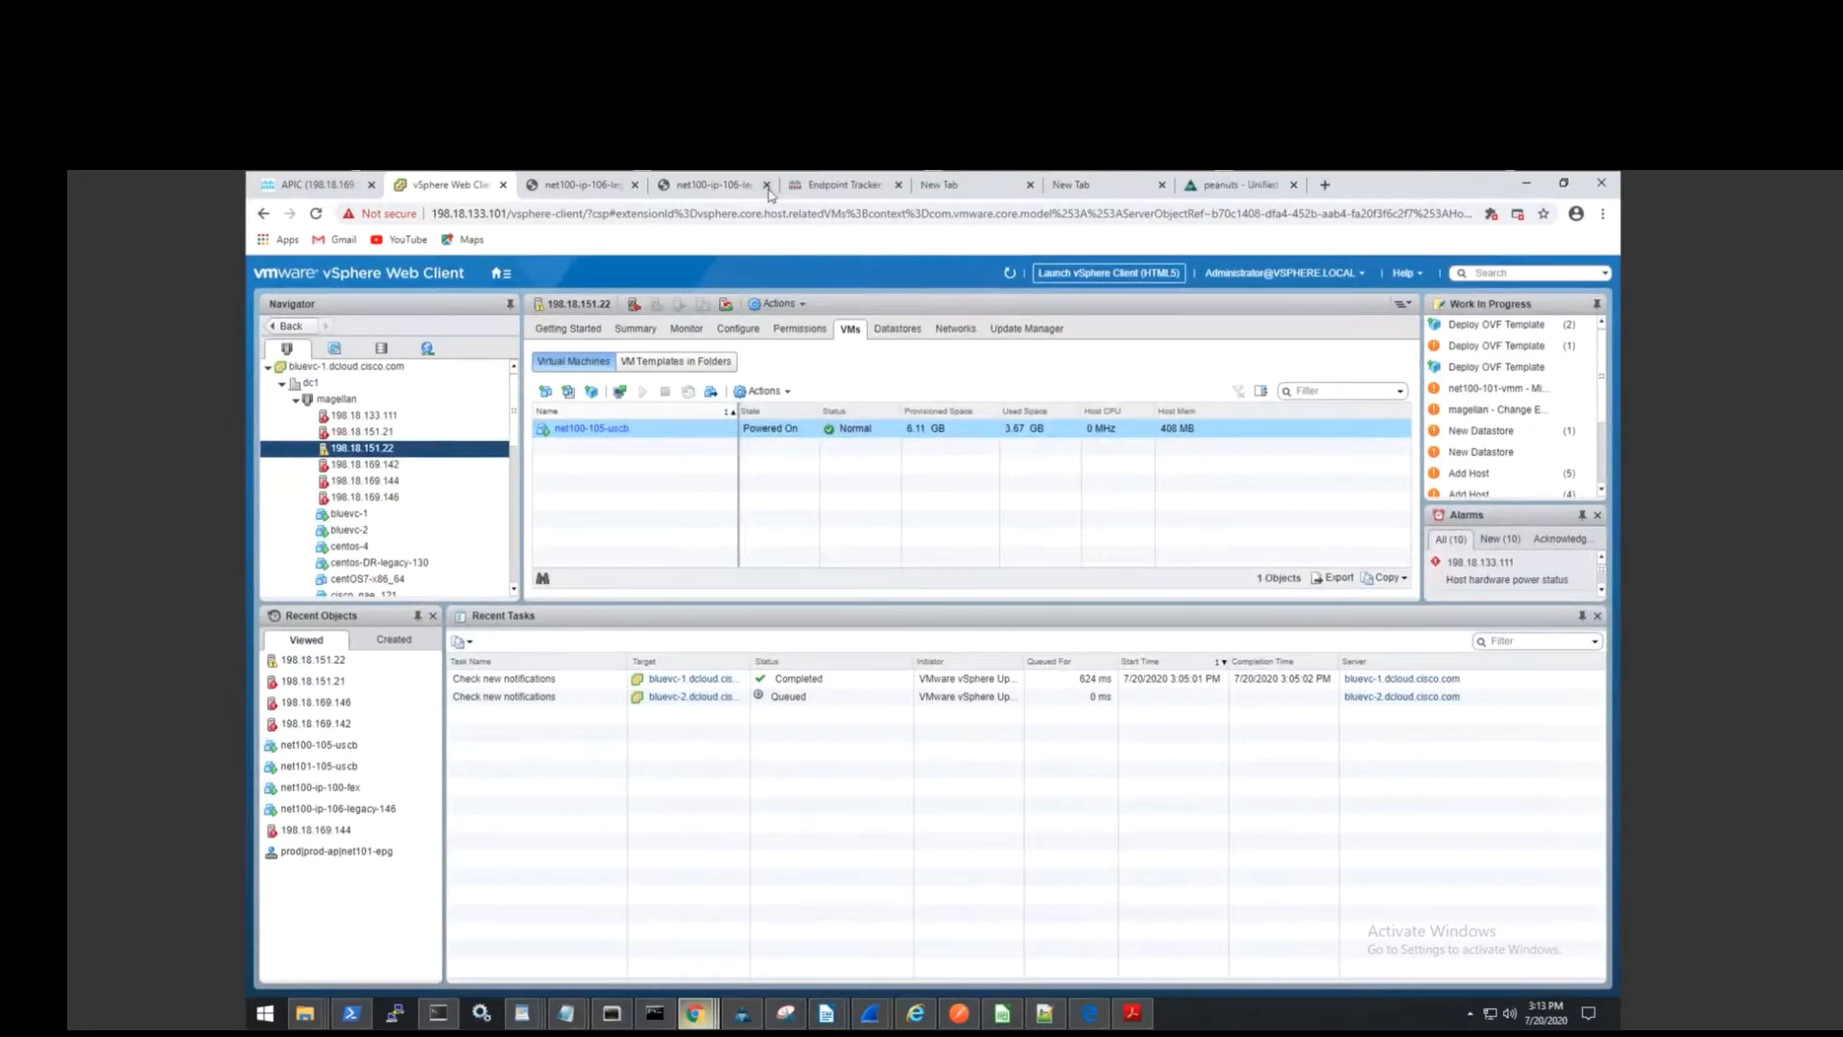
{"action": "right_click", "coordinate": [601, 433]}
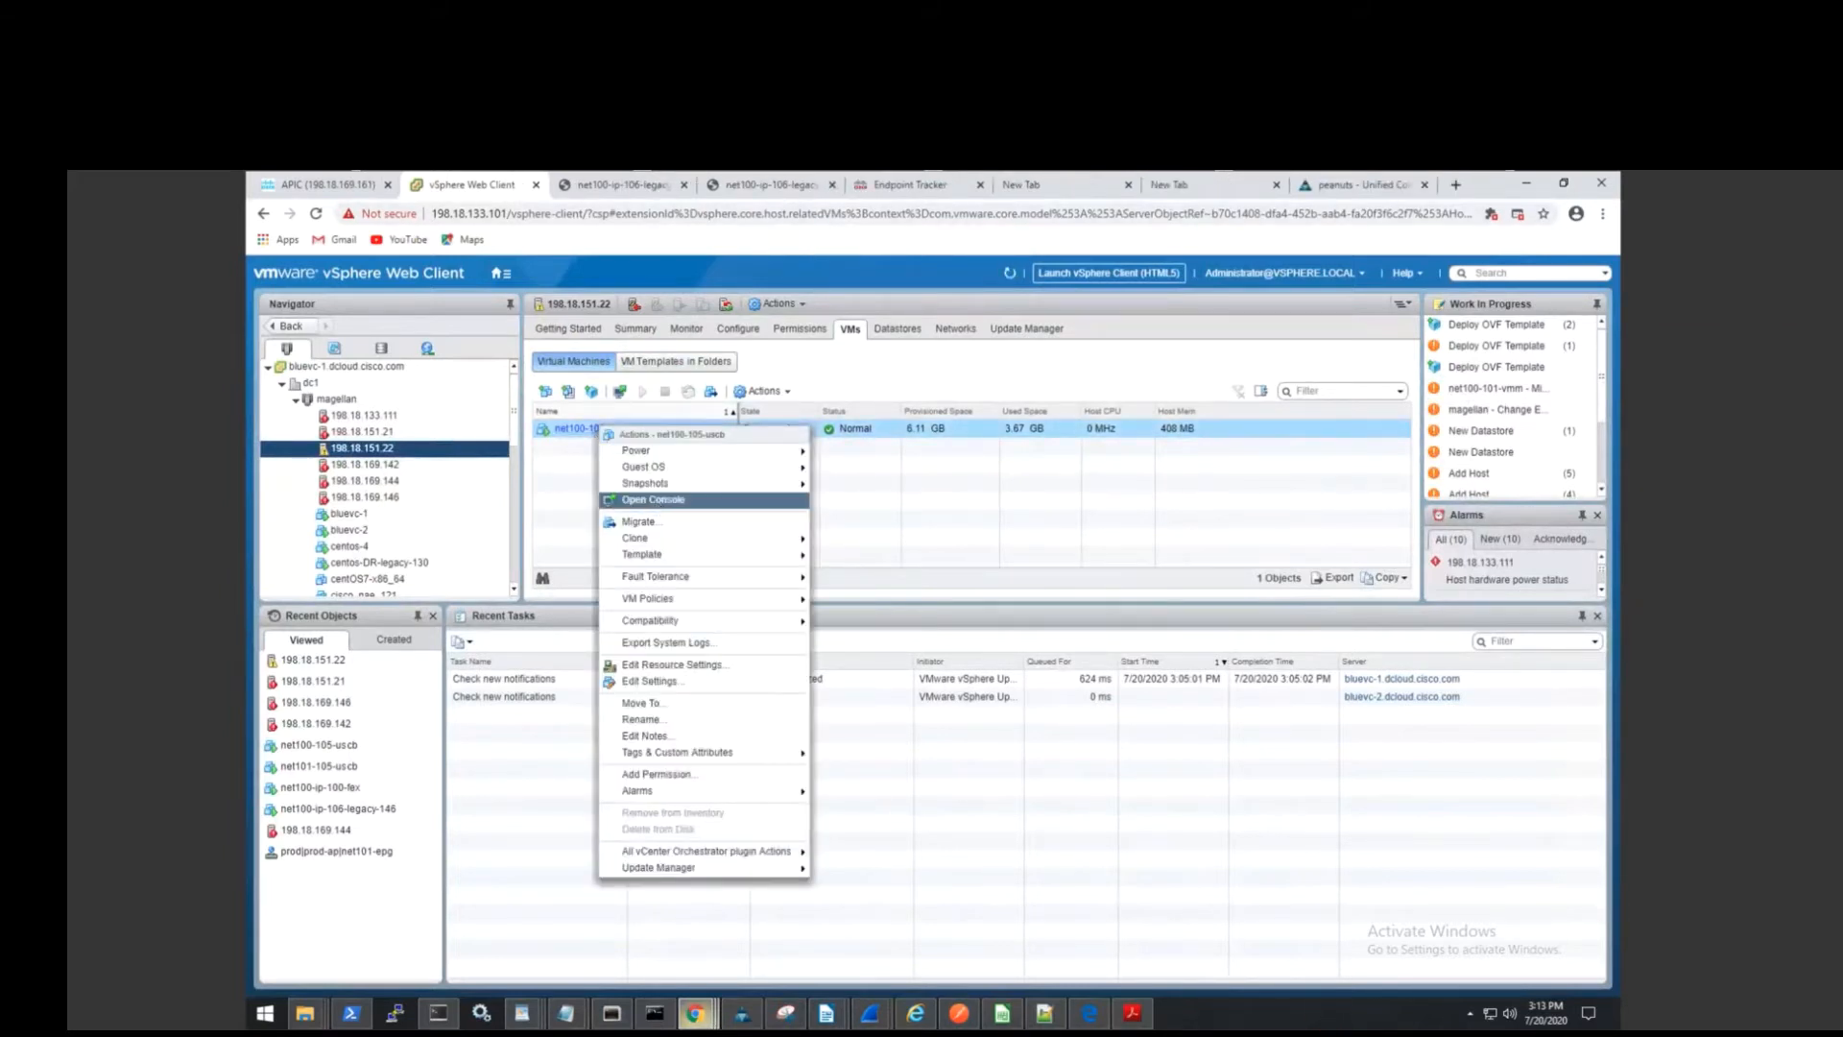
{"action": "left_click", "coordinate": [661, 508]}
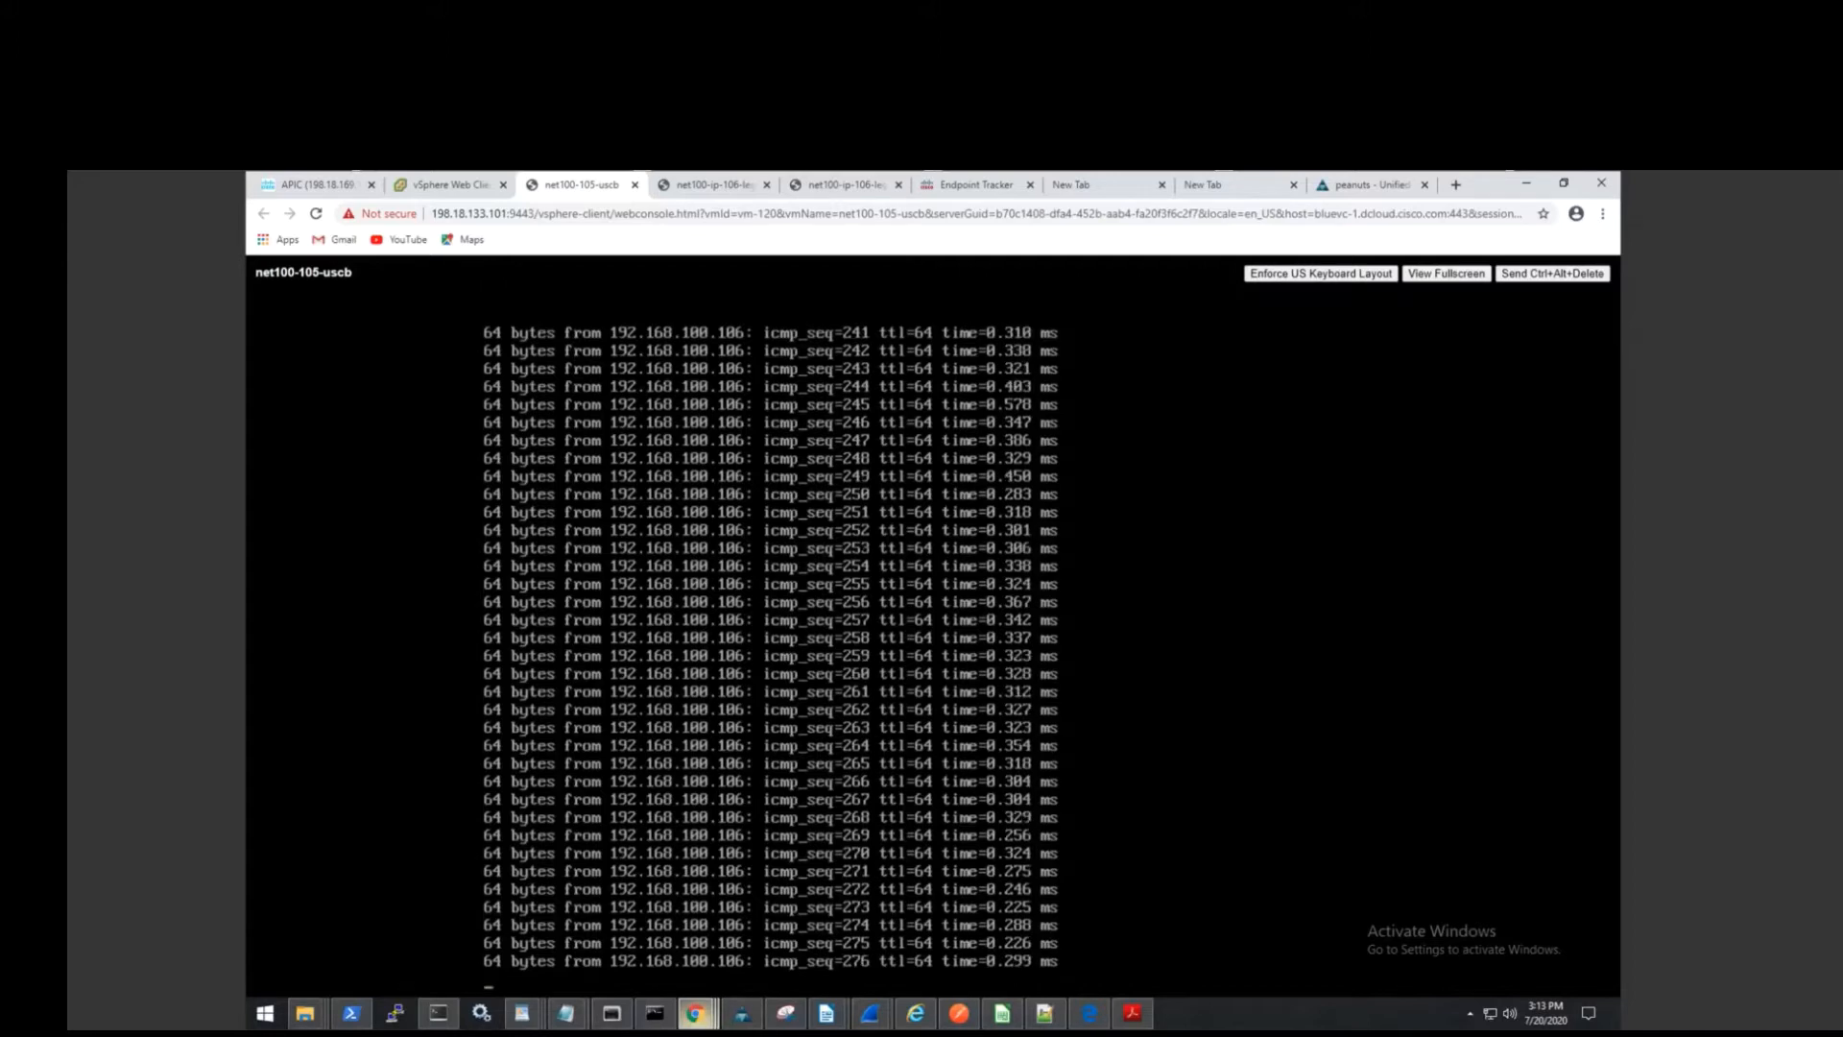
Stop the running ping on net100-105-uscb and display its interface addresses with ip add.
{"action": "key", "text": "ctrl+c"}
{"action": "key", "text": "ctrl+c"}
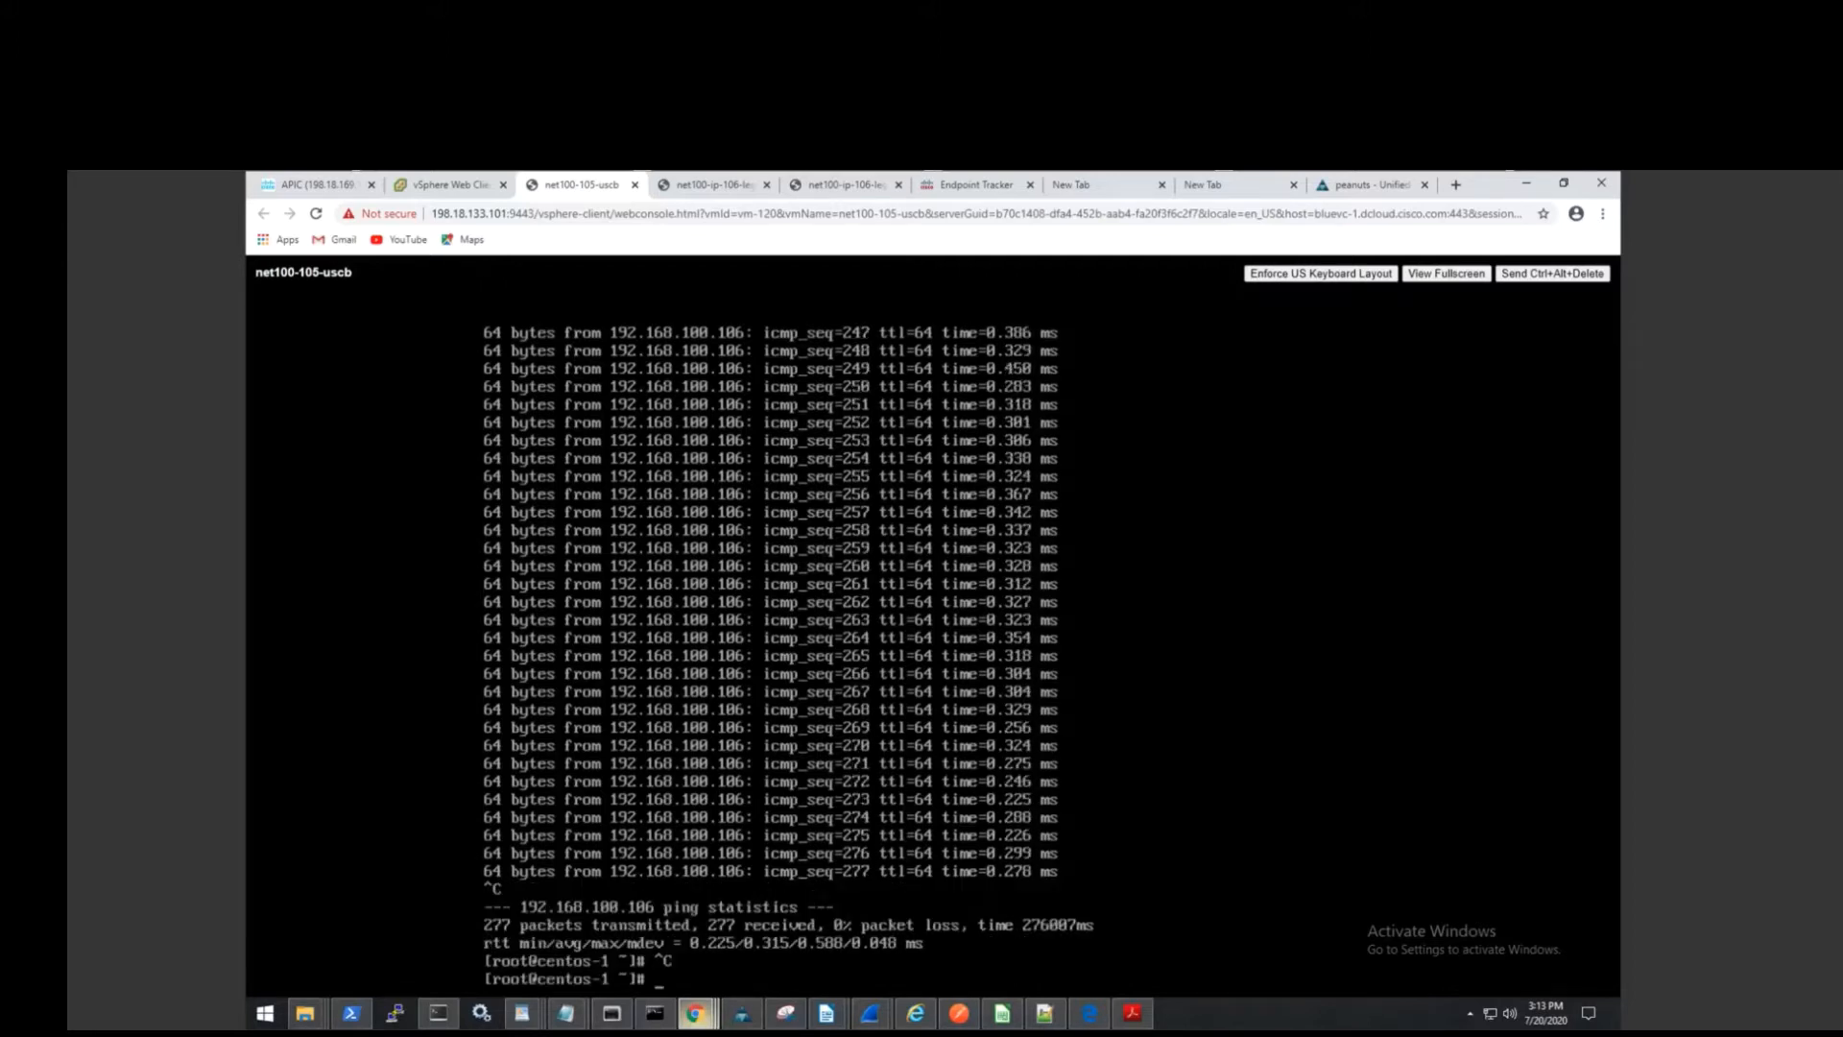
{"action": "type", "text": "ip add"}
{"action": "key", "text": "Return"}
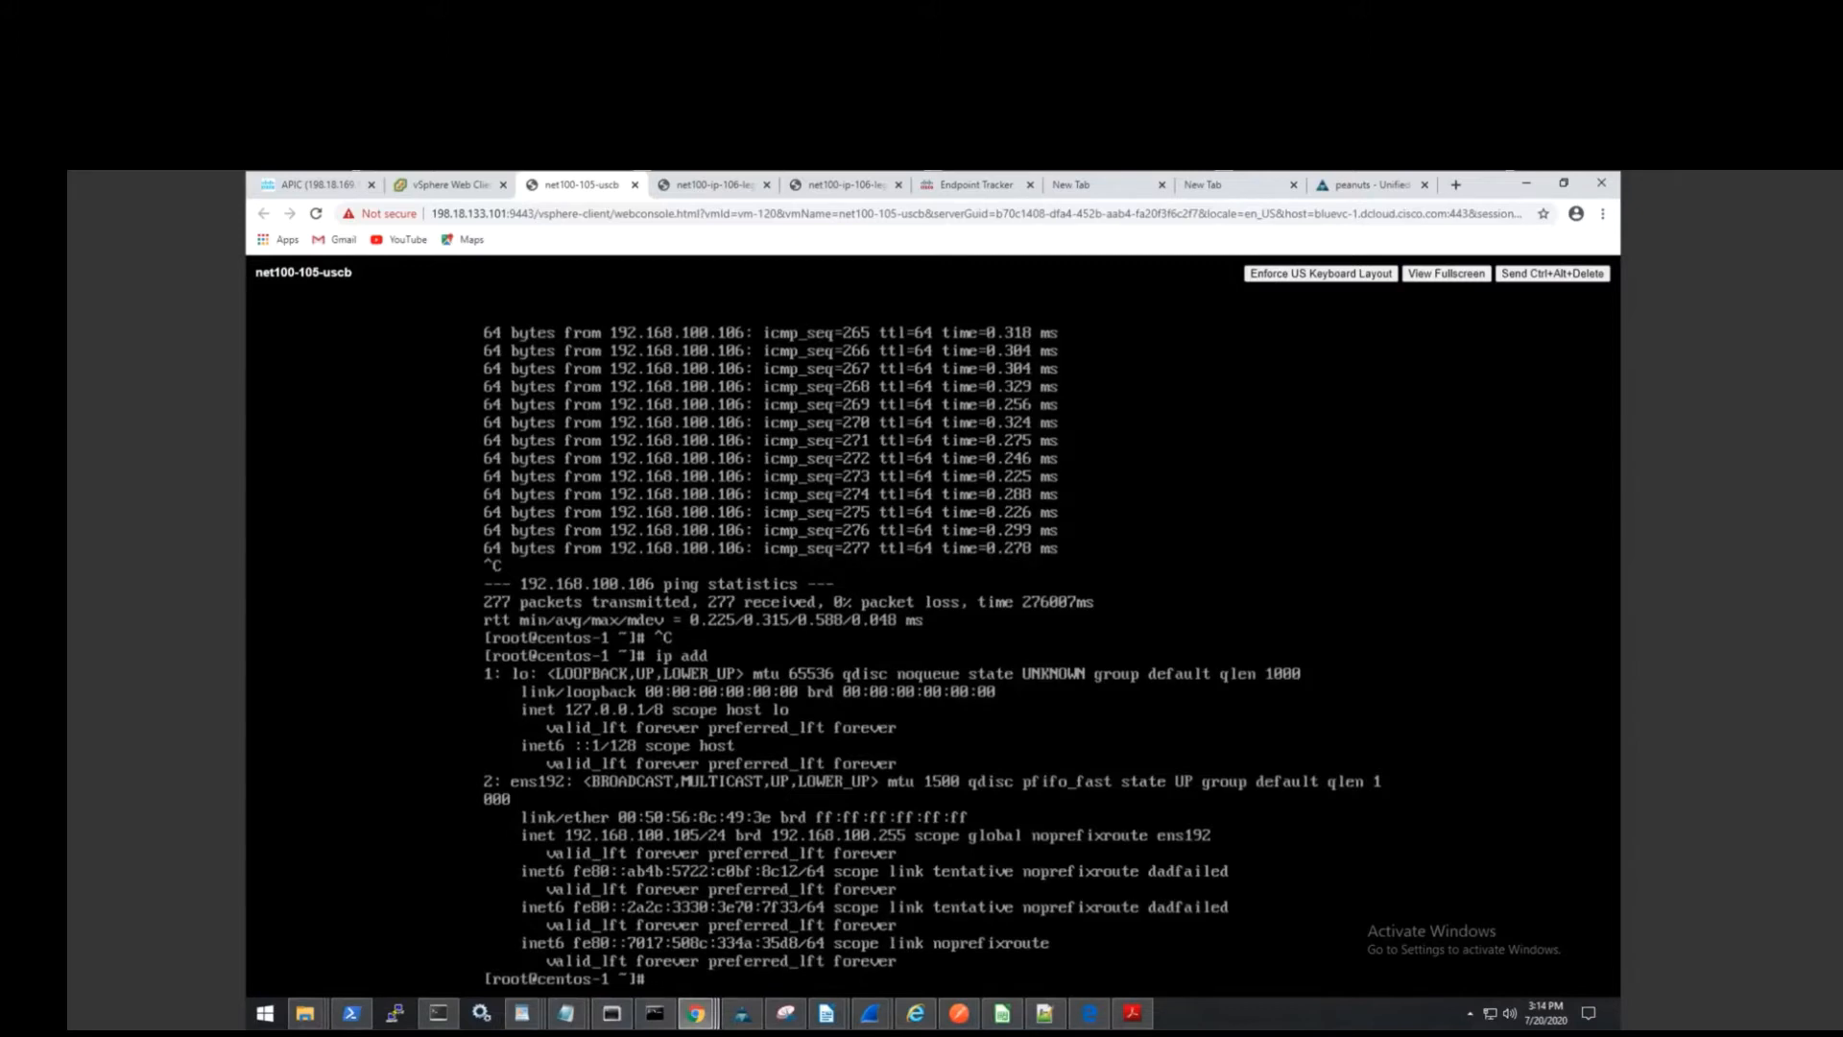
Start a continuous ping from net100-105-uscb to 192.168.100.106.
{"action": "key", "text": "Up"}
{"action": "key", "text": "Up"}
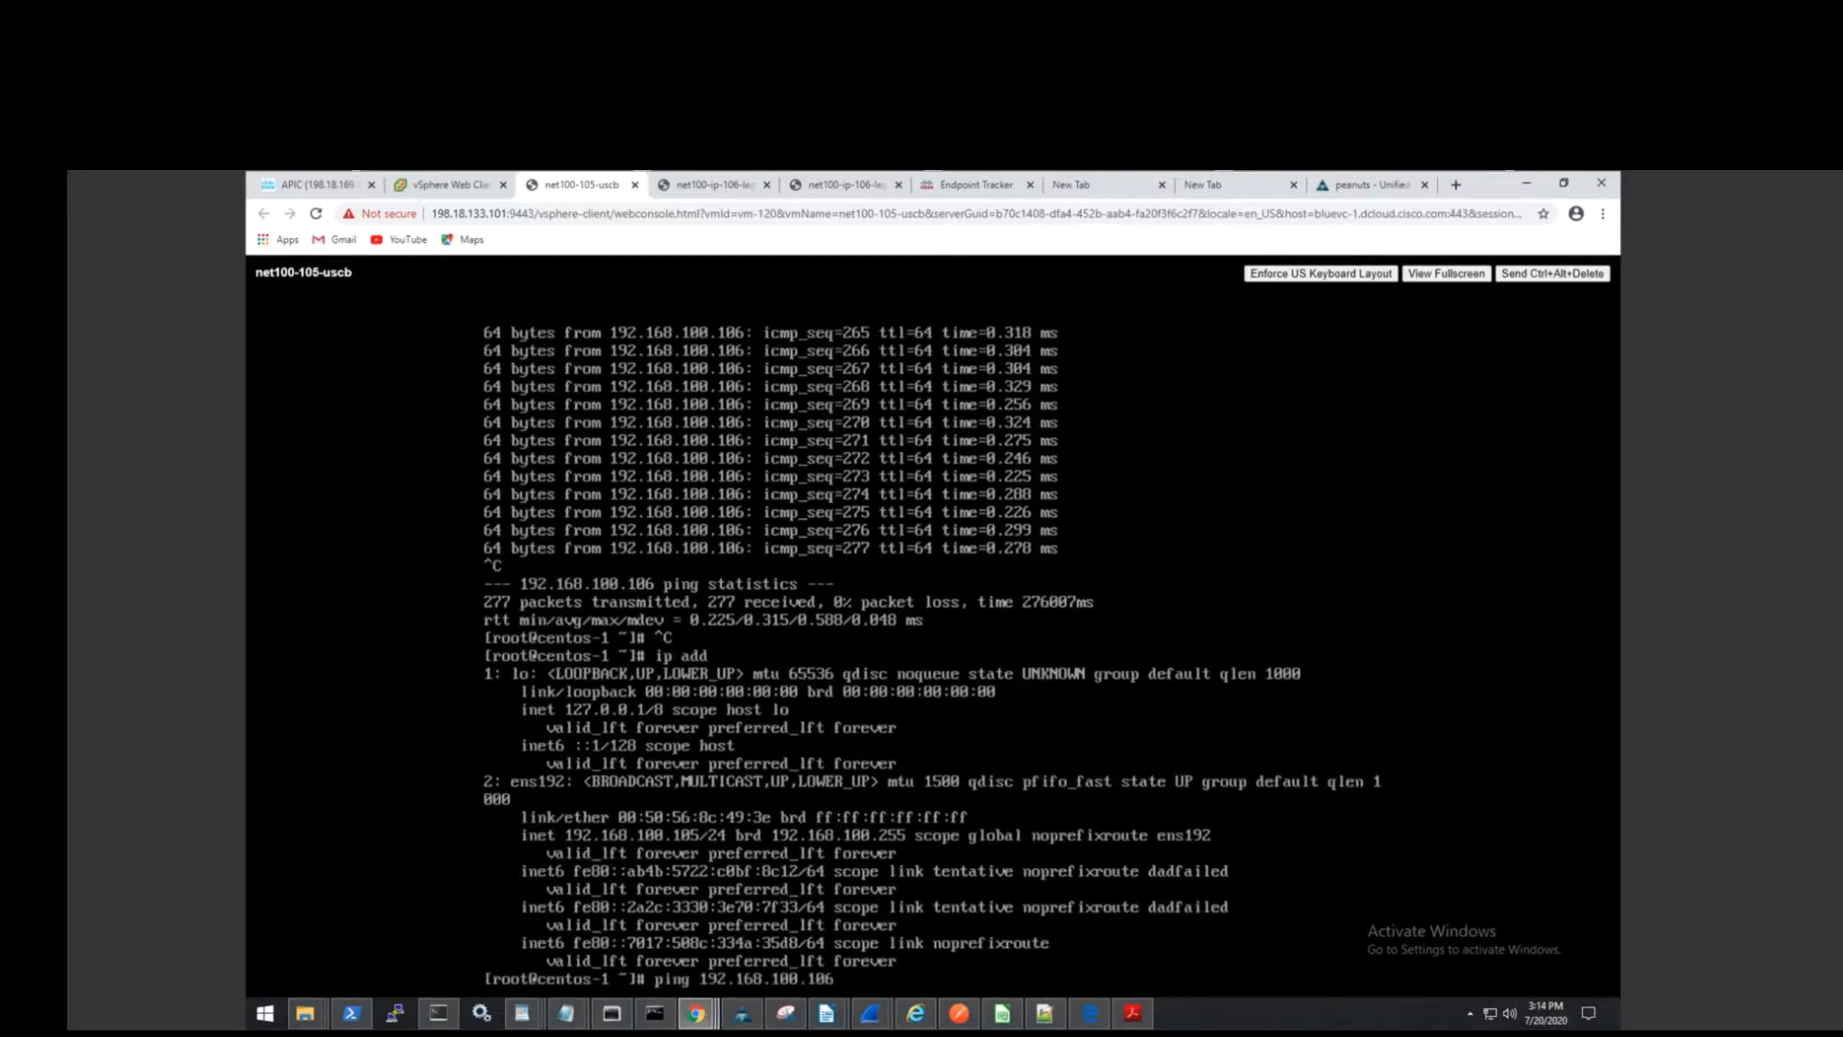
{"action": "key", "text": "Return"}
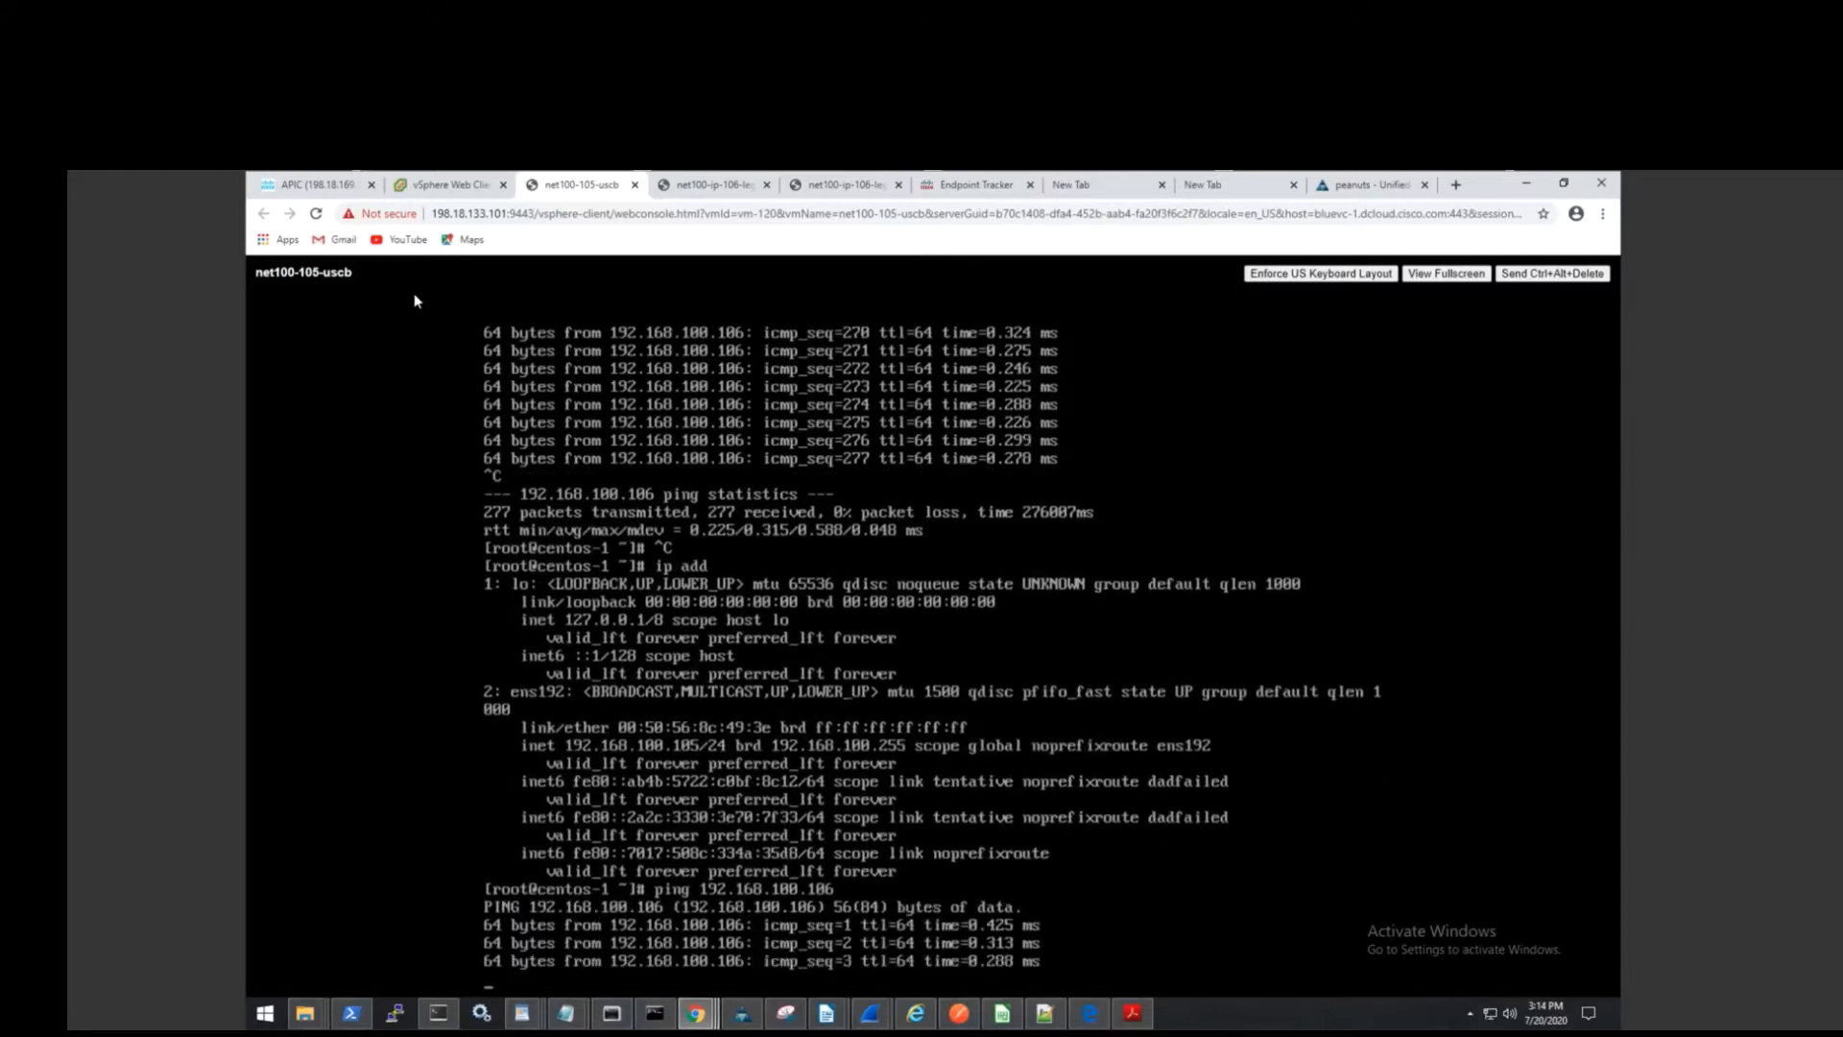
Close the two old net100-ip-106-legacy consoles and open a new console for net100-ip-106-legacy-146 on host 198.18.169.146.
{"action": "left_click", "coordinate": [447, 185]}
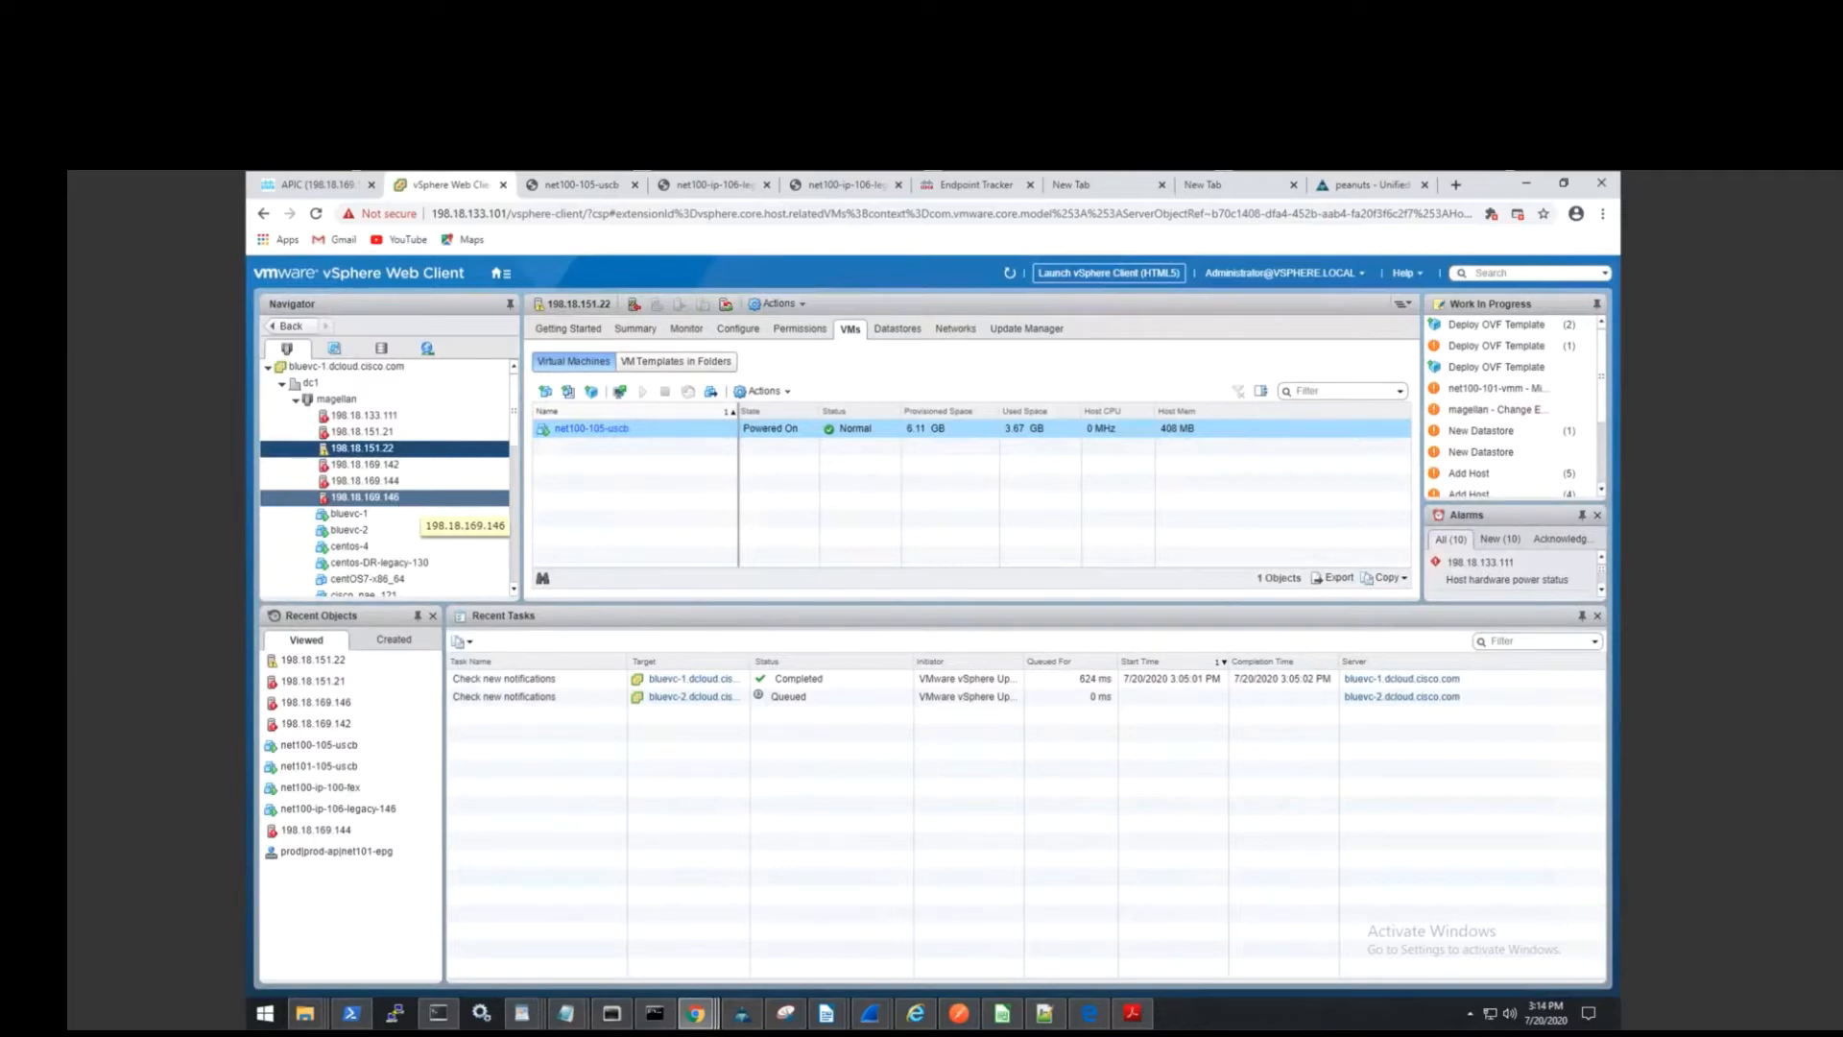
{"action": "left_click", "coordinate": [399, 499]}
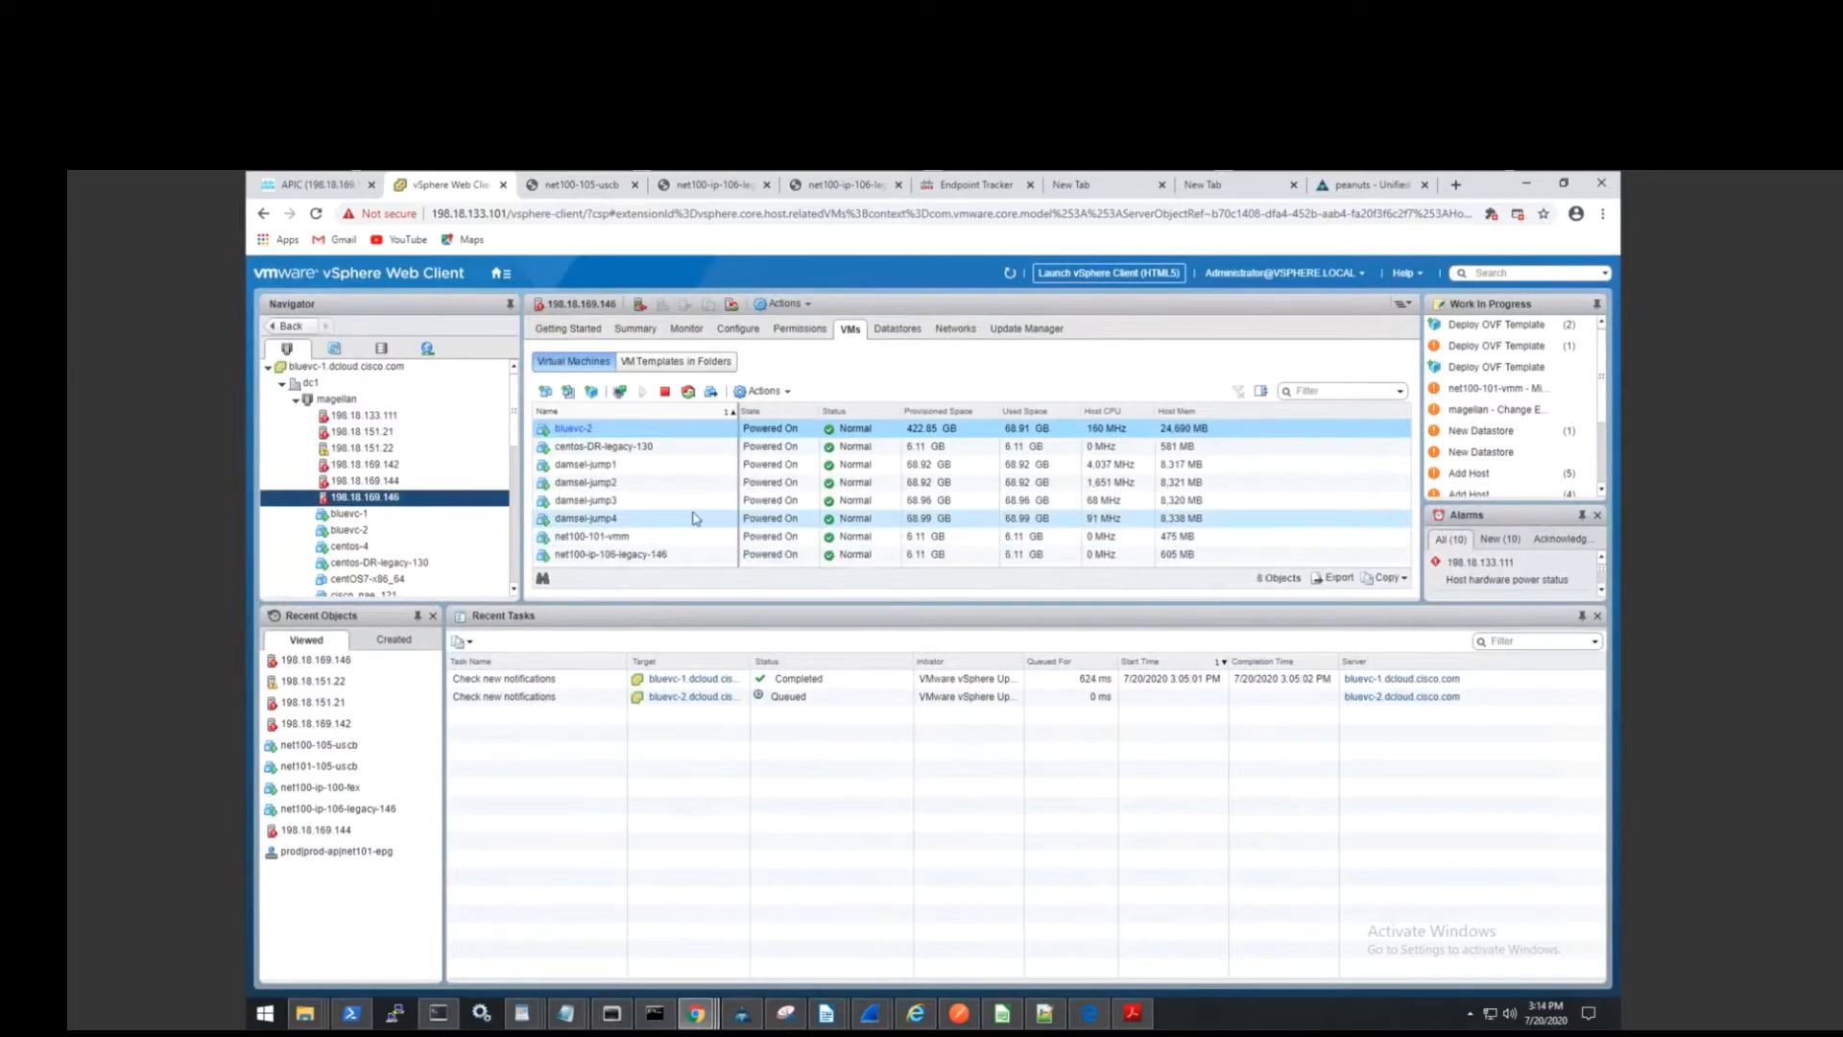
{"action": "left_click", "coordinate": [649, 557]}
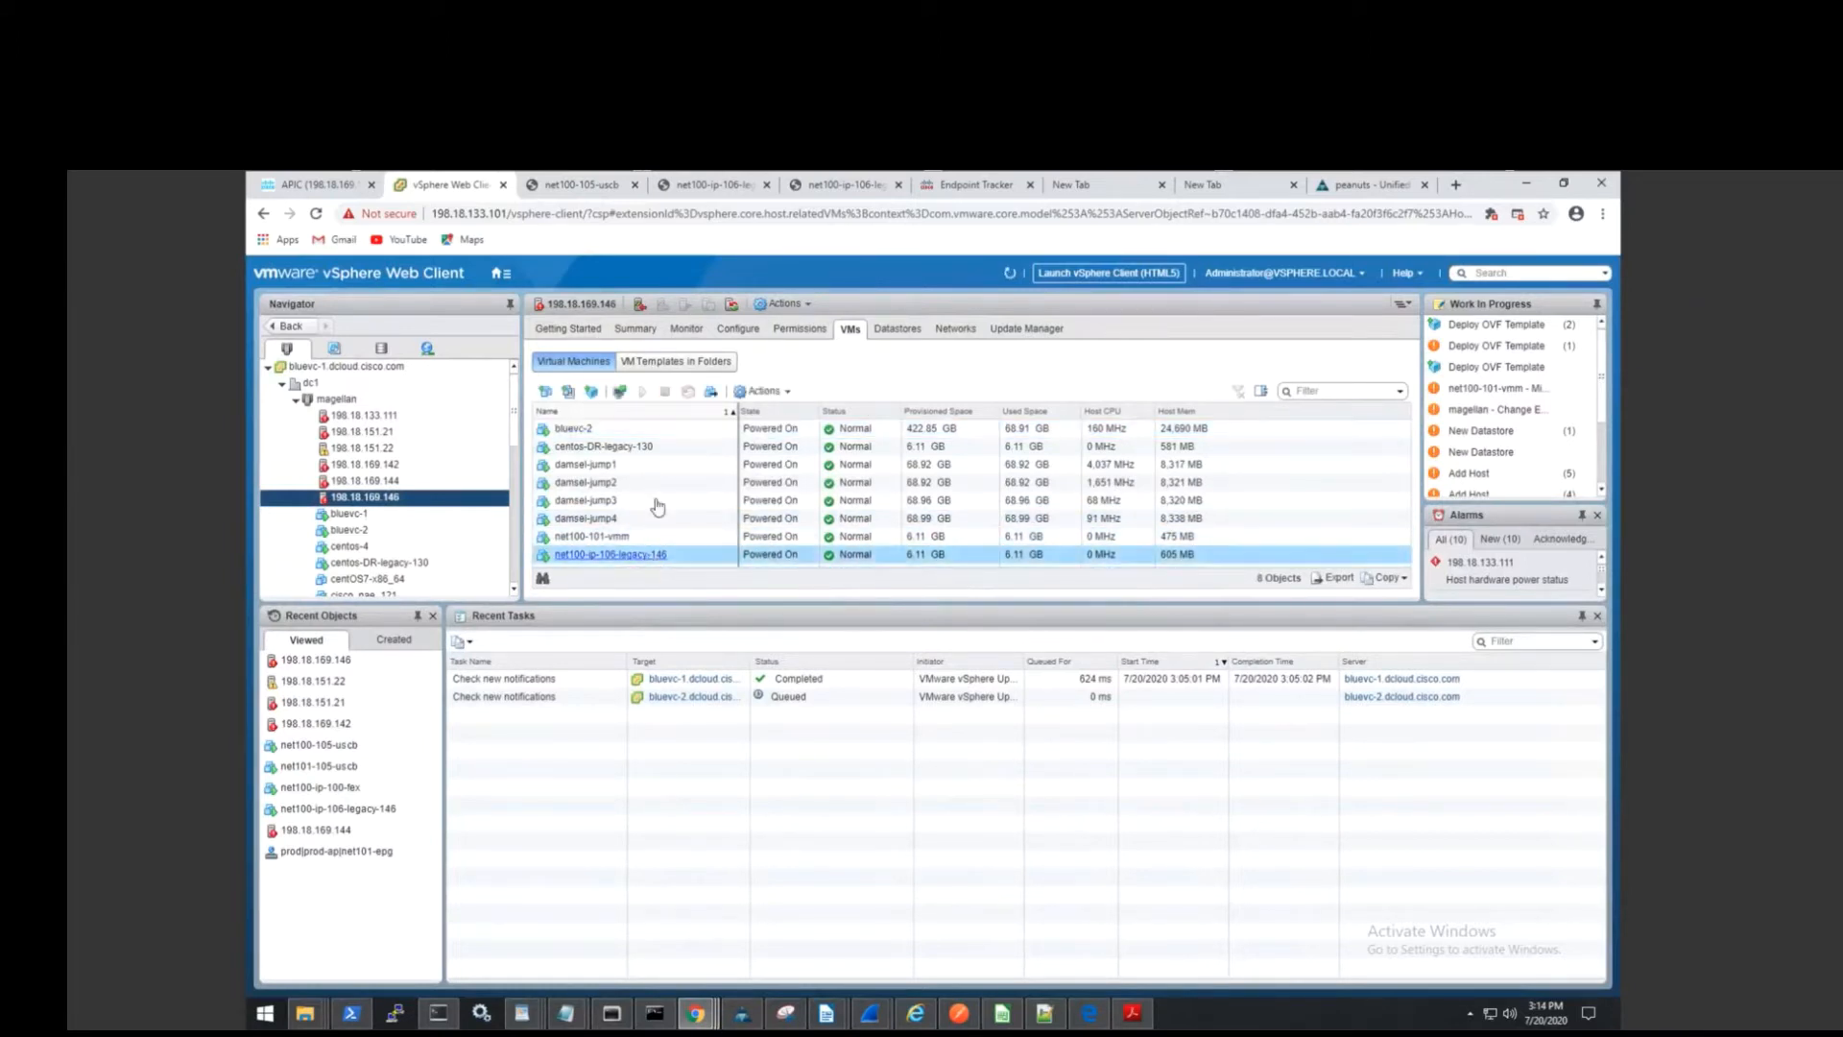
{"action": "left_click", "coordinate": [767, 185]}
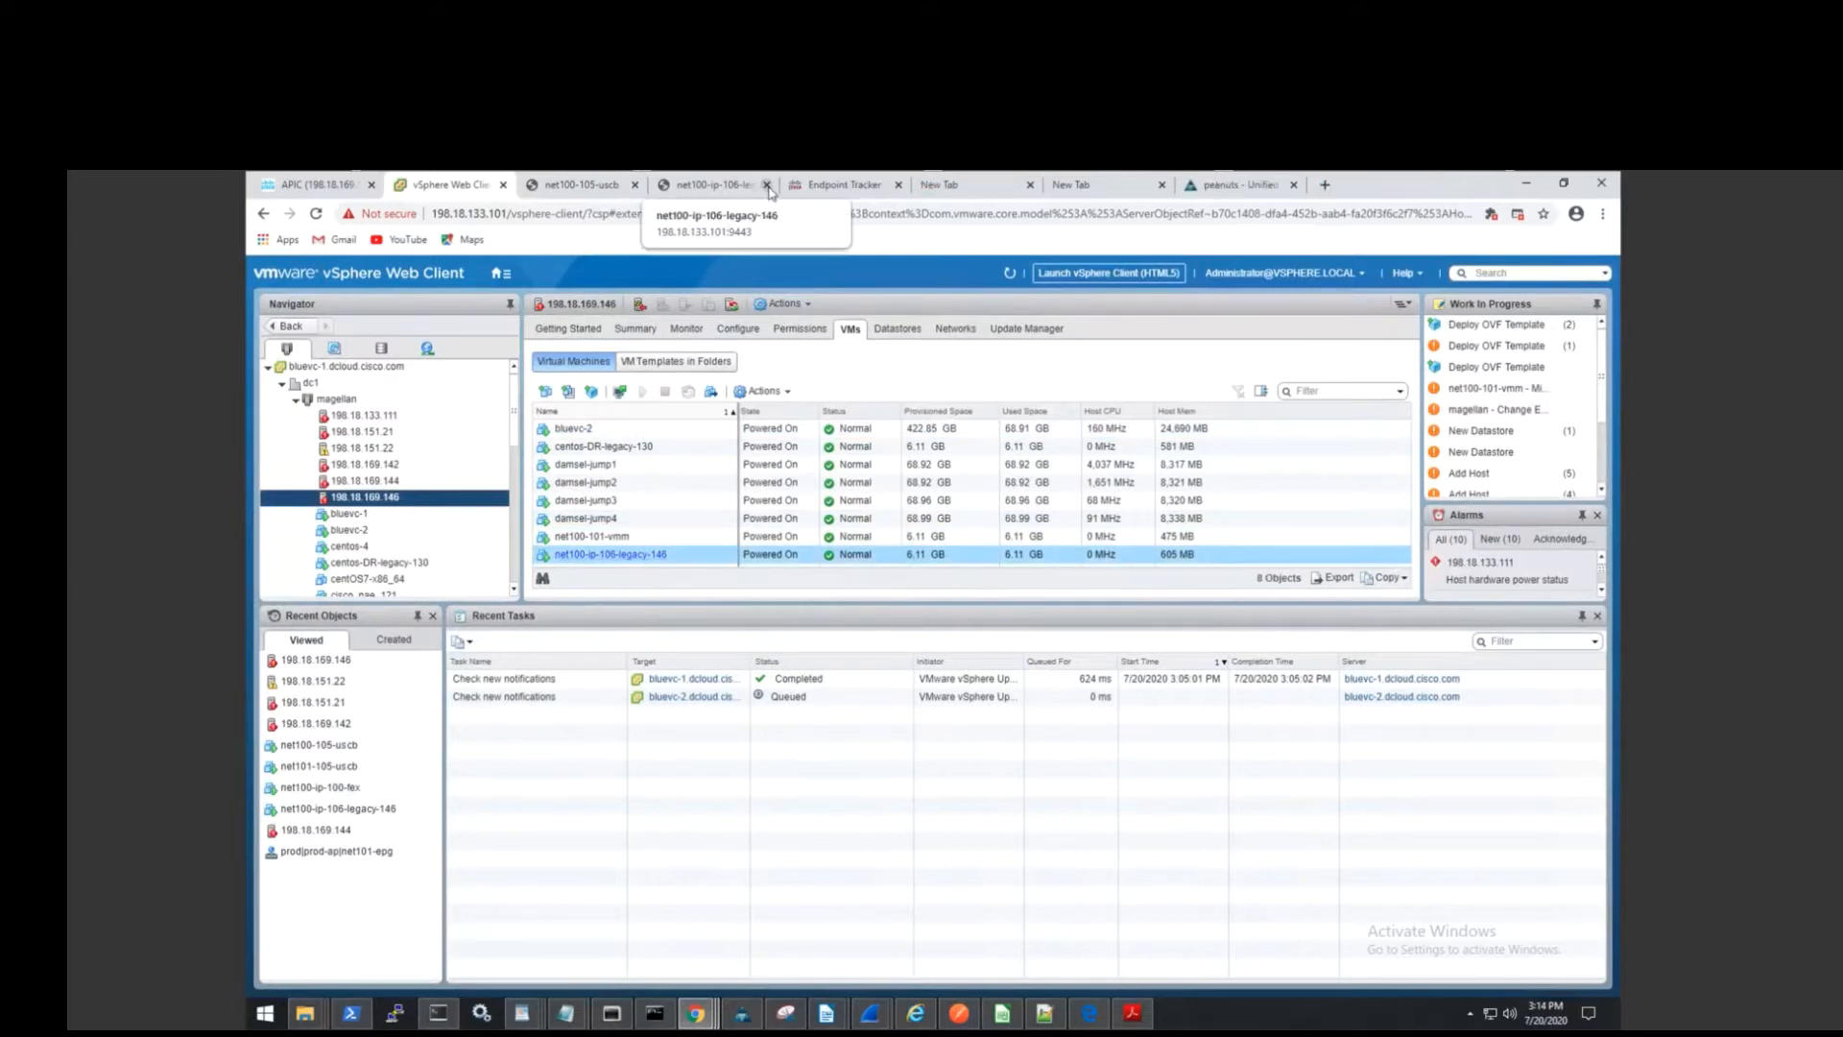
{"action": "left_click", "coordinate": [767, 185]}
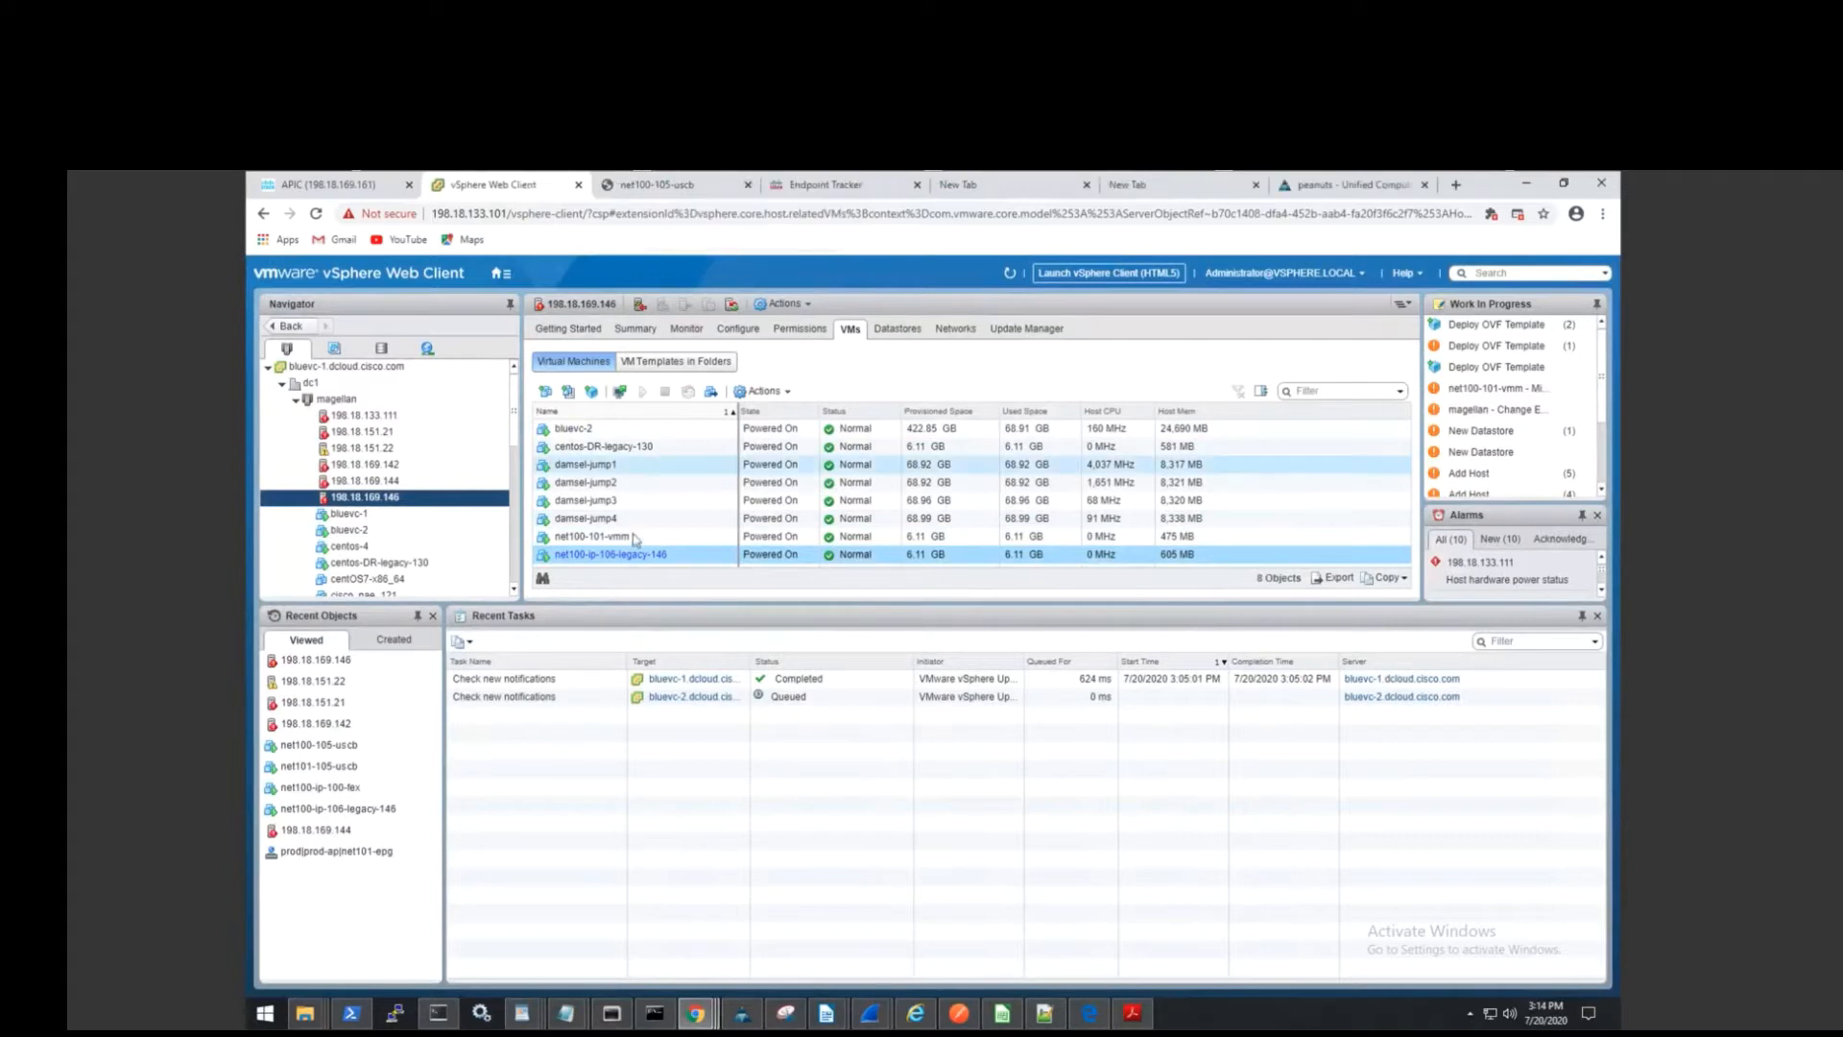
{"action": "right_click", "coordinate": [618, 562]}
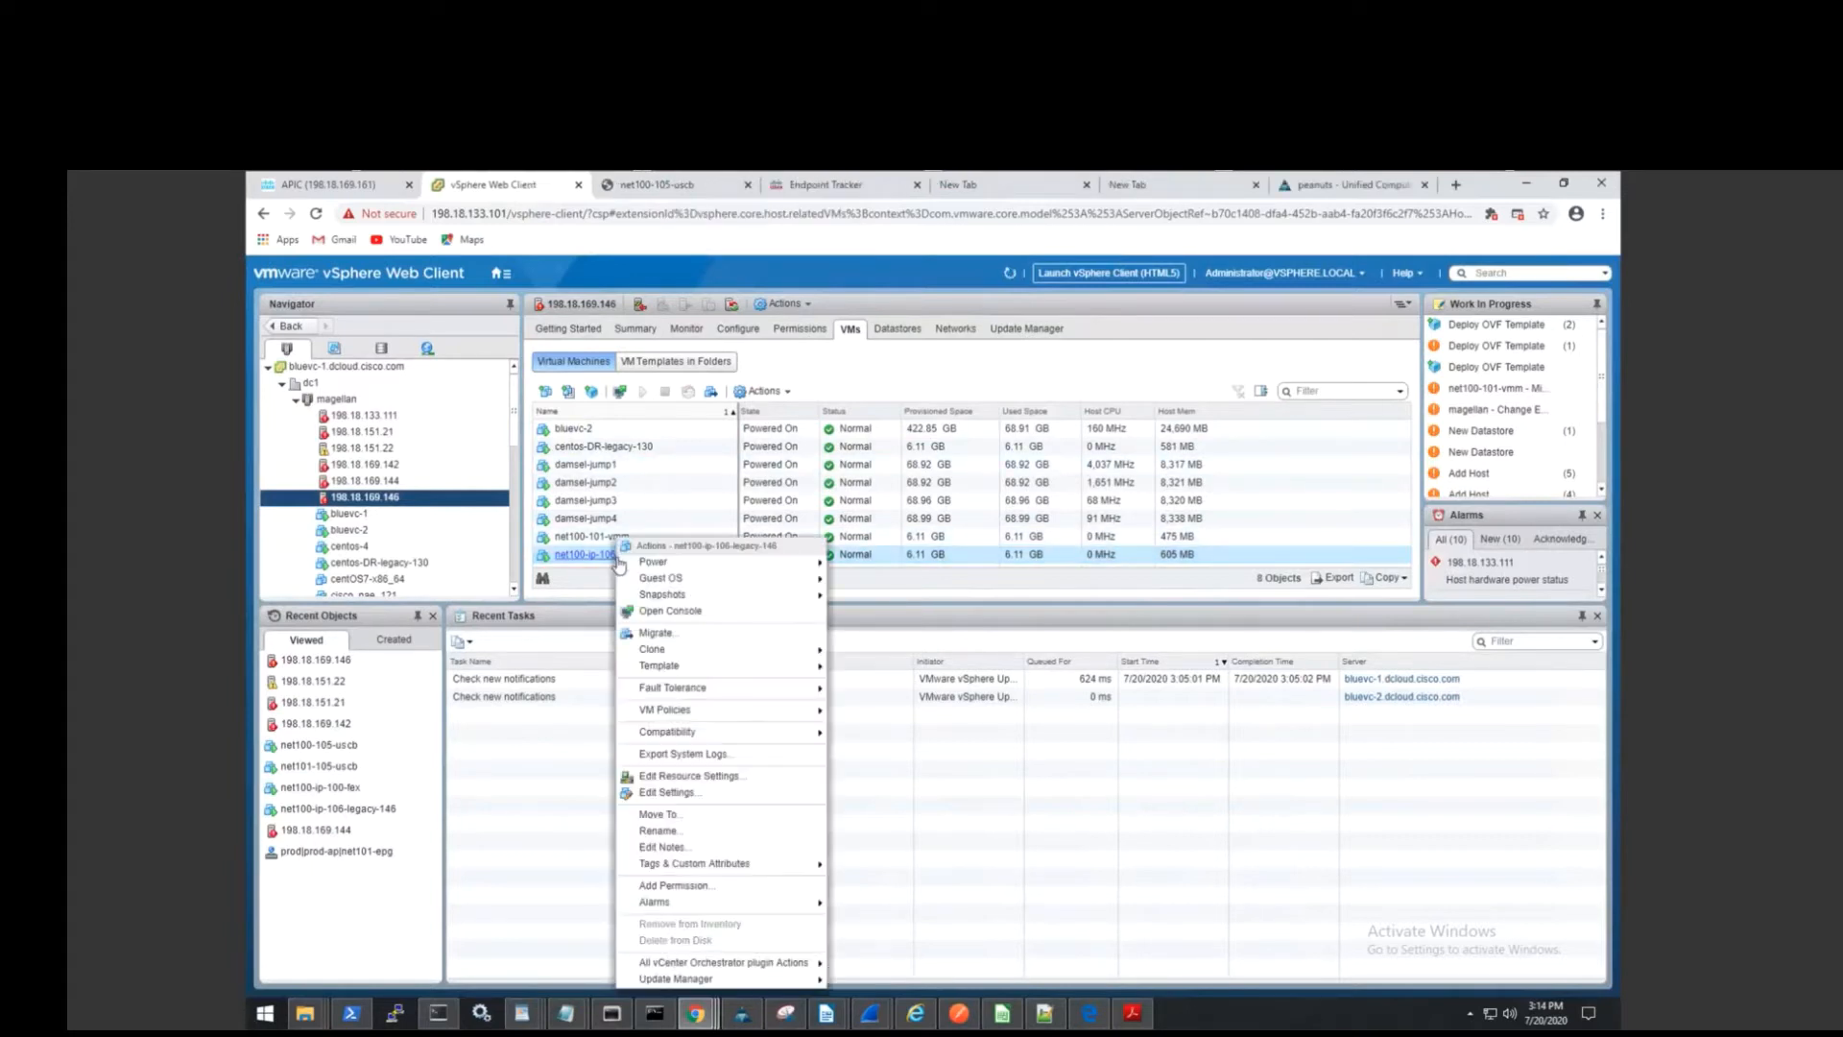
{"action": "left_click", "coordinate": [670, 611]}
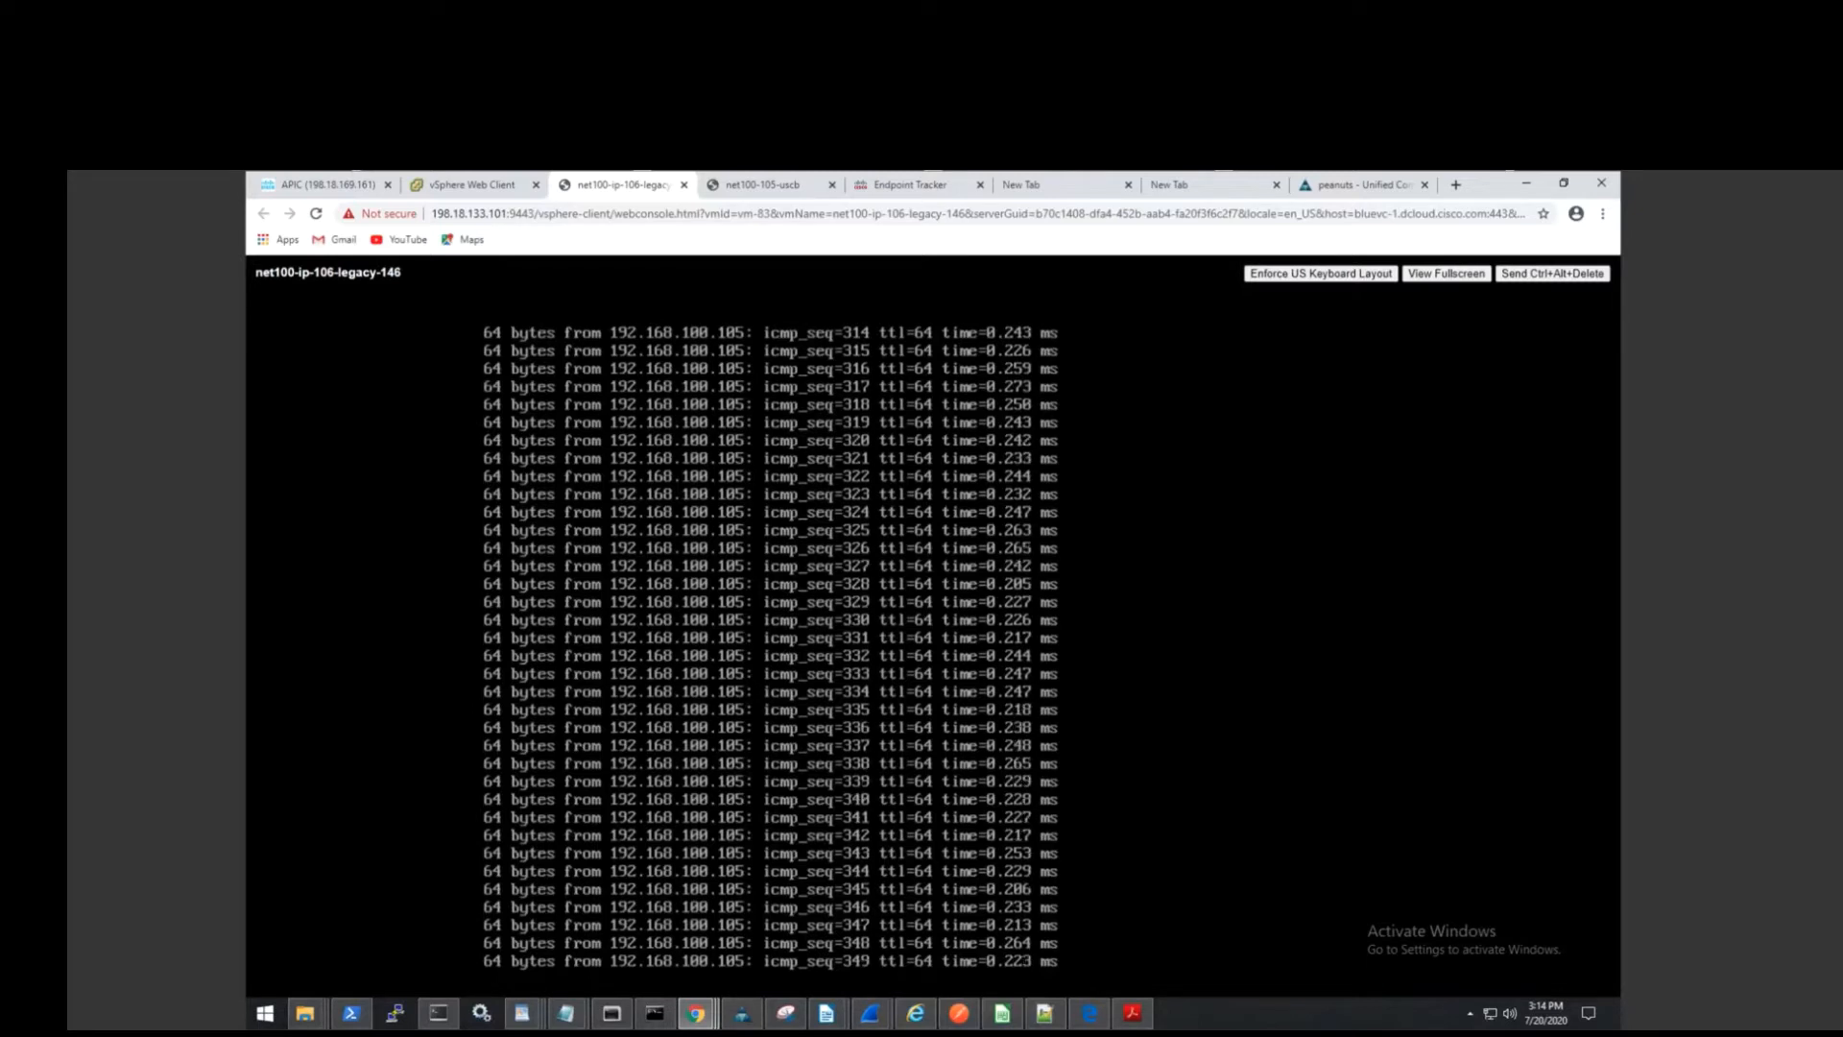
Stop the running ping on net100-ip-106-legacy-146 and display its interface addresses with ip add.
{"action": "key", "text": "ctrl+c"}
{"action": "key", "text": "ctrl+c"}
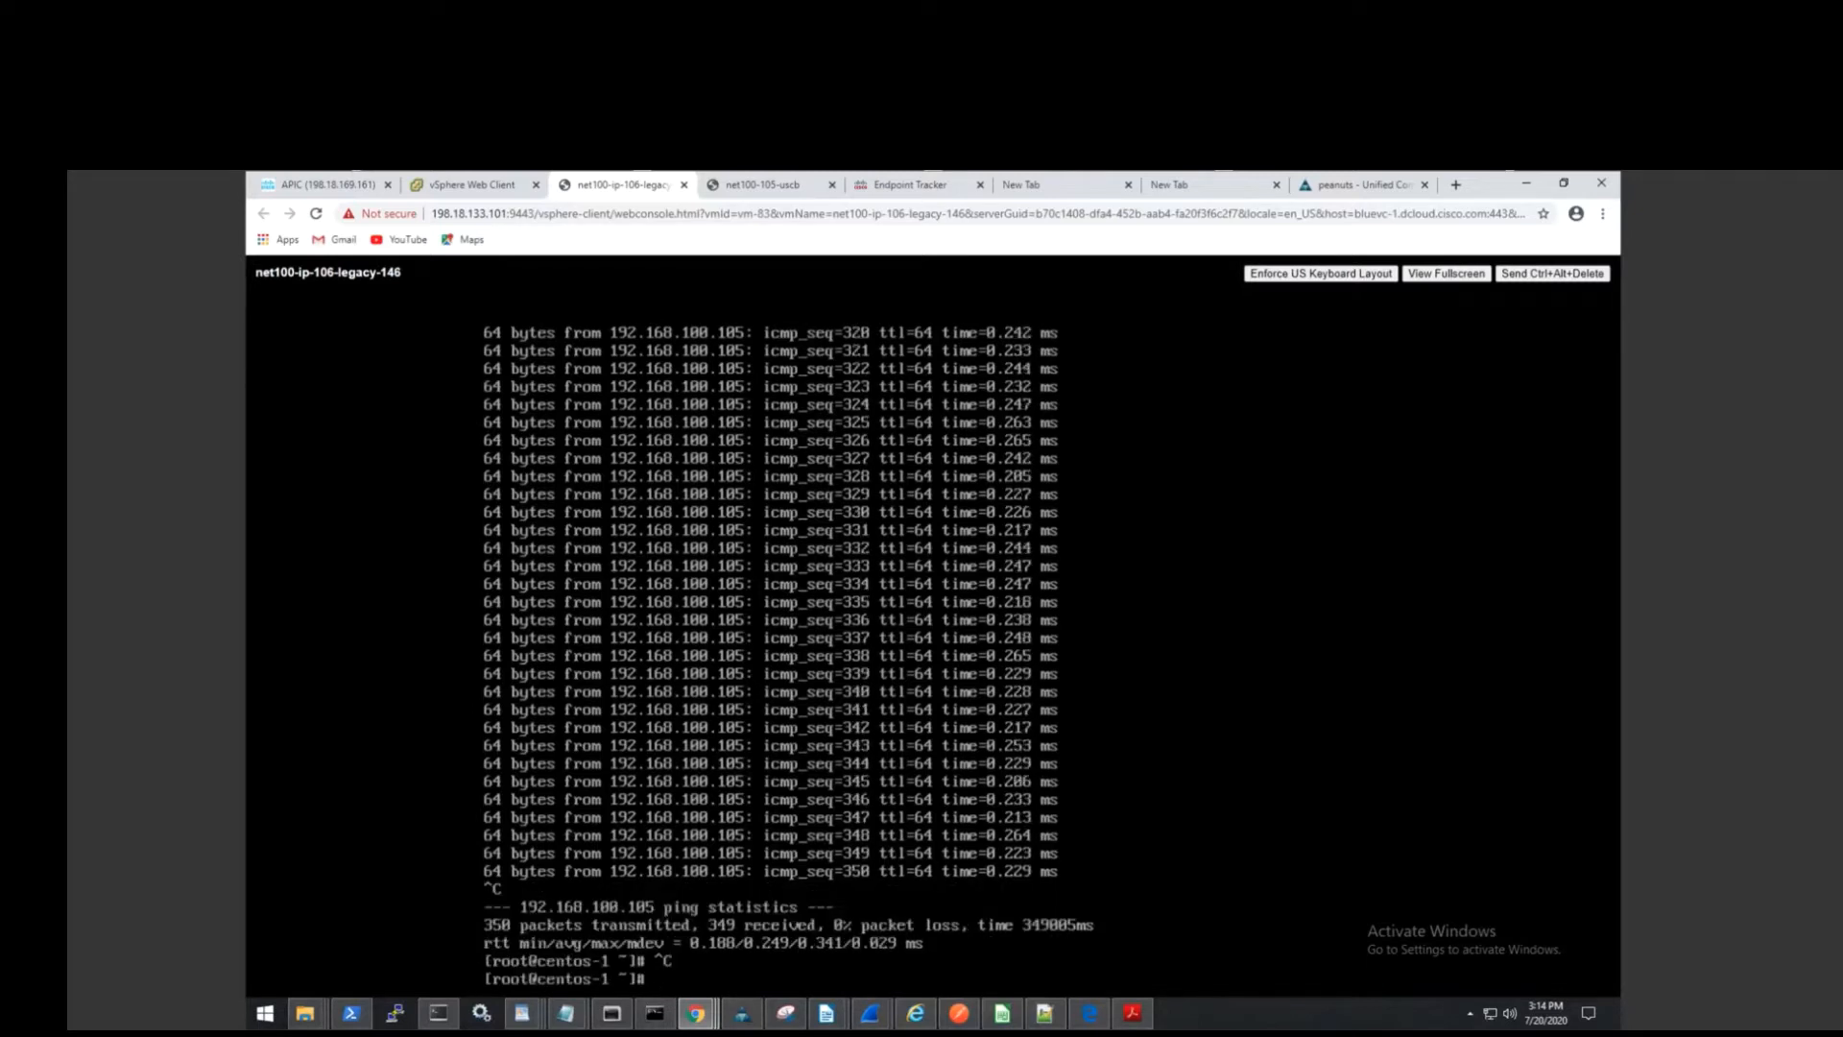
{"action": "type", "text": "ip add"}
{"action": "key", "text": "Return"}
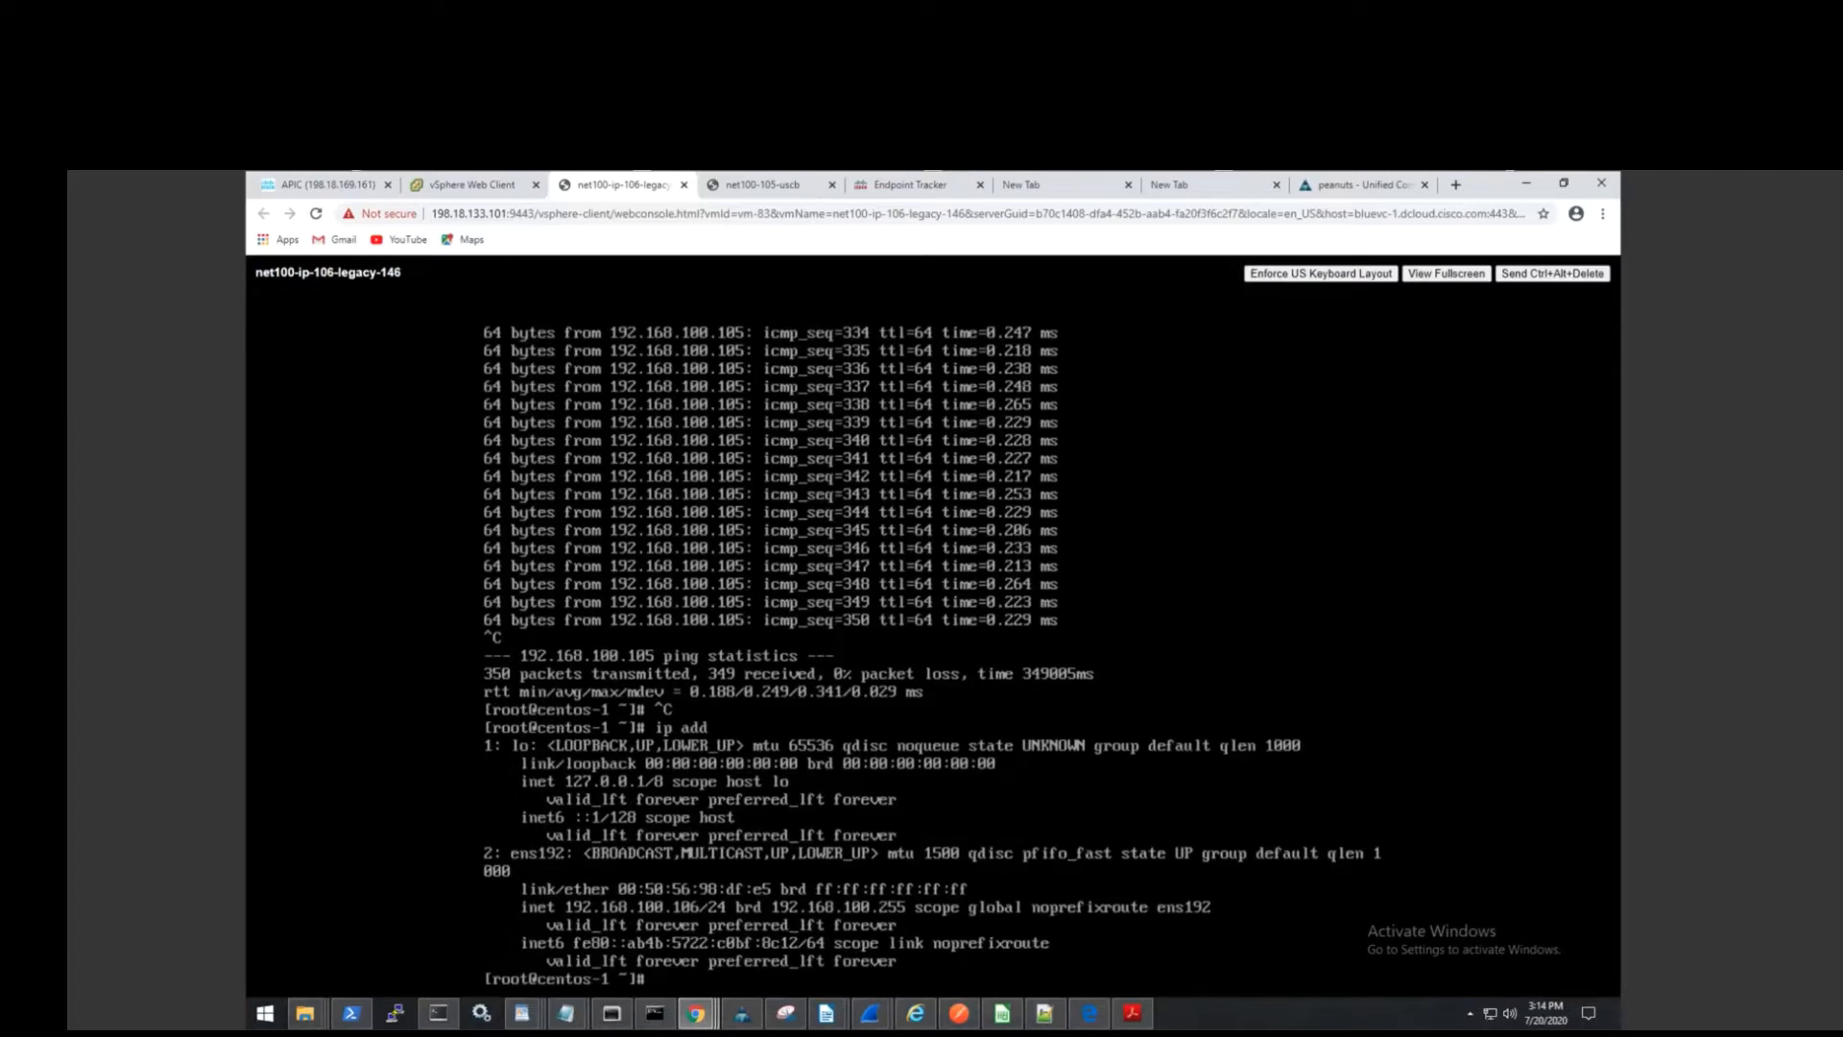
Start a continuous ping from net100-ip-106-legacy-146 to 192.168.100.105.
{"action": "key", "text": "Up"}
{"action": "key", "text": "Up"}
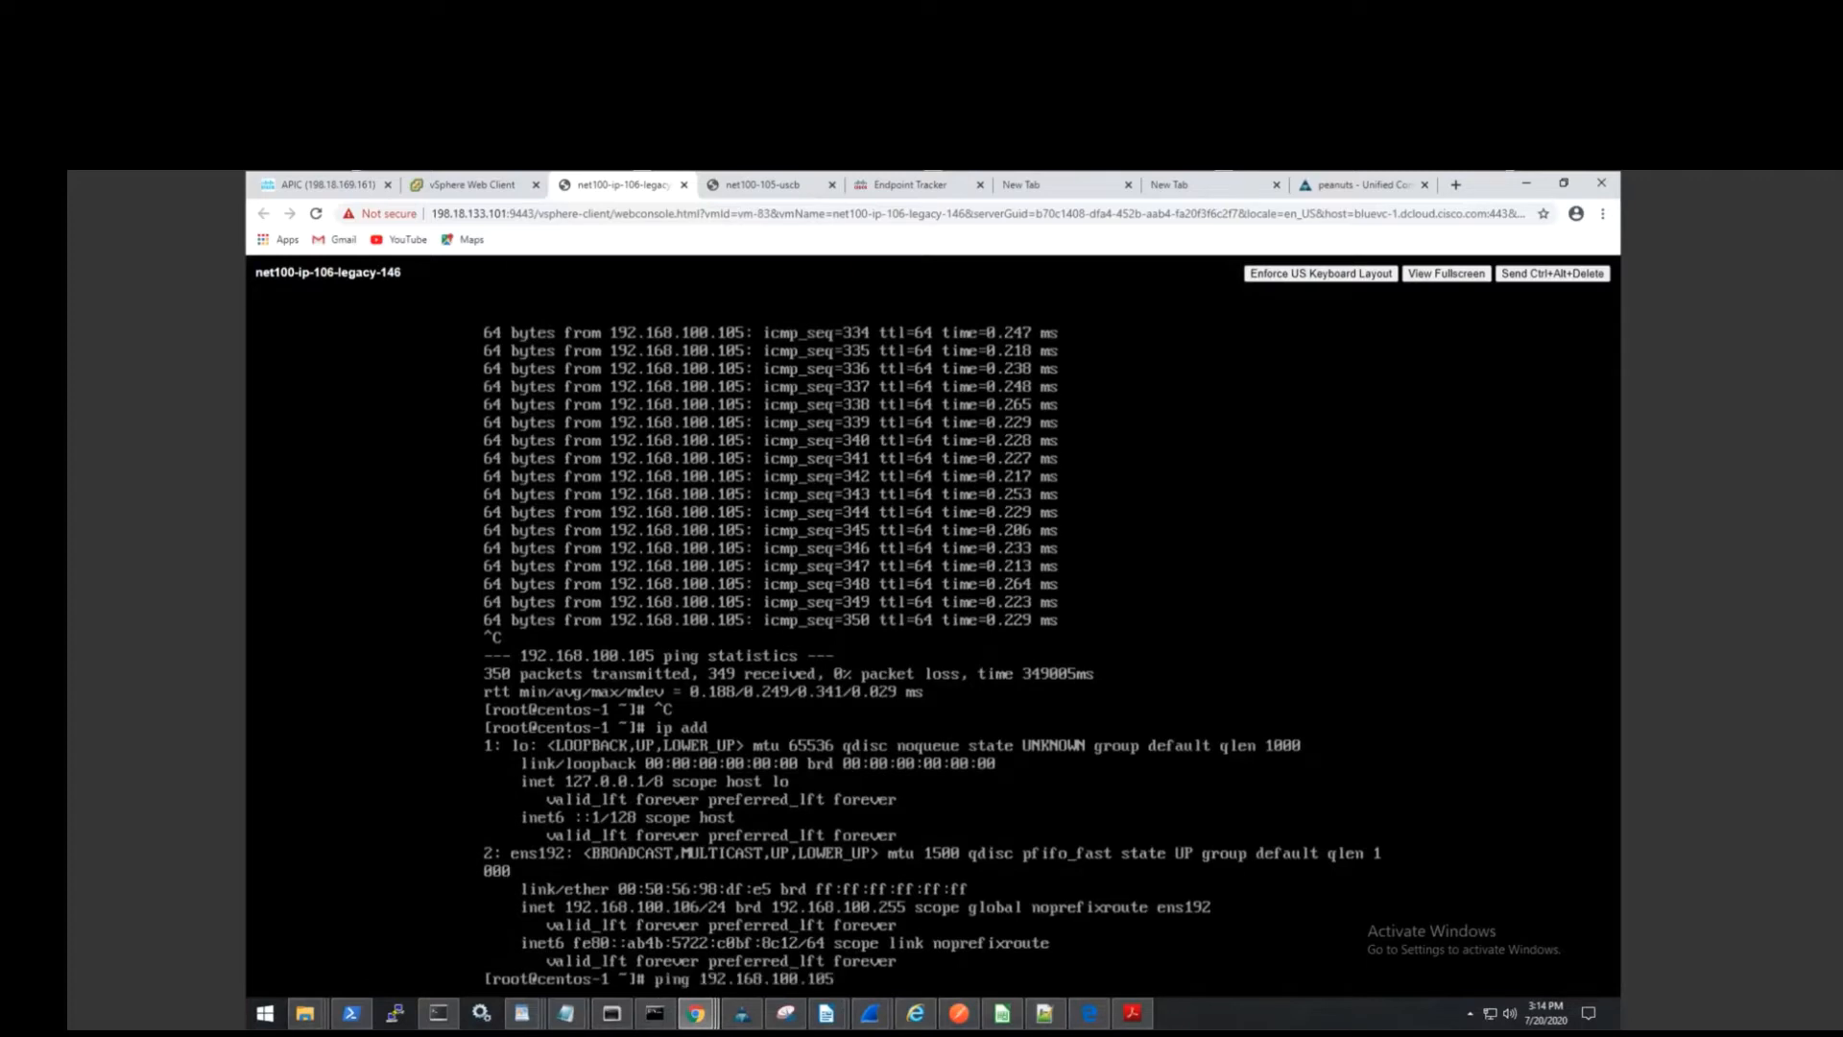
{"action": "key", "text": "Return"}
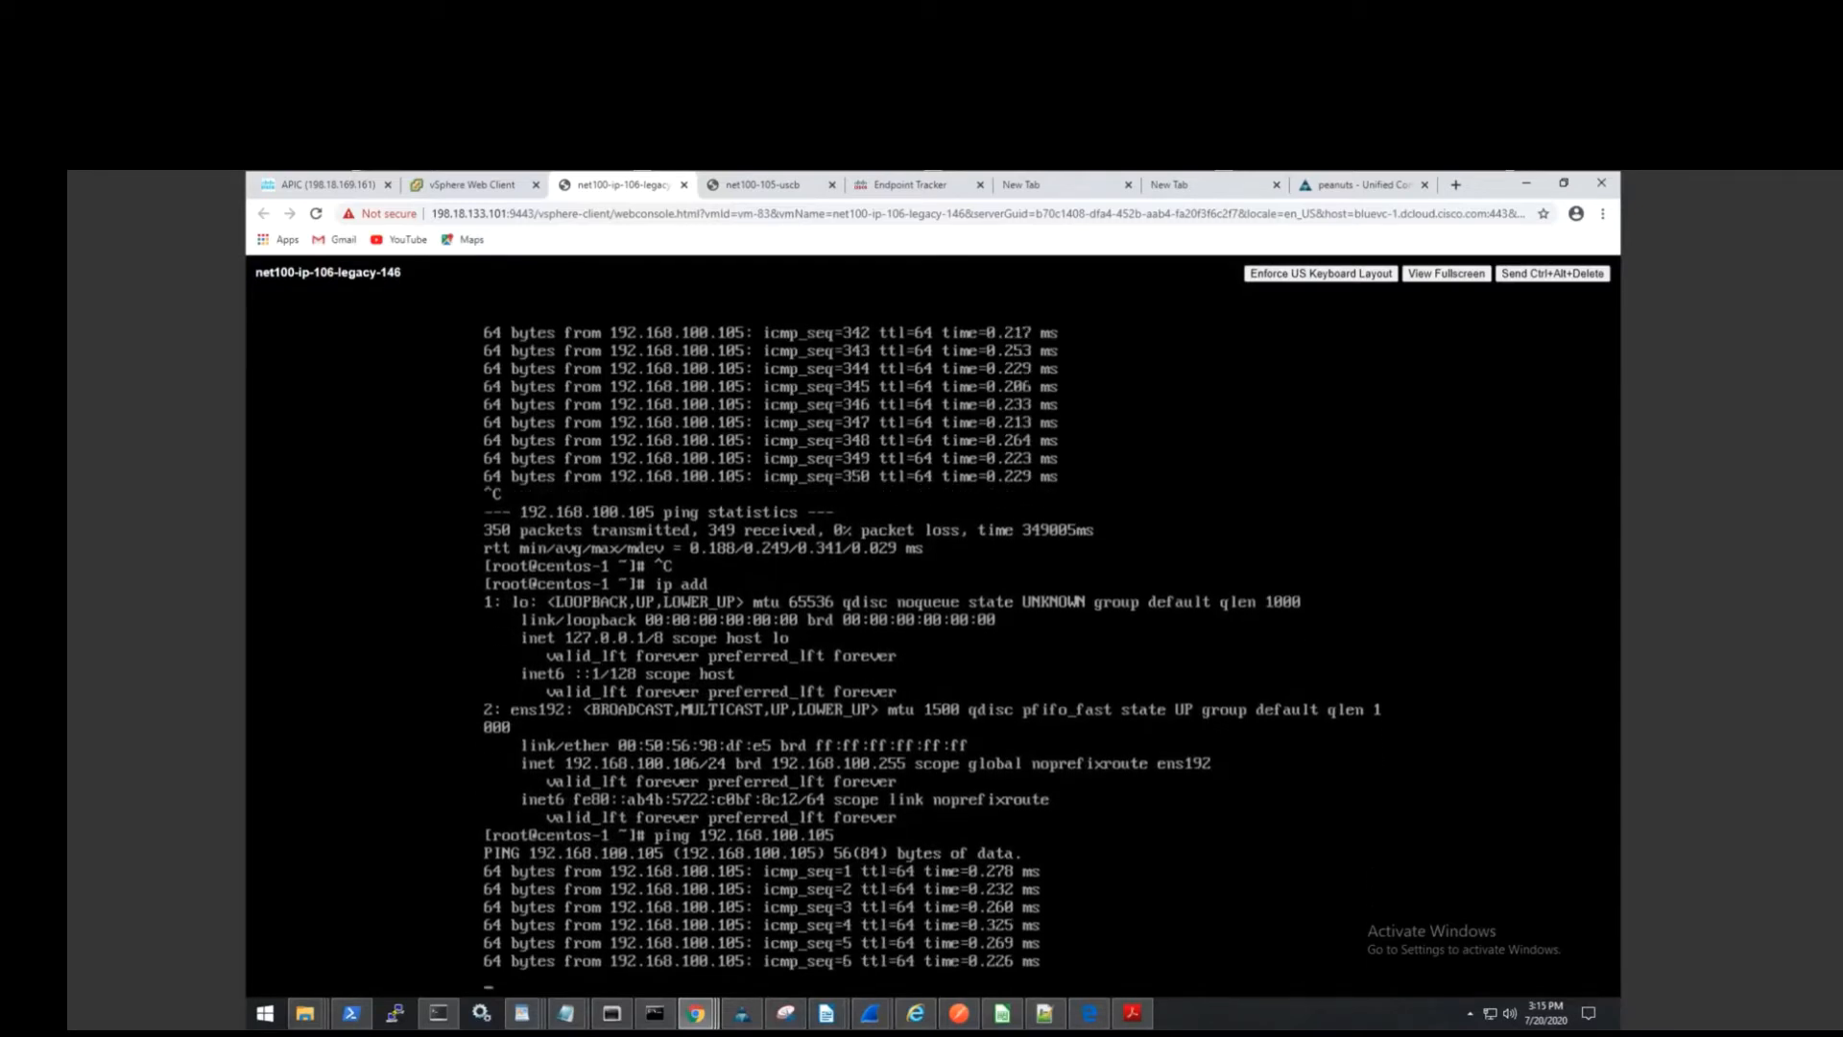
{"action": "mouse_move", "coordinate": [1132, 1013]}
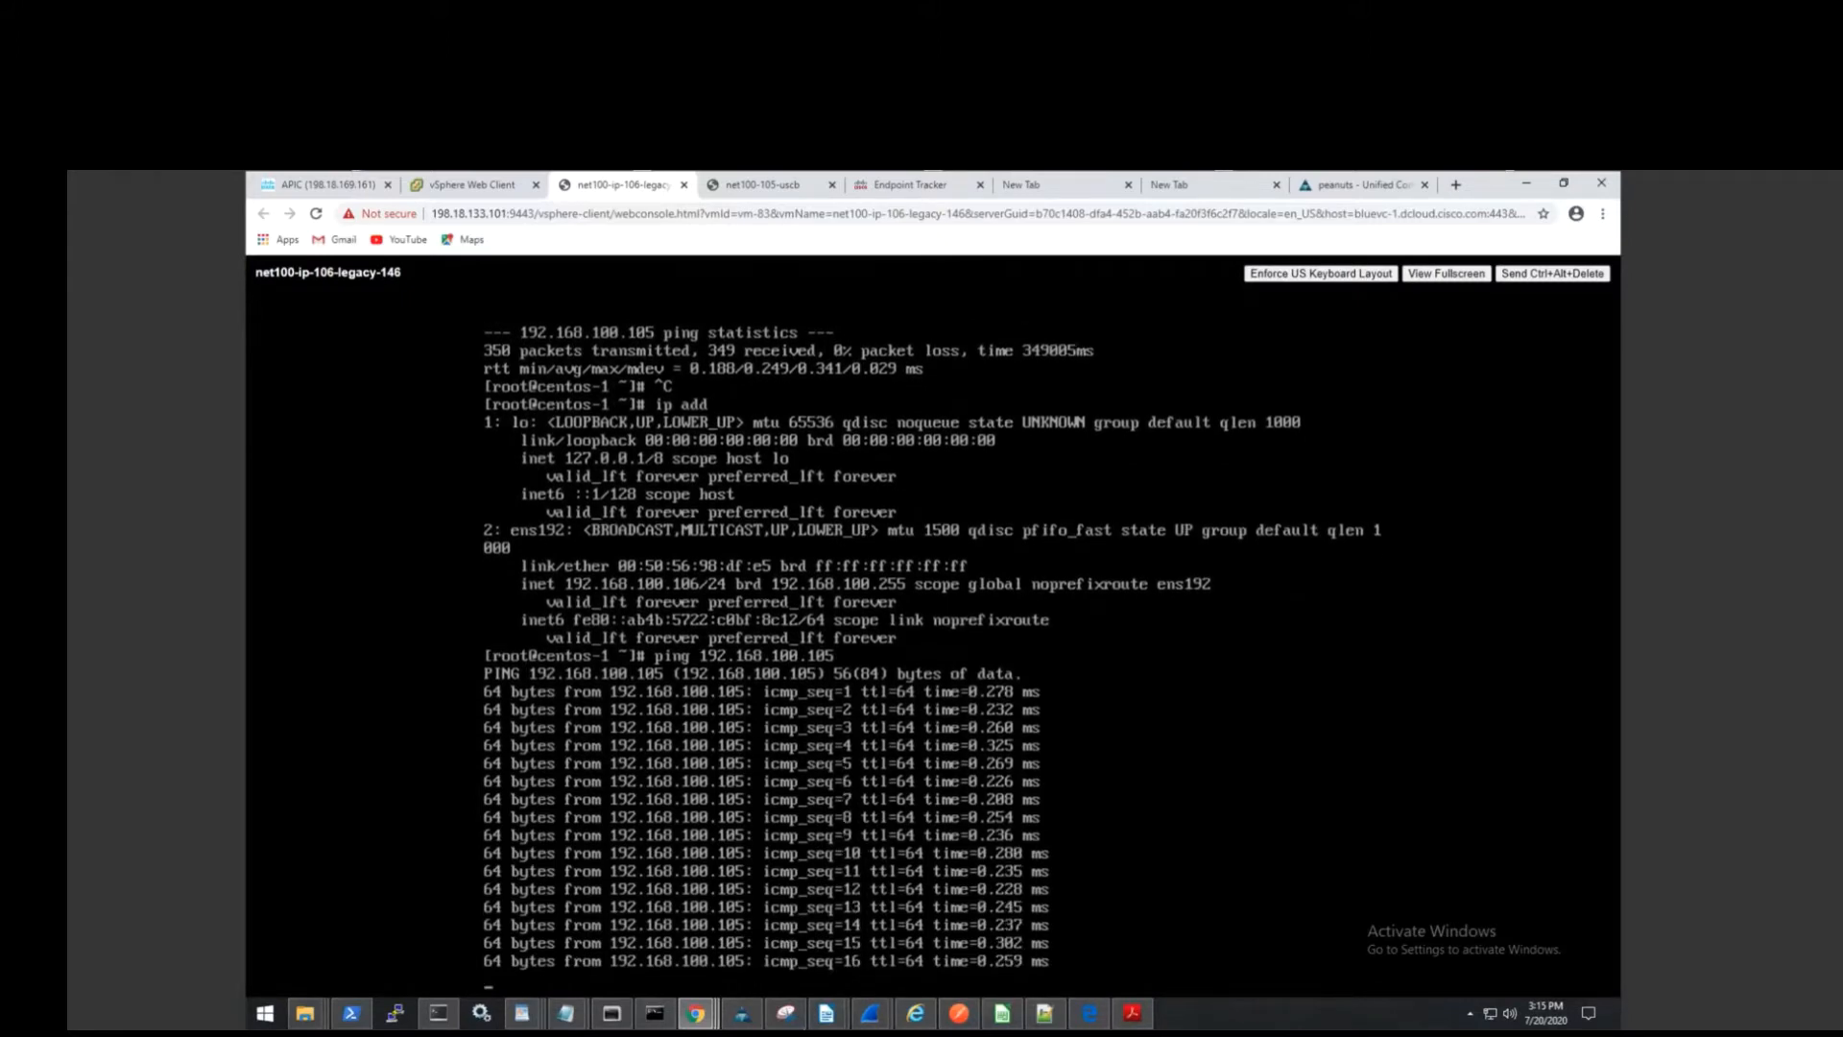
Review the leaf and UCS host connections in the network topology diagram, and return to the mouse session in PuTTY Connection Manager.
{"action": "left_click", "coordinate": [913, 1021]}
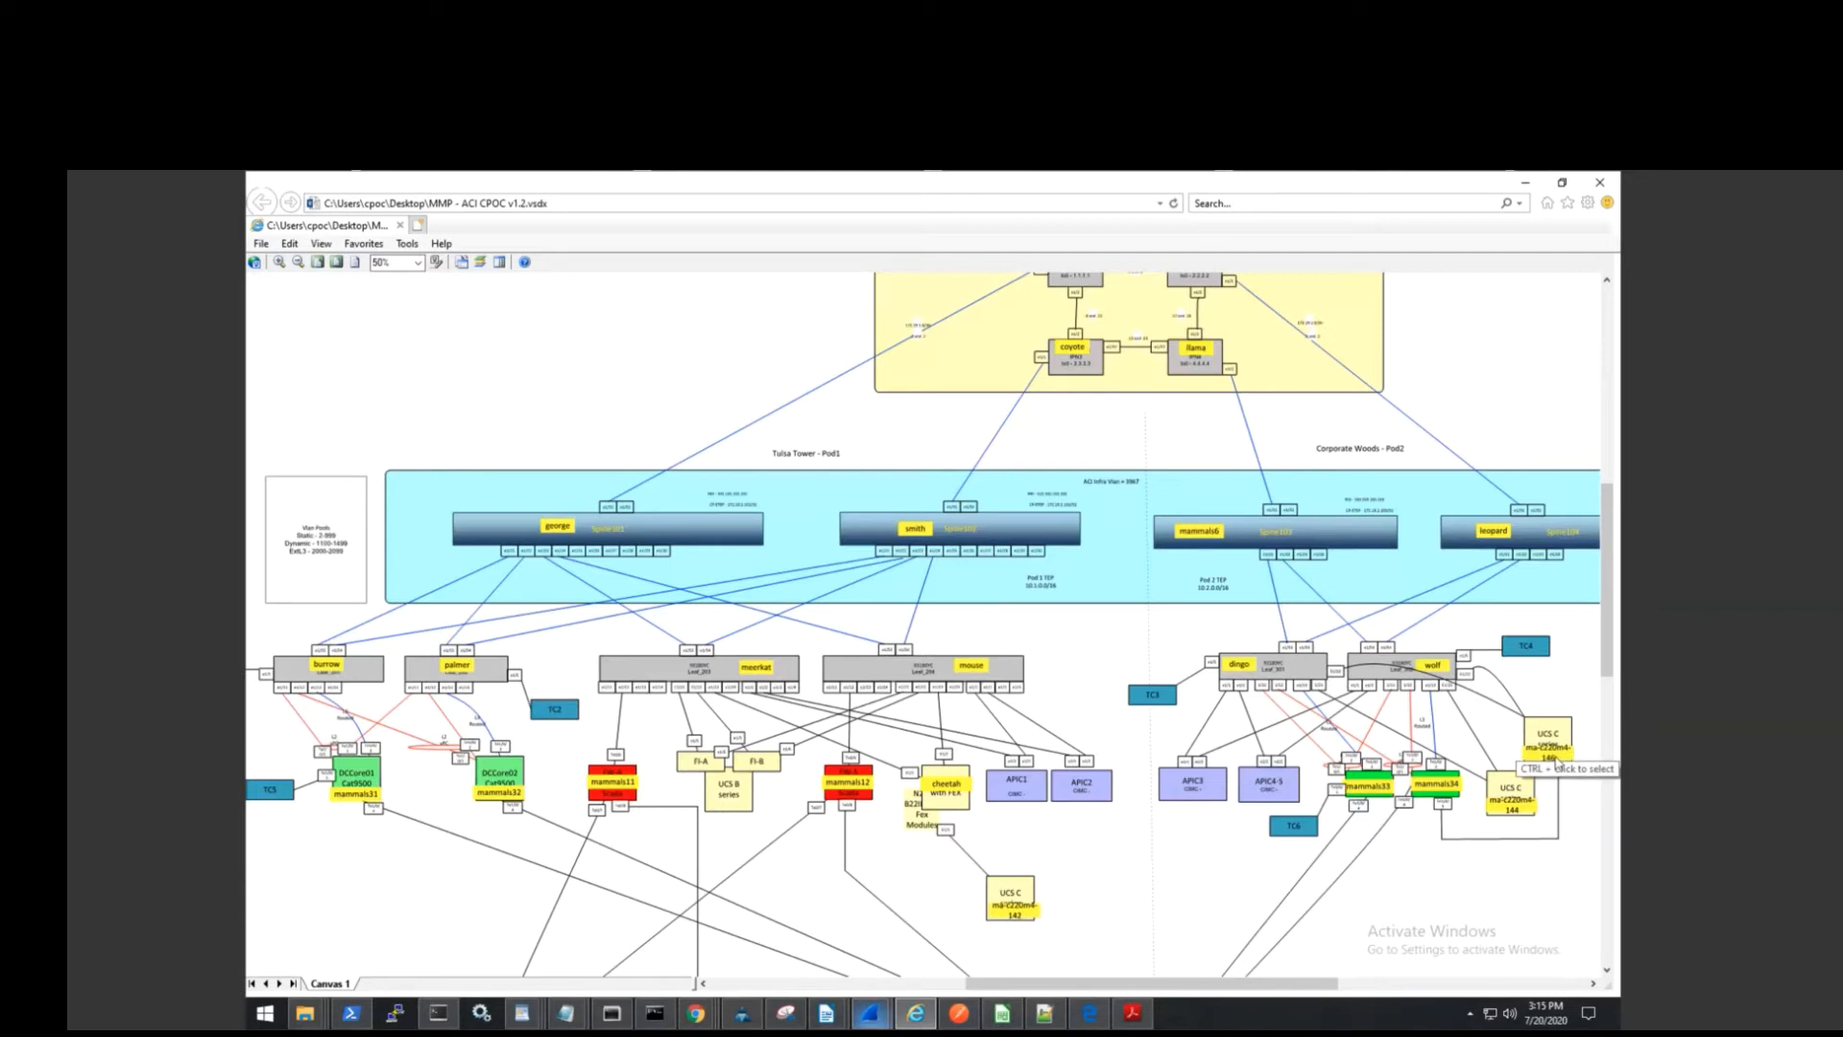
{"action": "left_click", "coordinate": [612, 1015]}
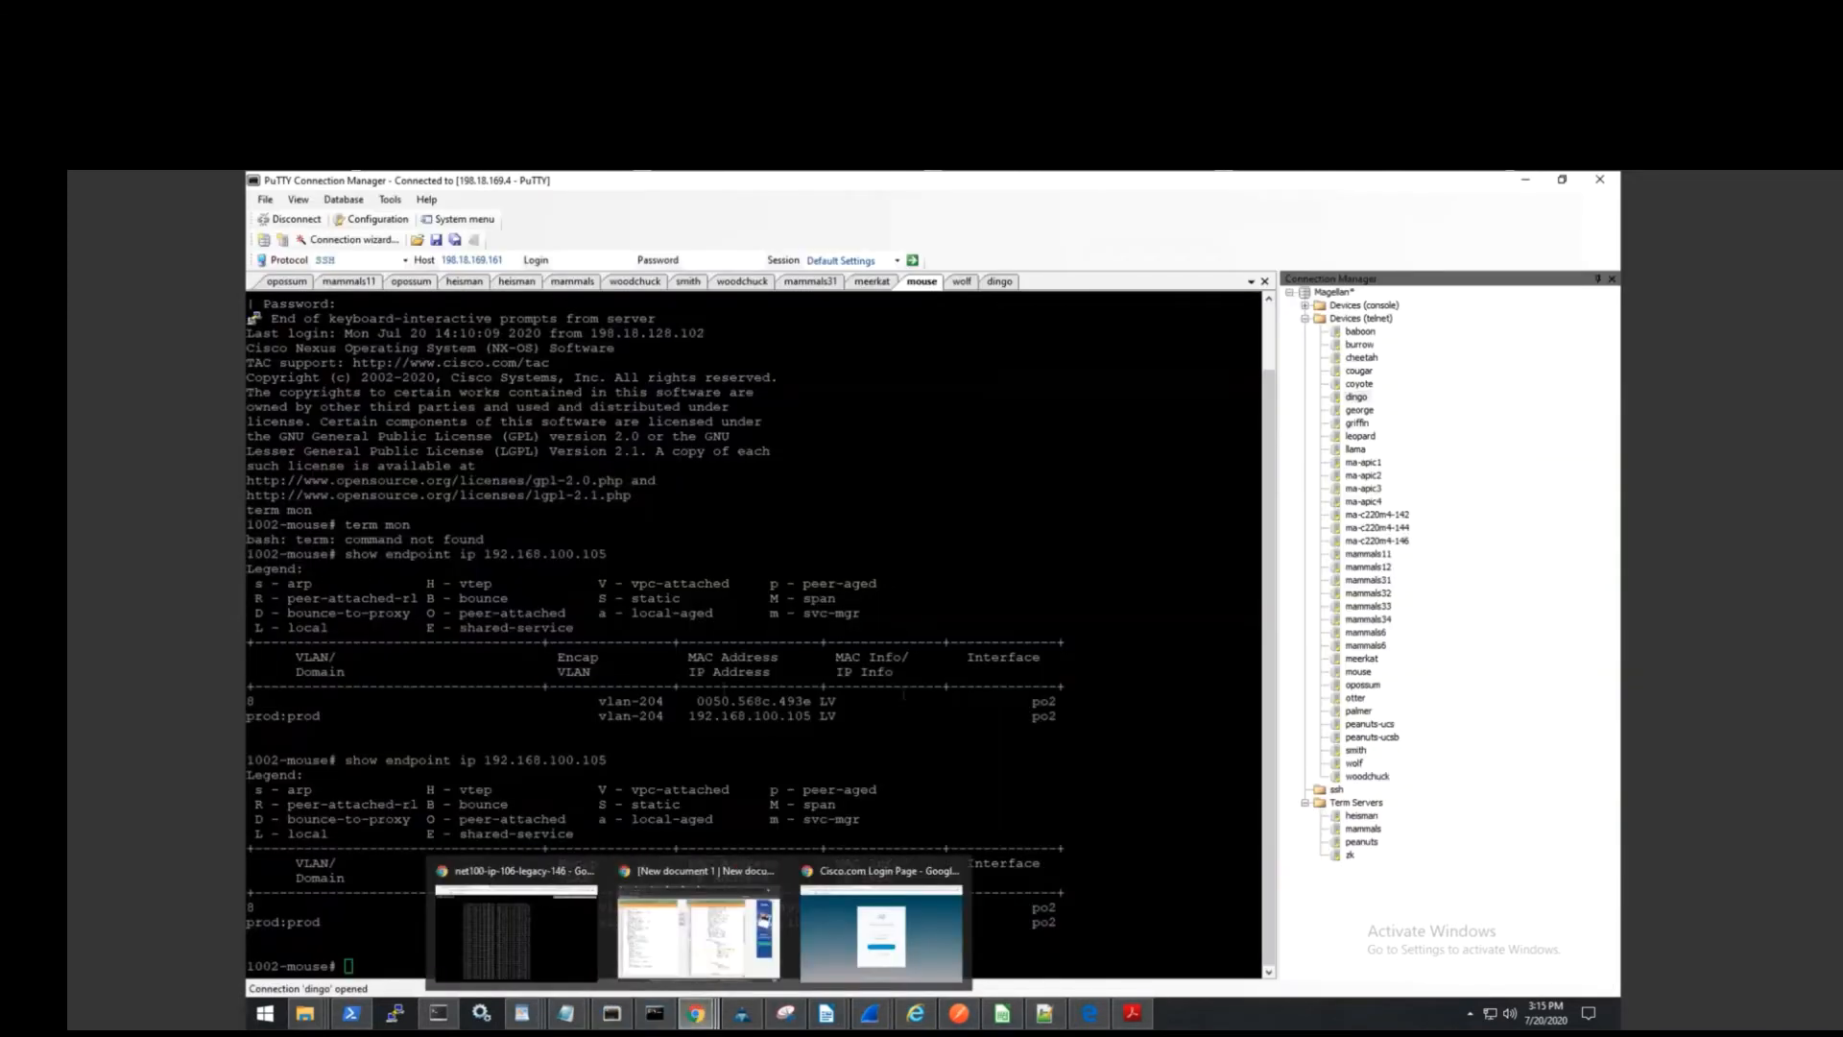
{"action": "left_click", "coordinate": [913, 522]}
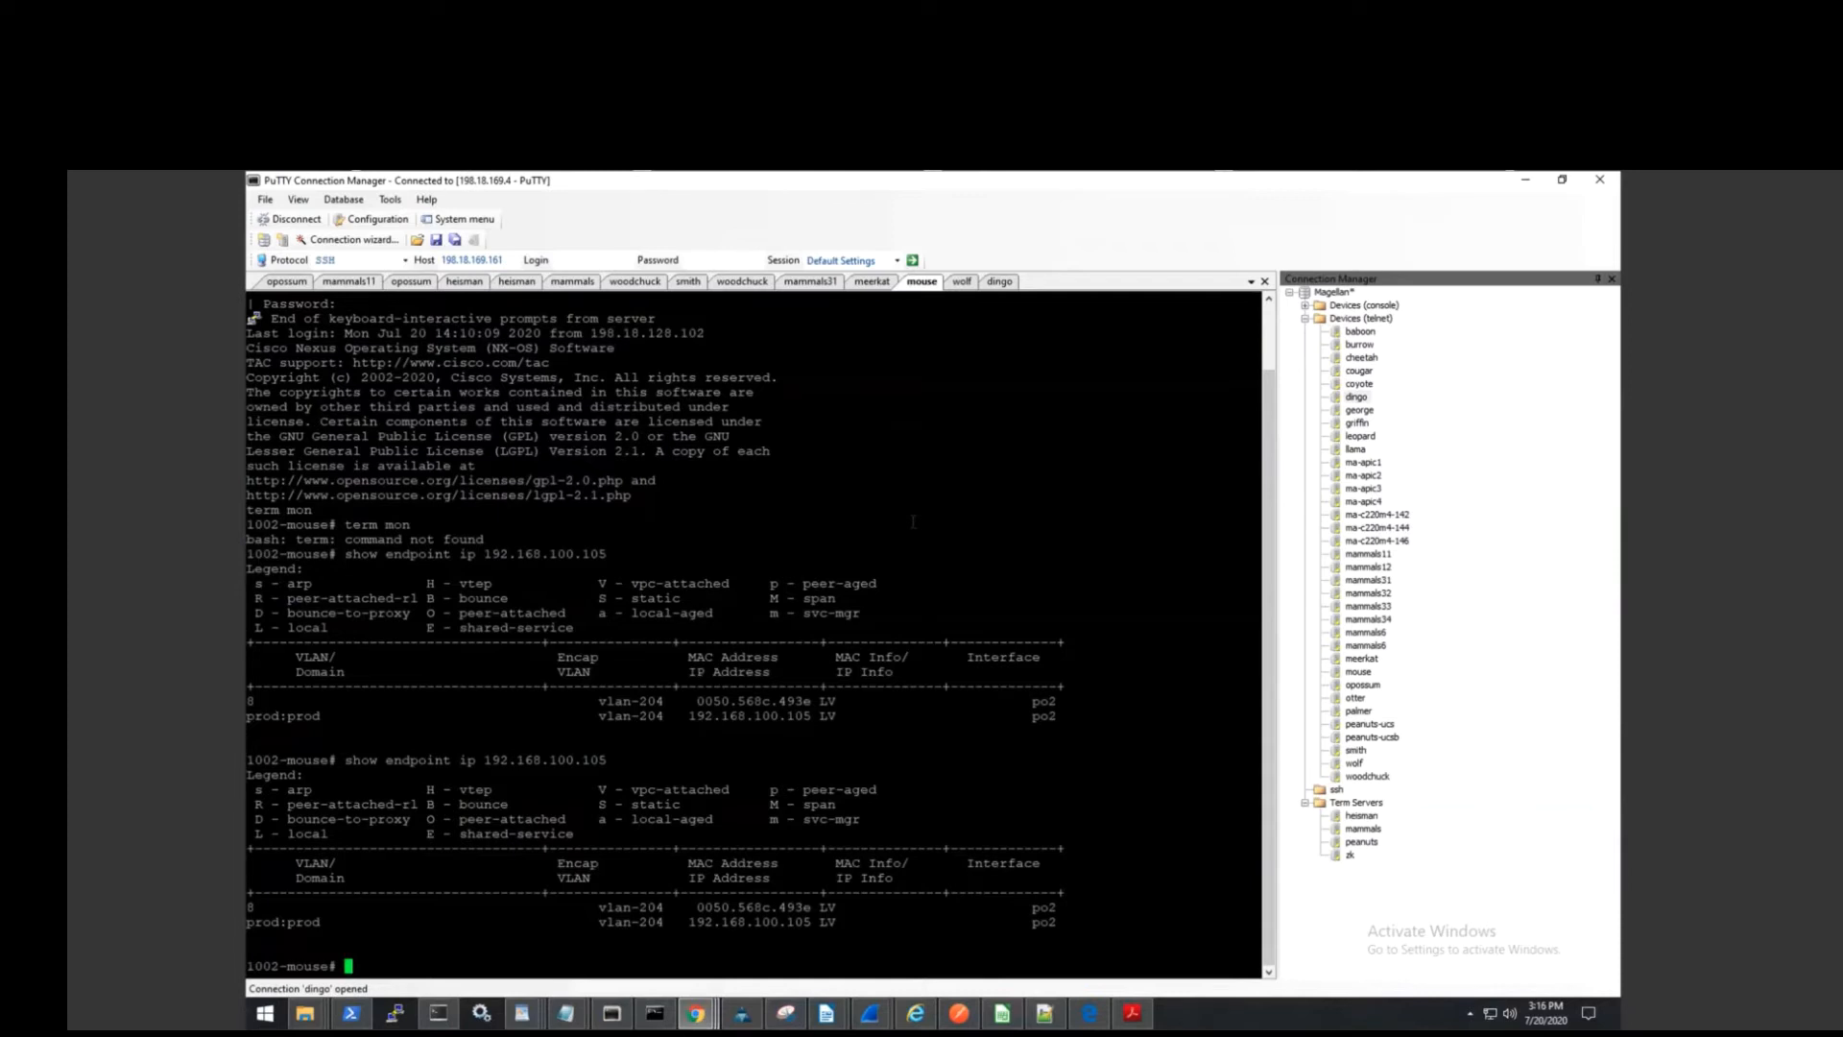
Rerun show endpoint ip 192.168.100.105 on leaf switches wolf and dingo.
{"action": "left_click", "coordinate": [963, 282]}
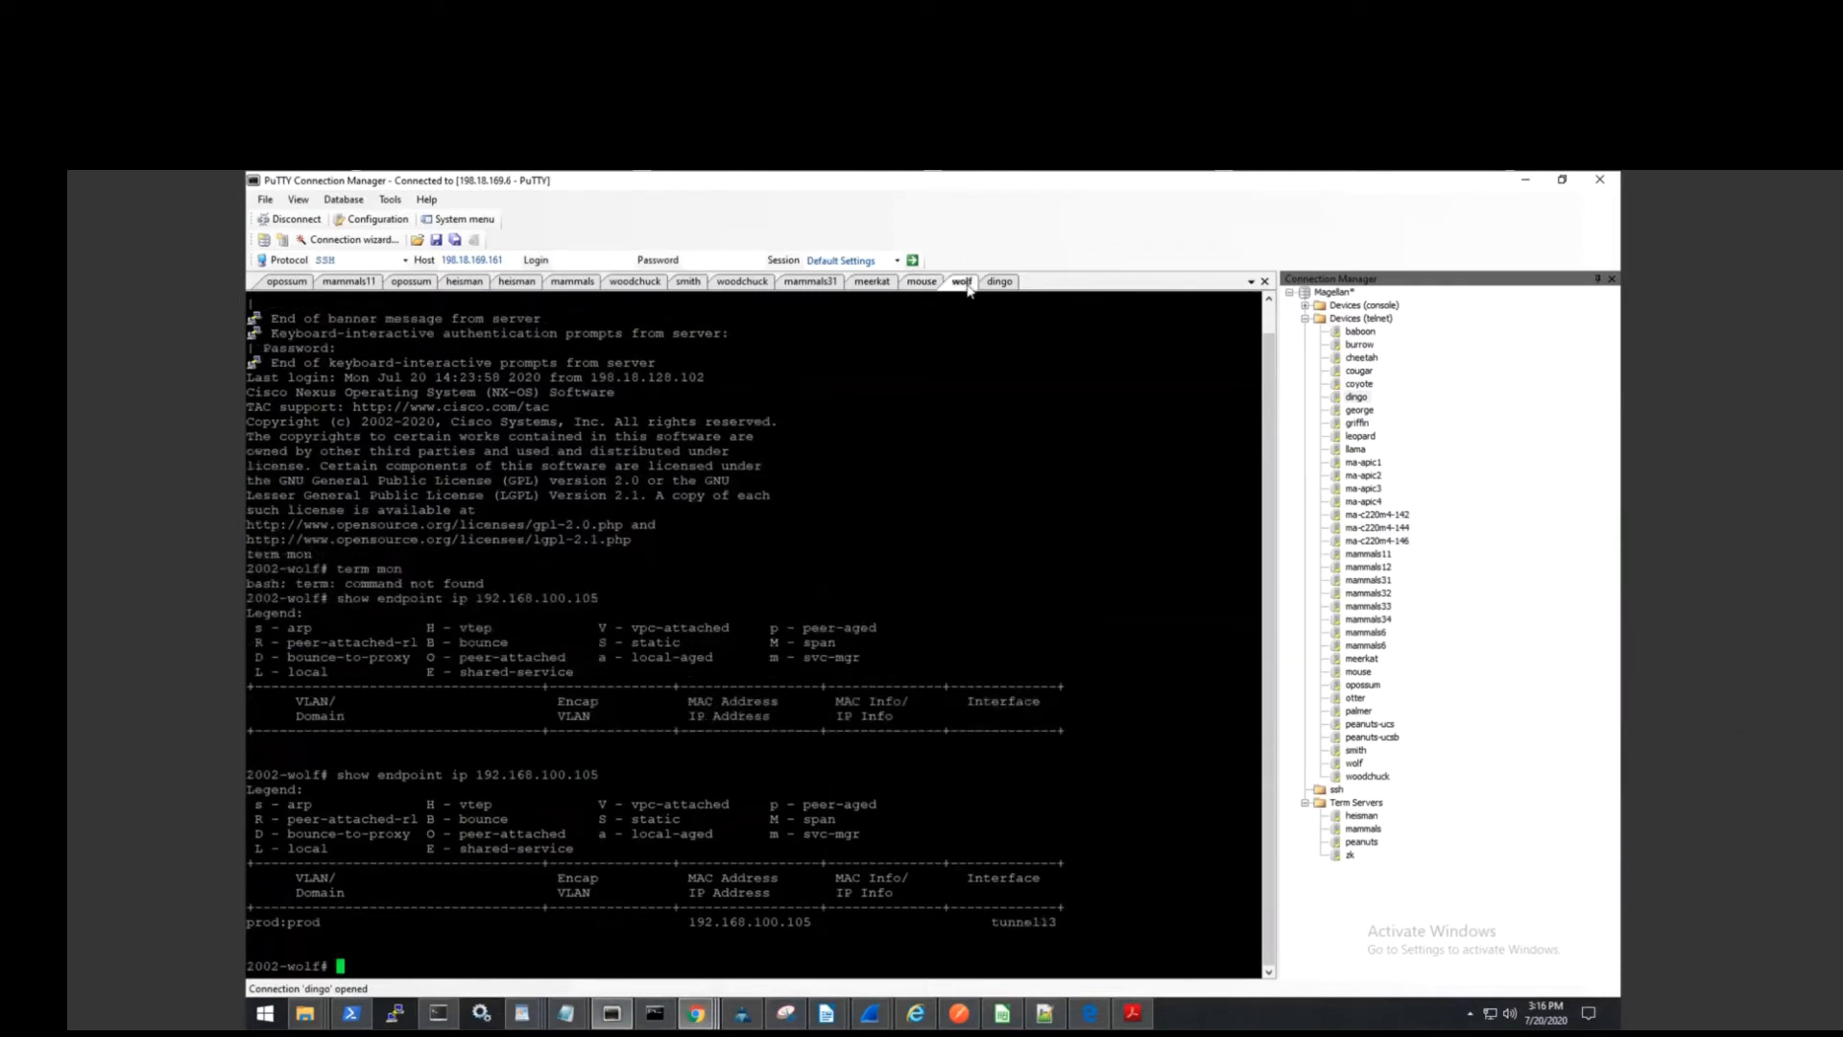
{"action": "key", "text": "Up"}
{"action": "key", "text": "Return"}
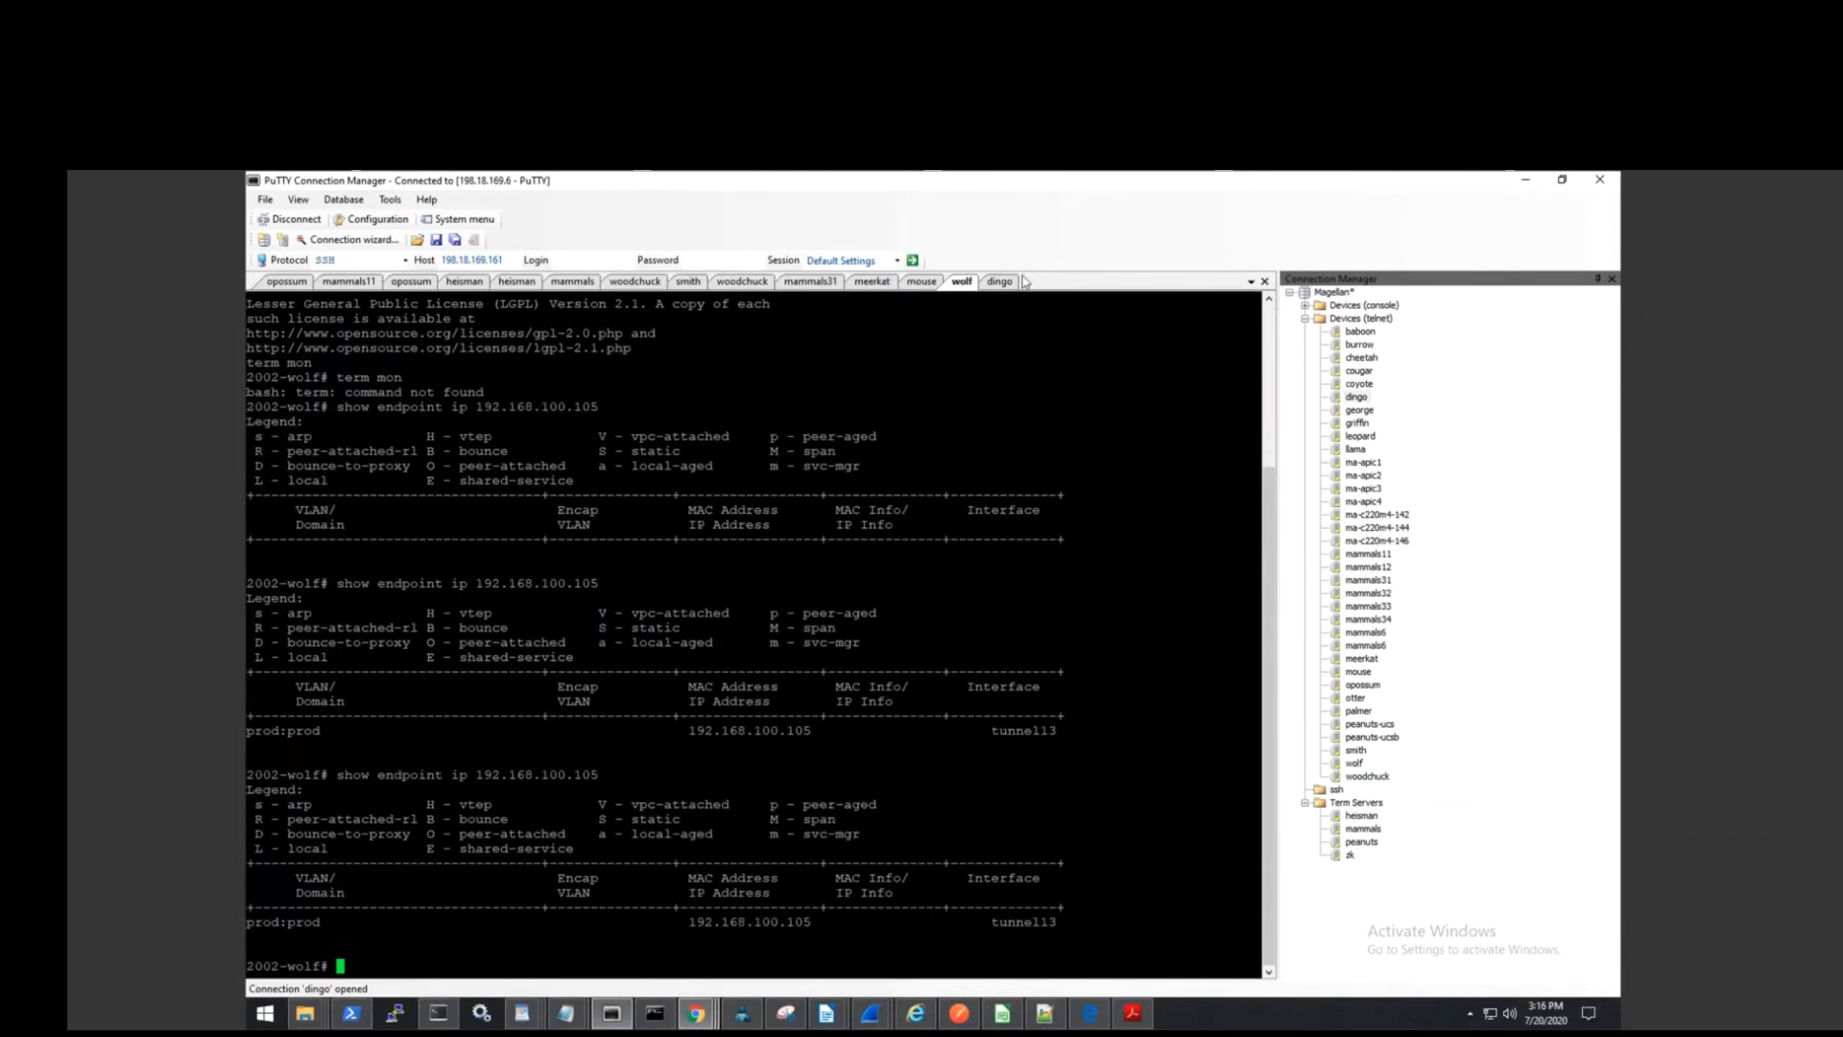
{"action": "left_click", "coordinate": [1001, 281]}
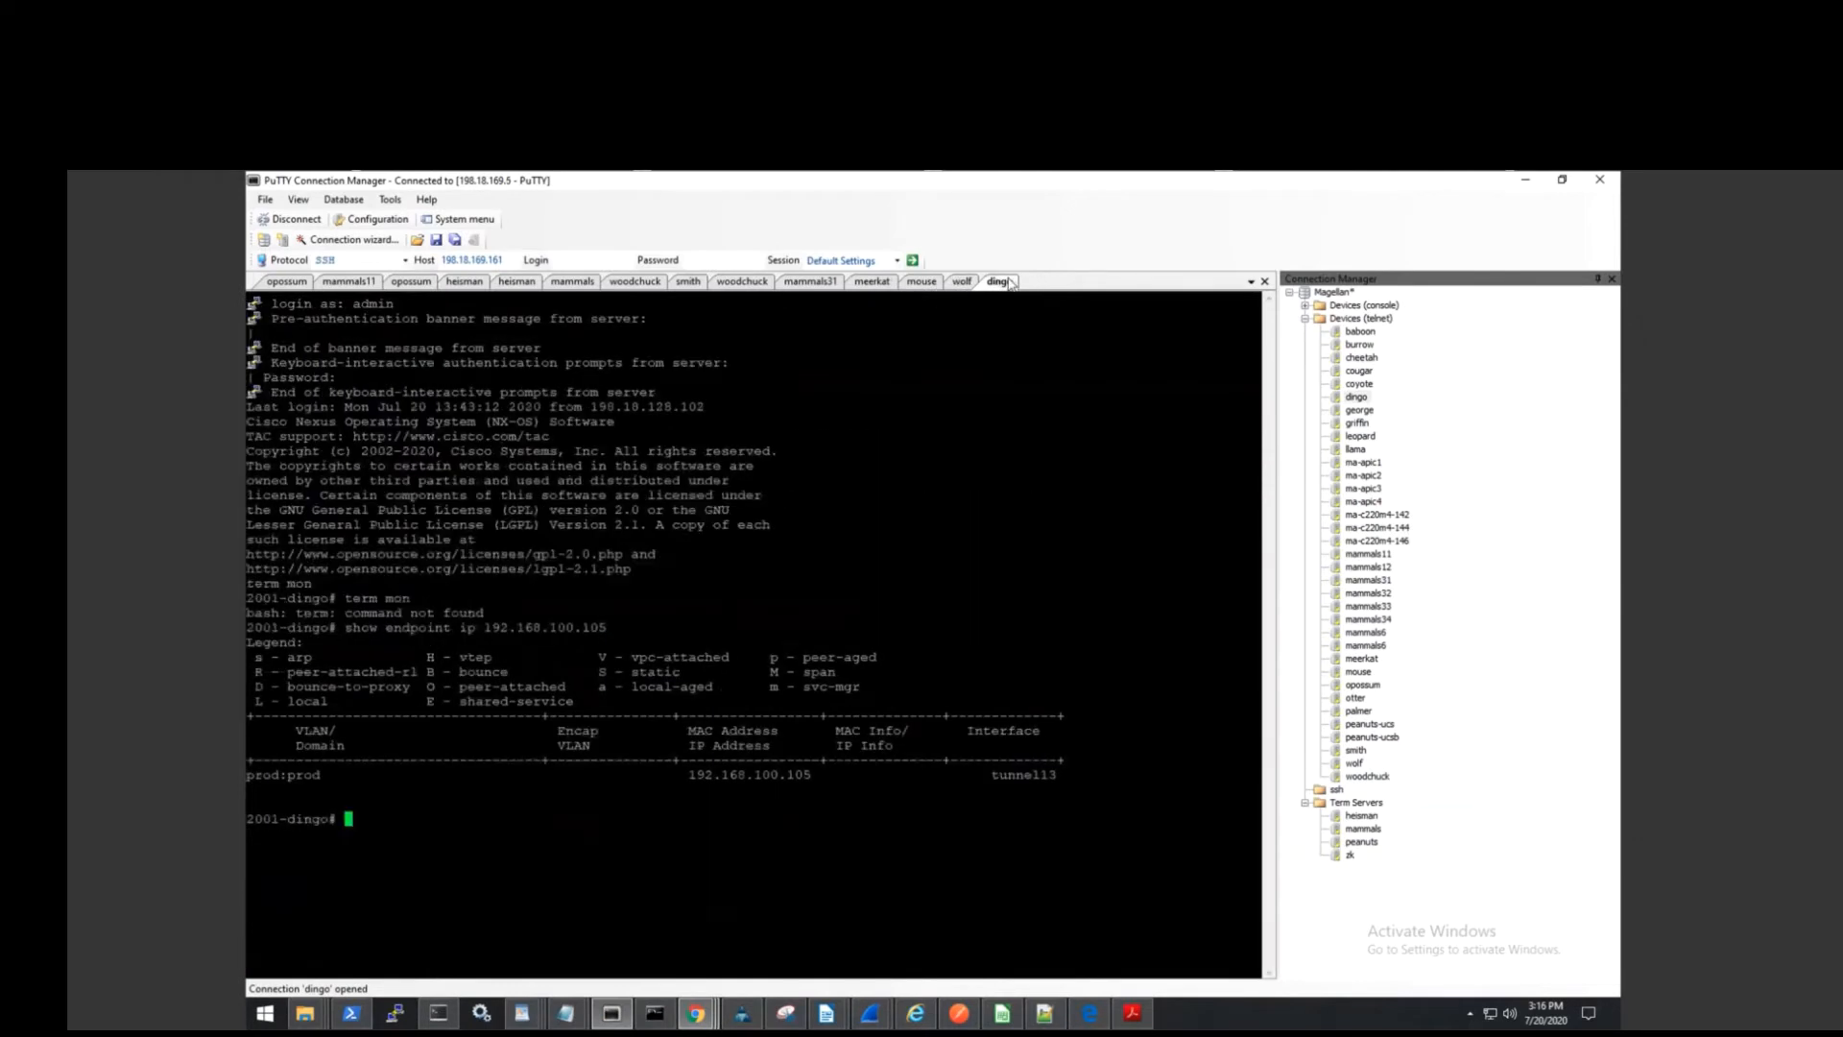
{"action": "key", "text": "Up"}
{"action": "key", "text": "Return"}
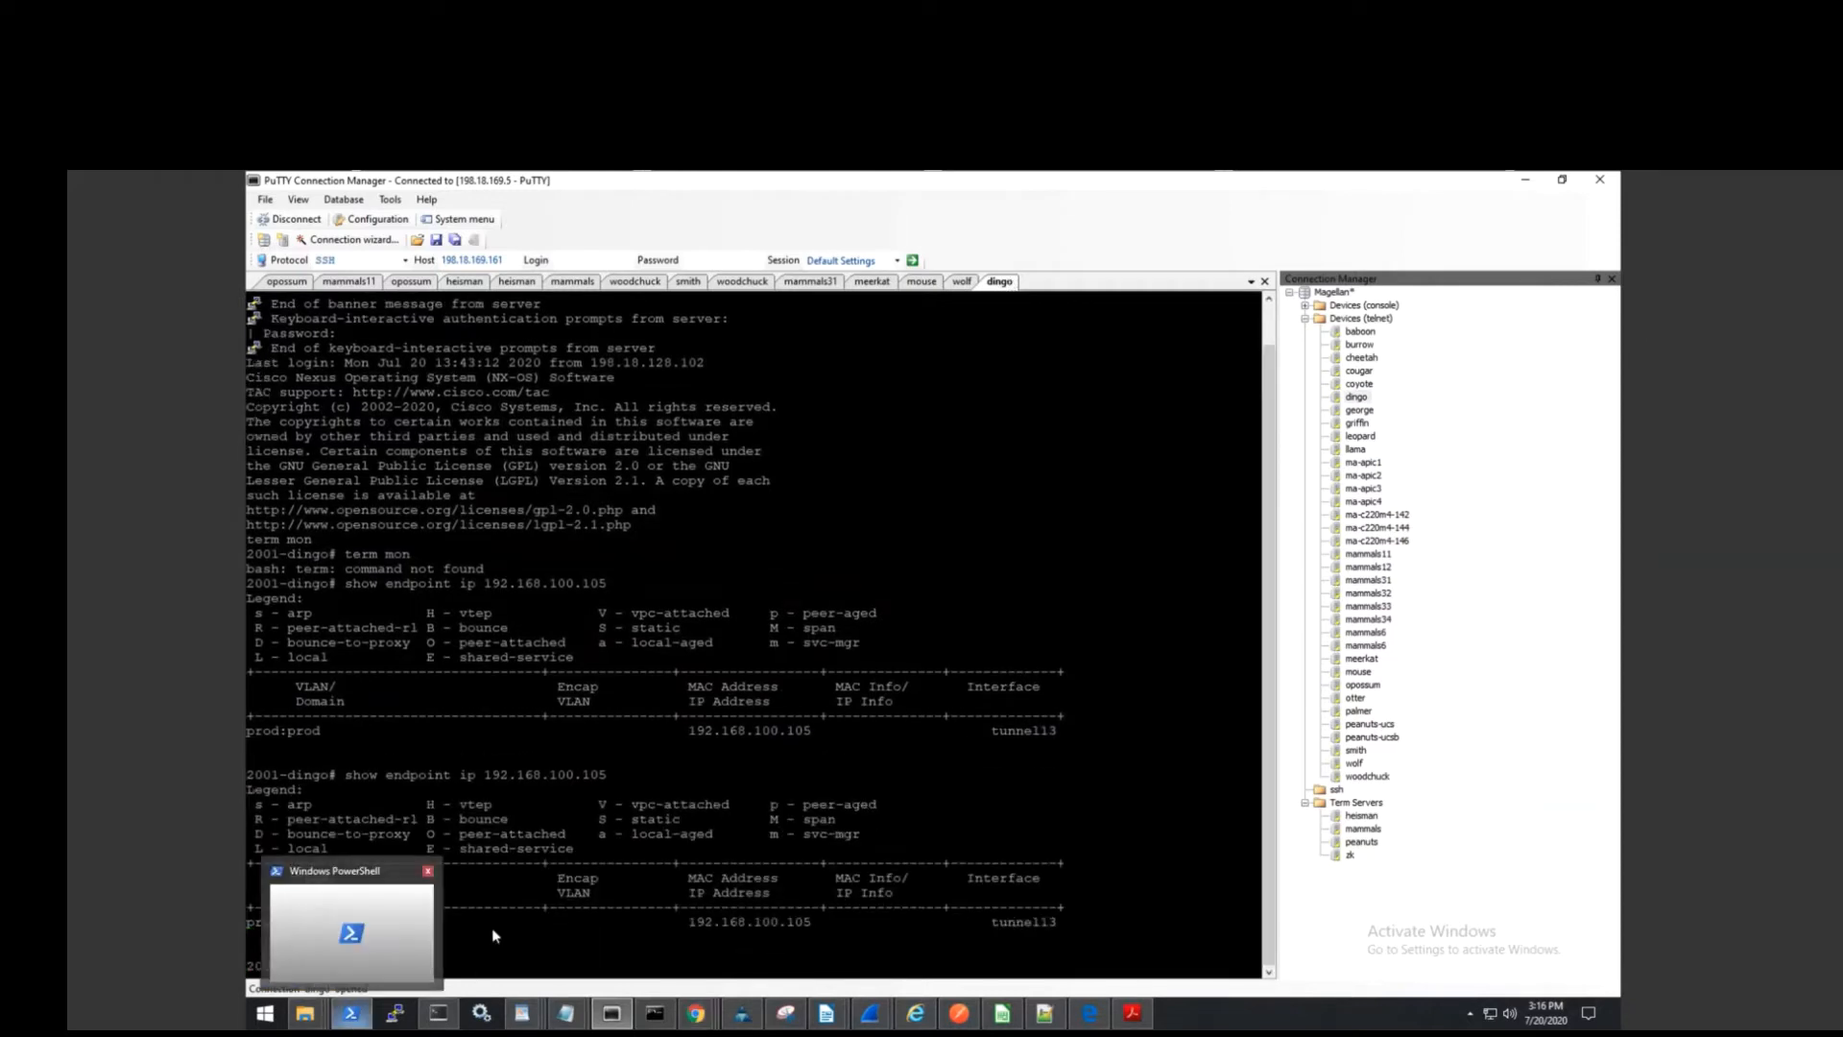
Switch to APIC in Chrome and display the operational client end-points of net100-epg under prod-ap in tenant prod.
{"action": "mouse_move", "coordinate": [741, 1018]}
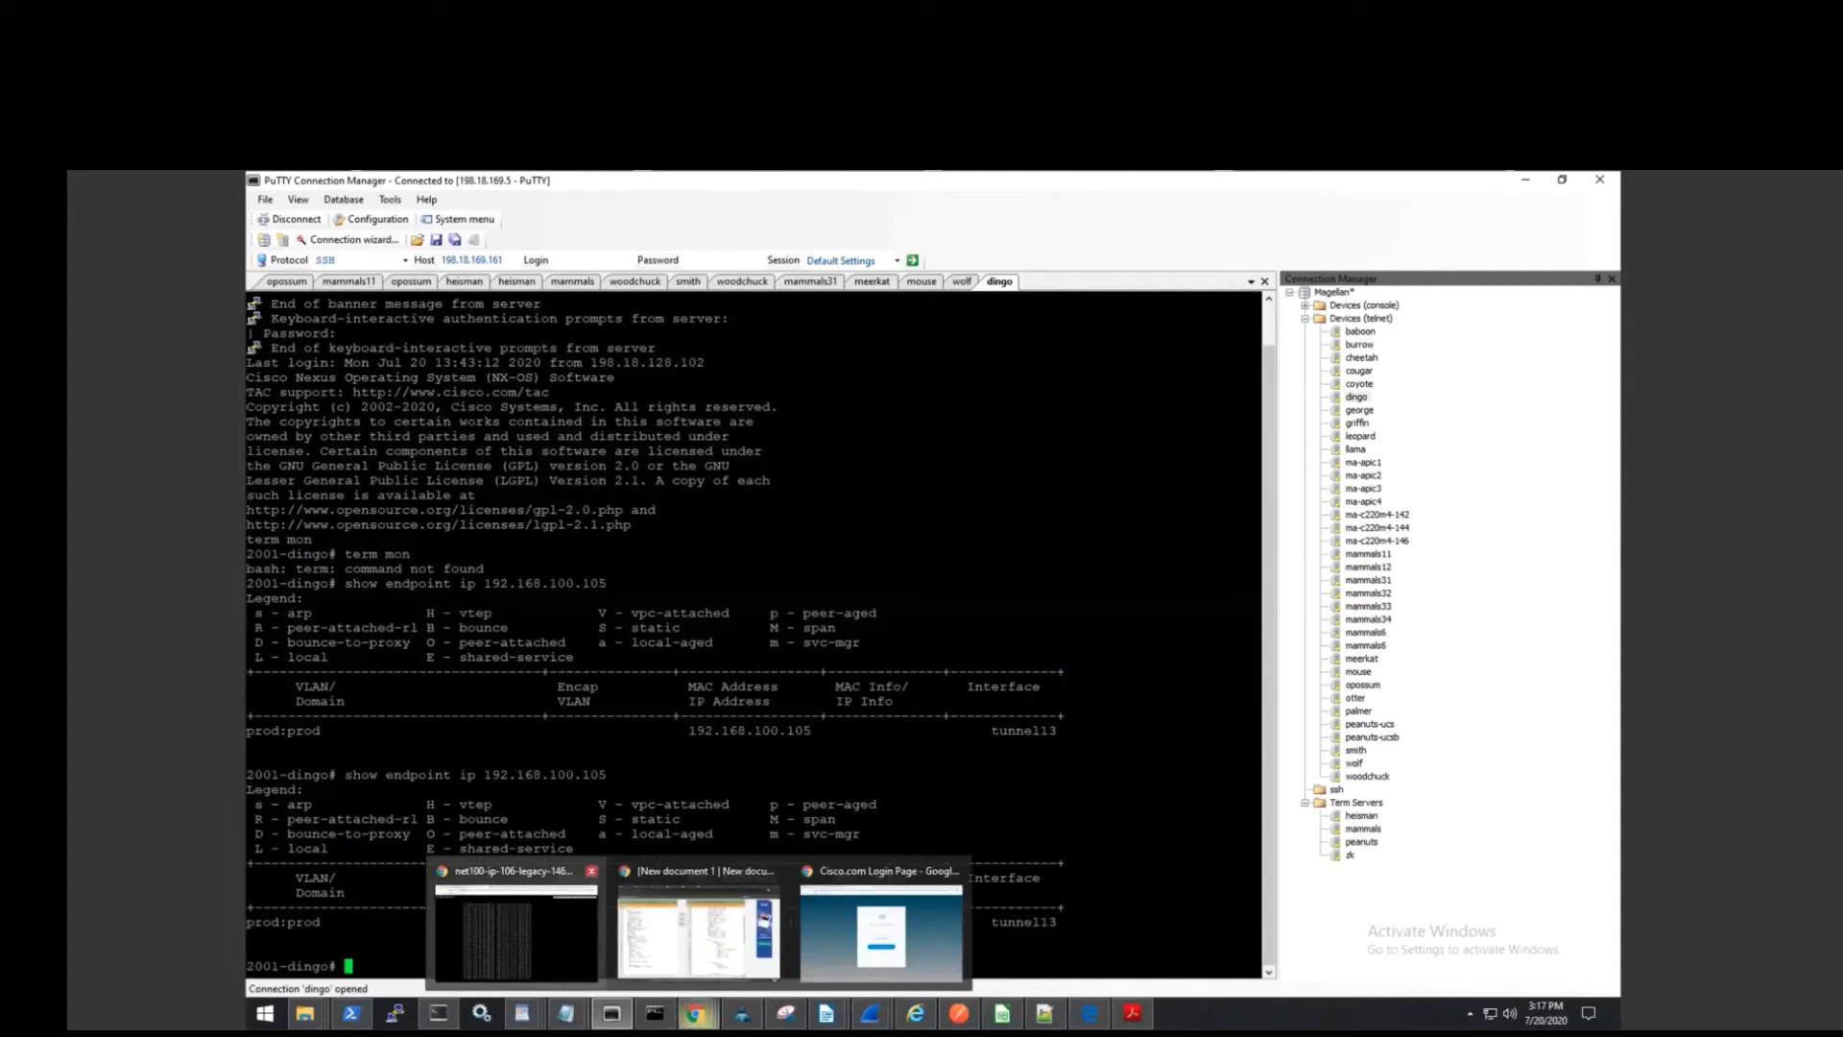
{"action": "left_click", "coordinate": [516, 927]}
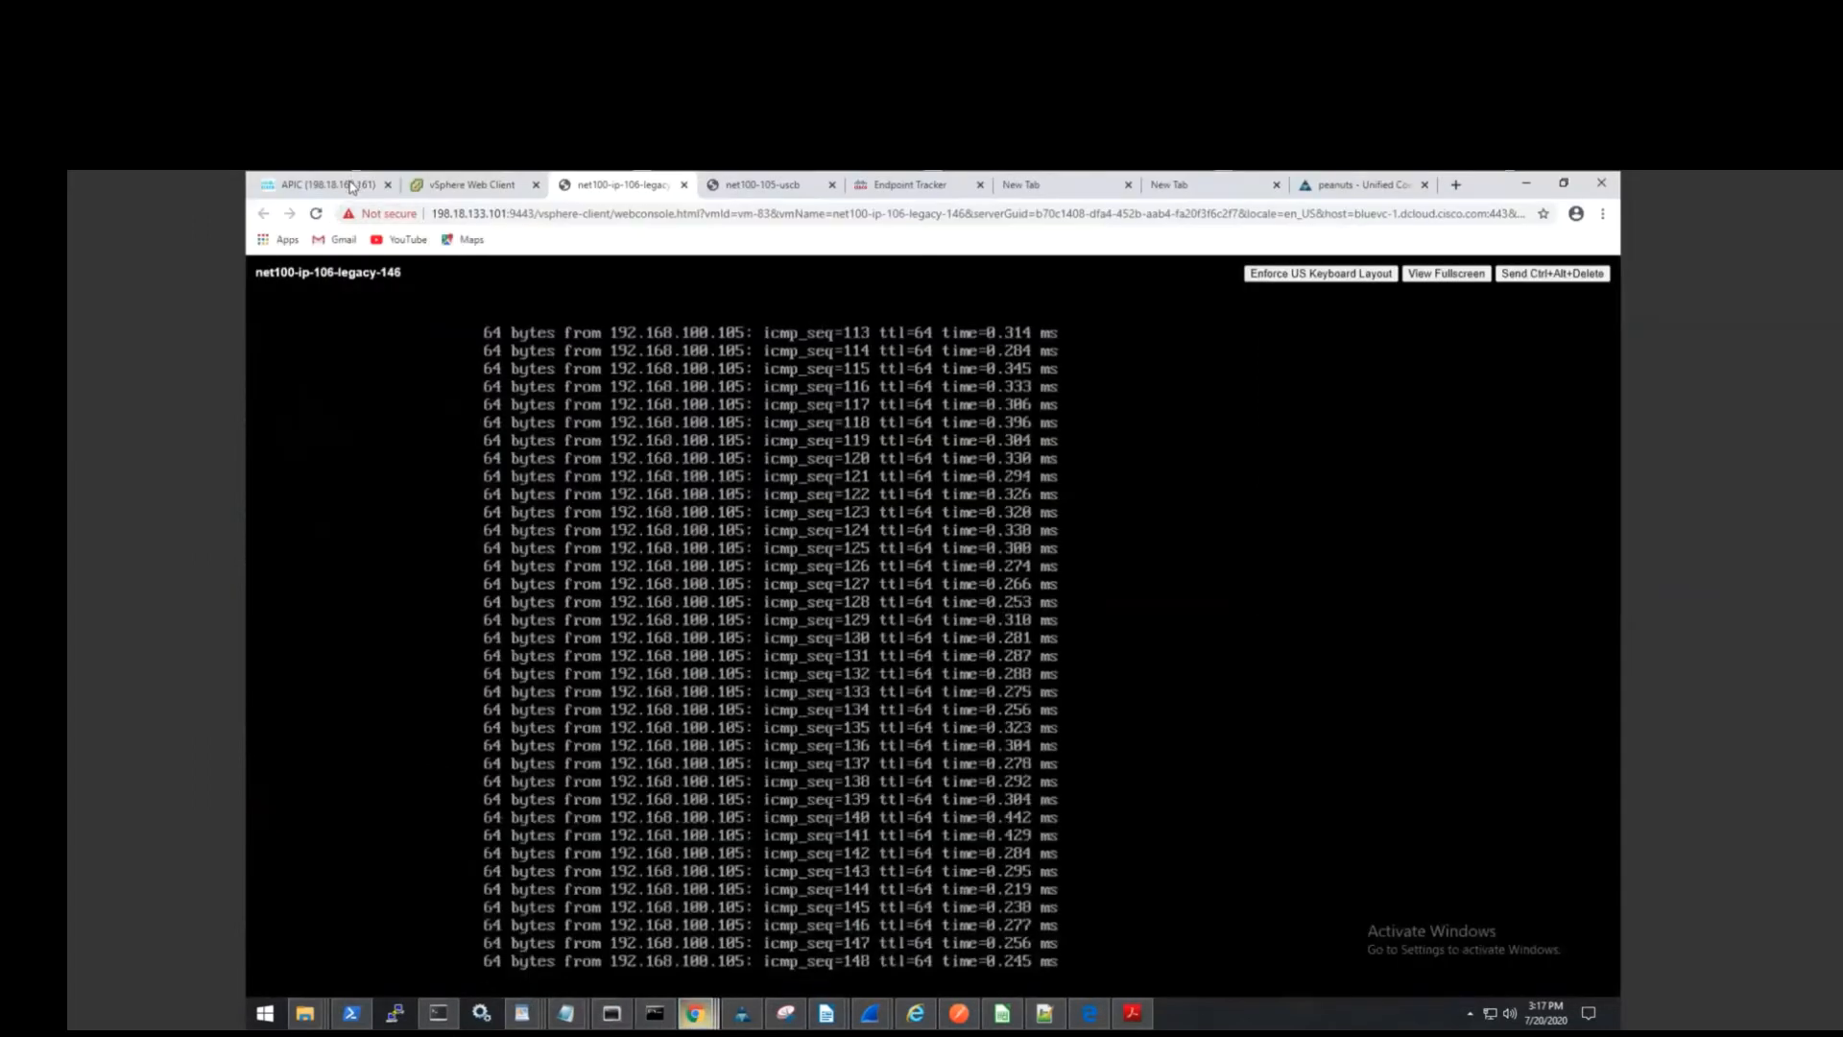
{"action": "left_click", "coordinate": [351, 186]}
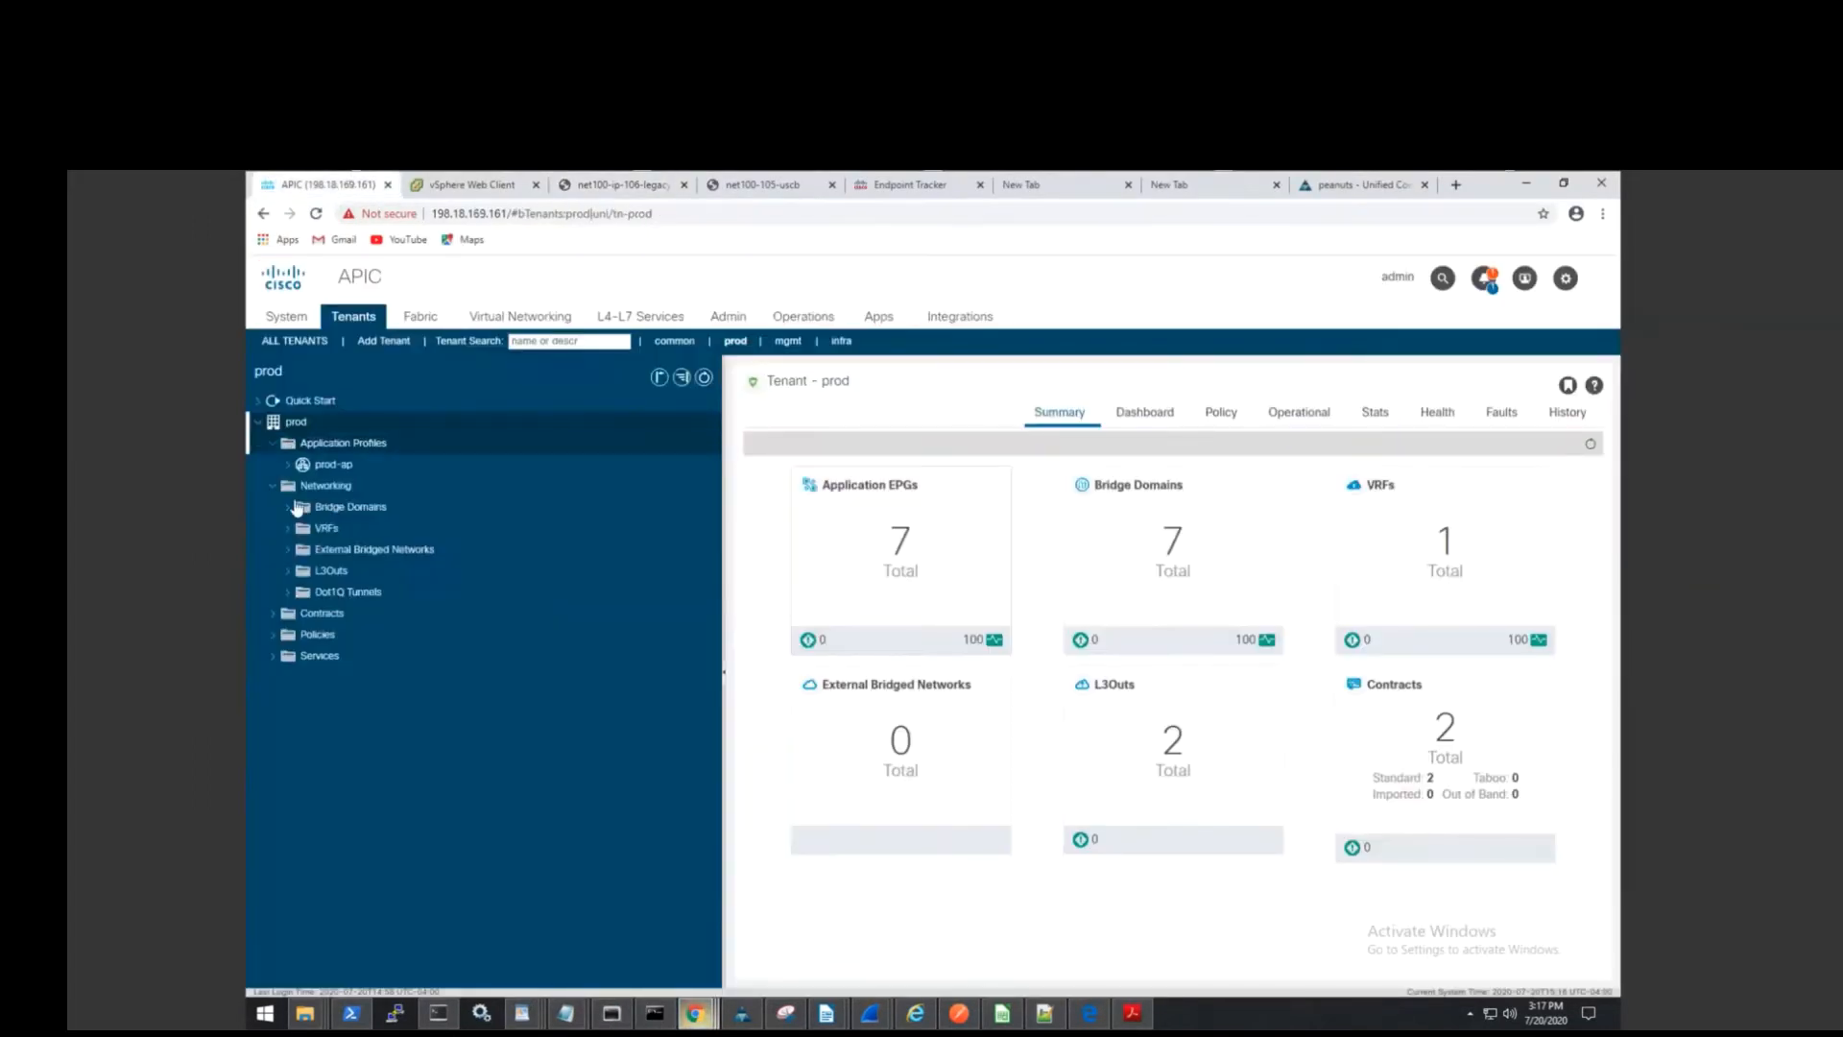
{"action": "left_click", "coordinate": [278, 468]}
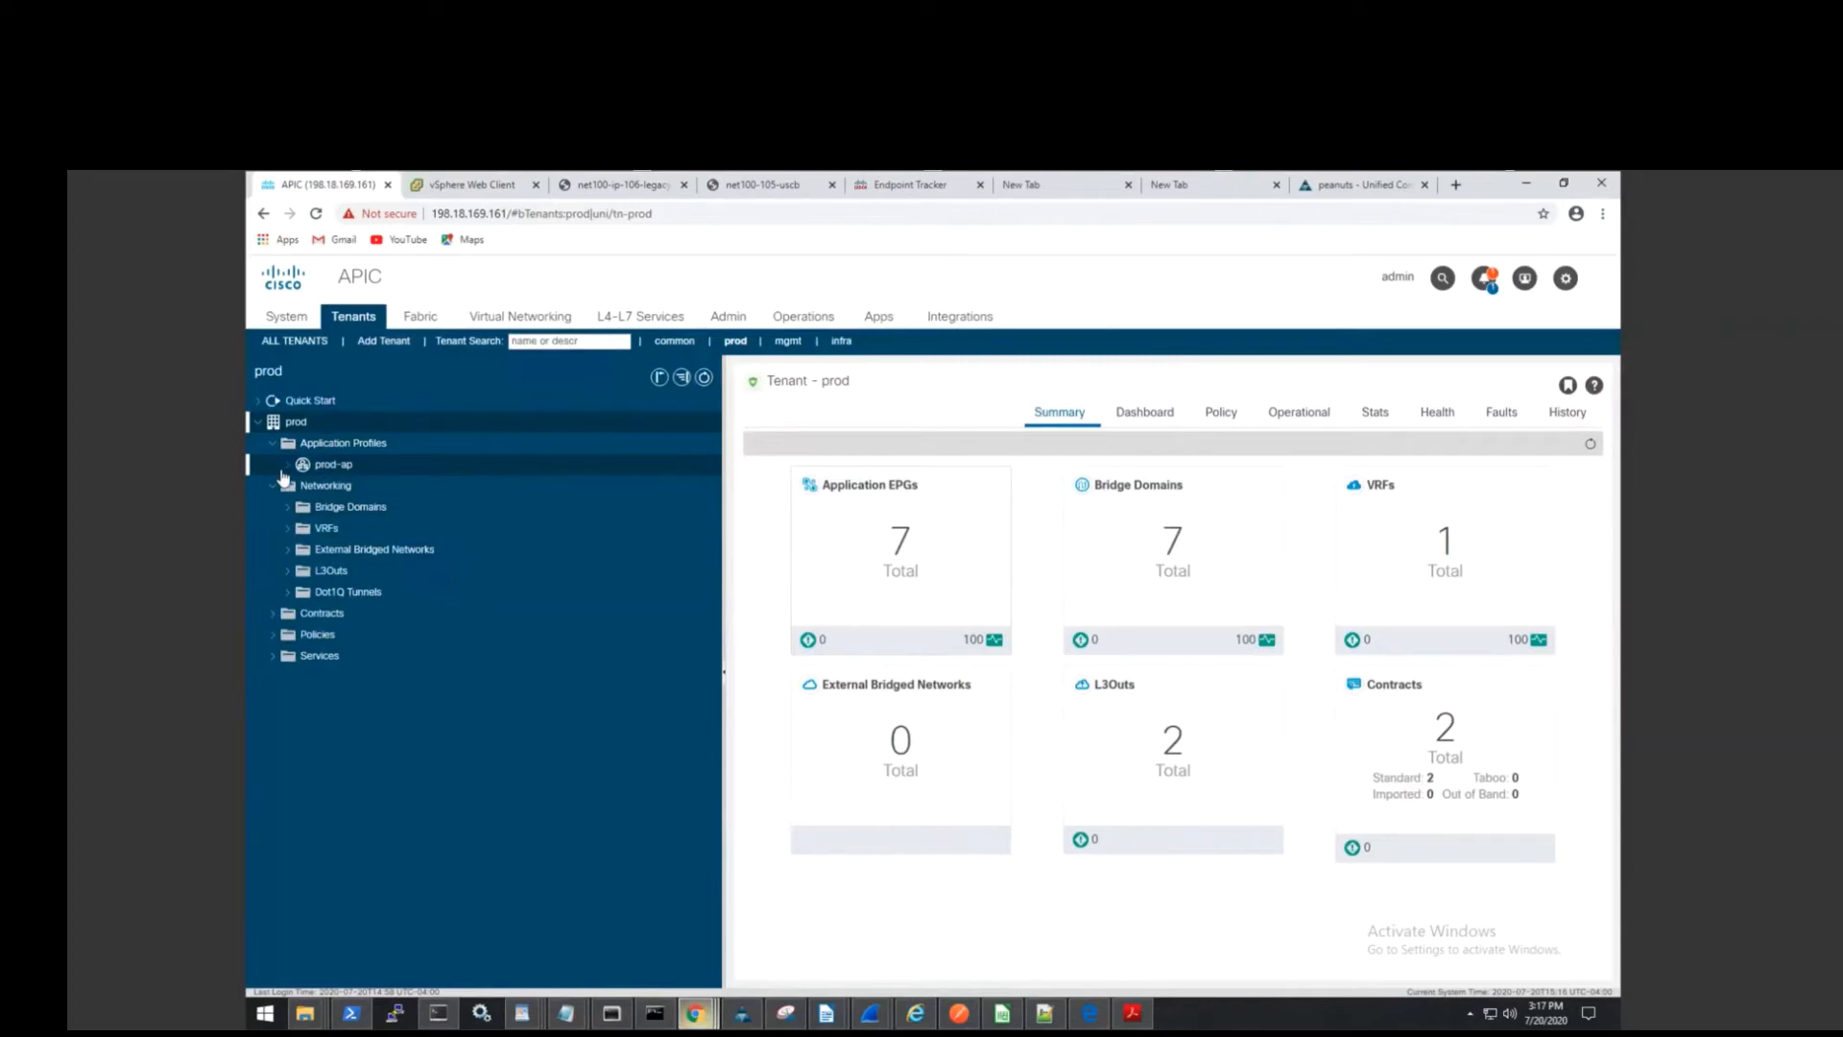
{"action": "left_click", "coordinate": [286, 465]}
{"action": "left_click", "coordinate": [304, 488]}
{"action": "left_click", "coordinate": [303, 487]}
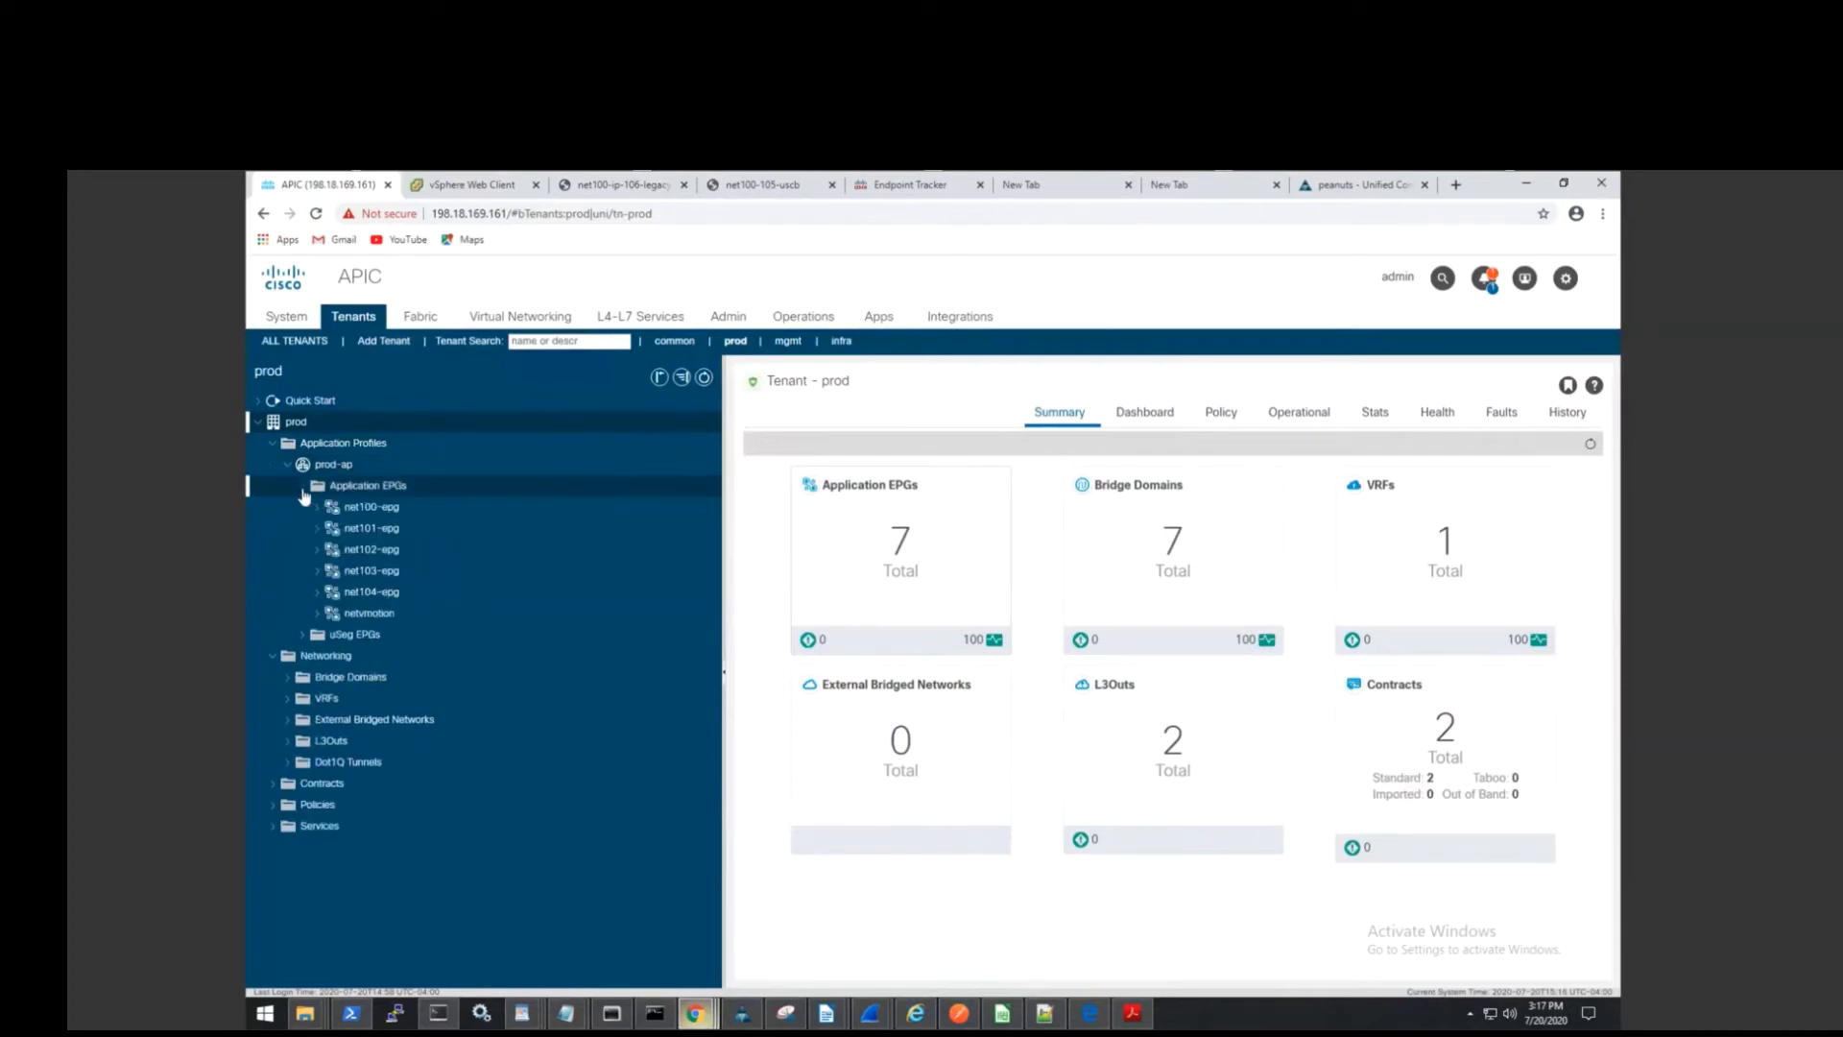
{"action": "left_click", "coordinate": [361, 509]}
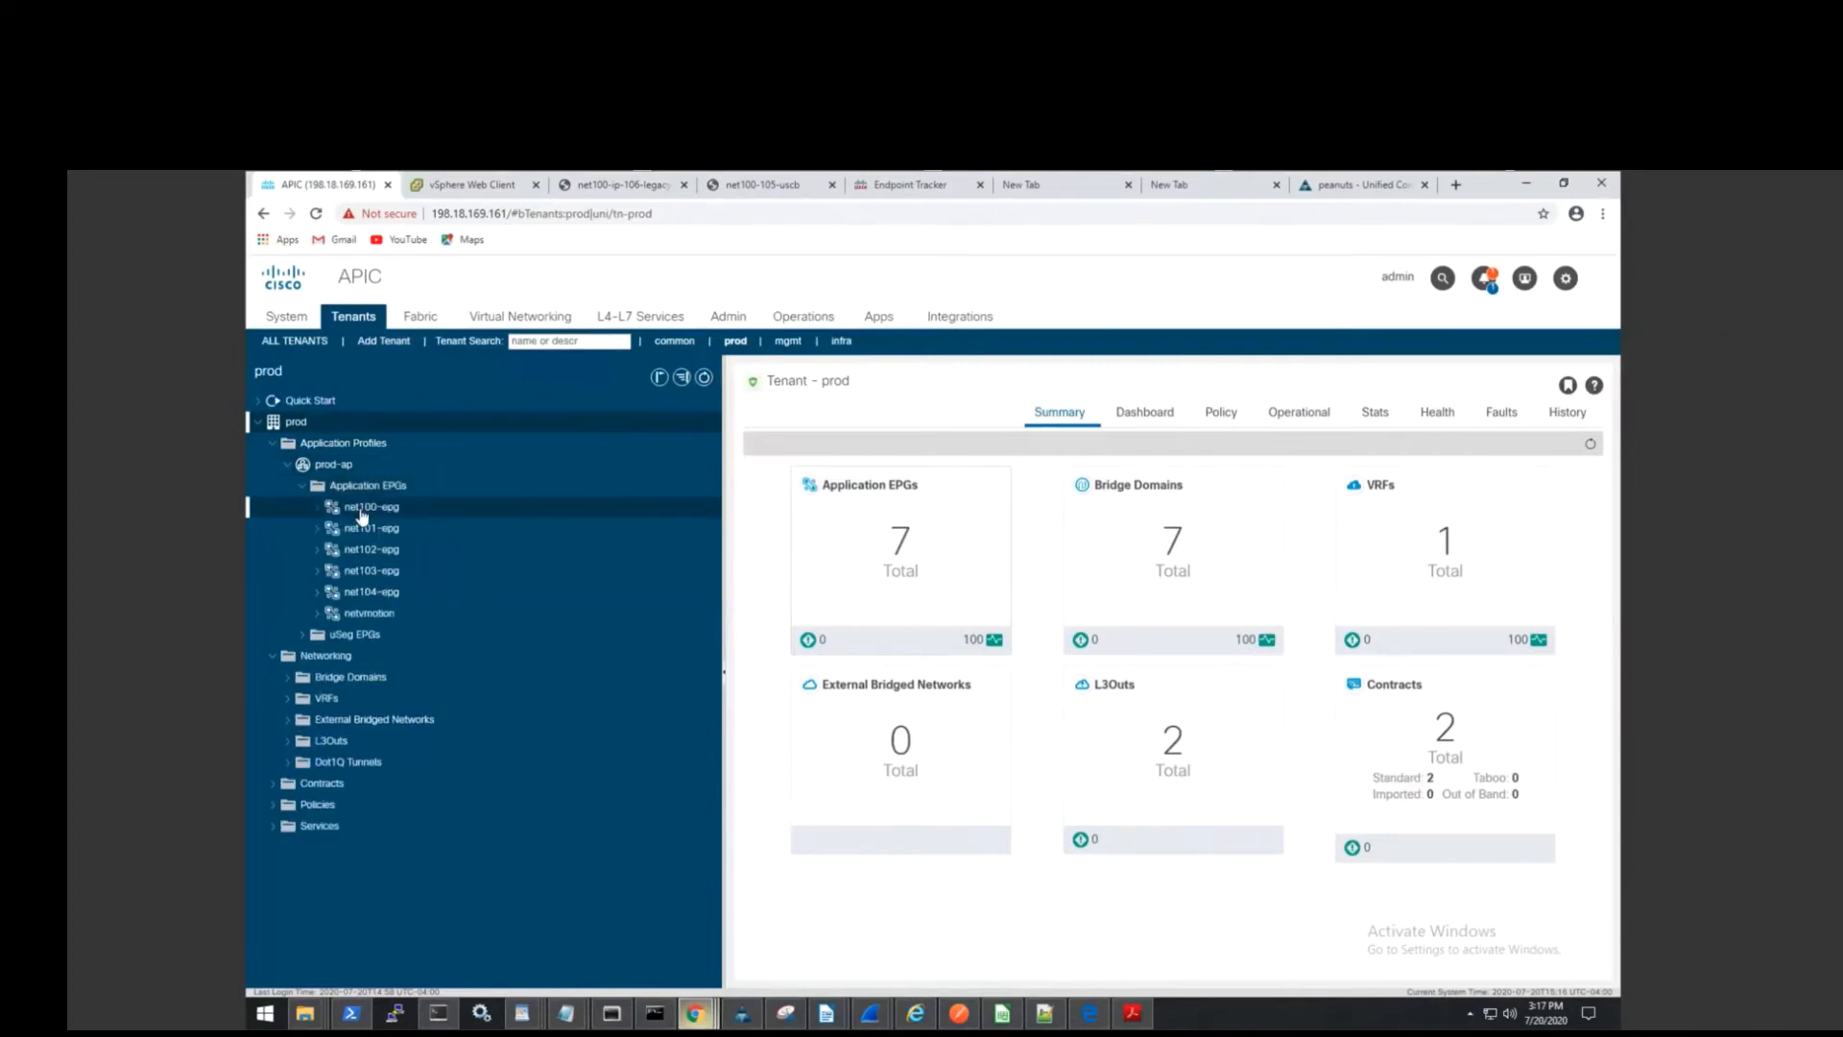
{"action": "left_click", "coordinate": [1301, 423]}
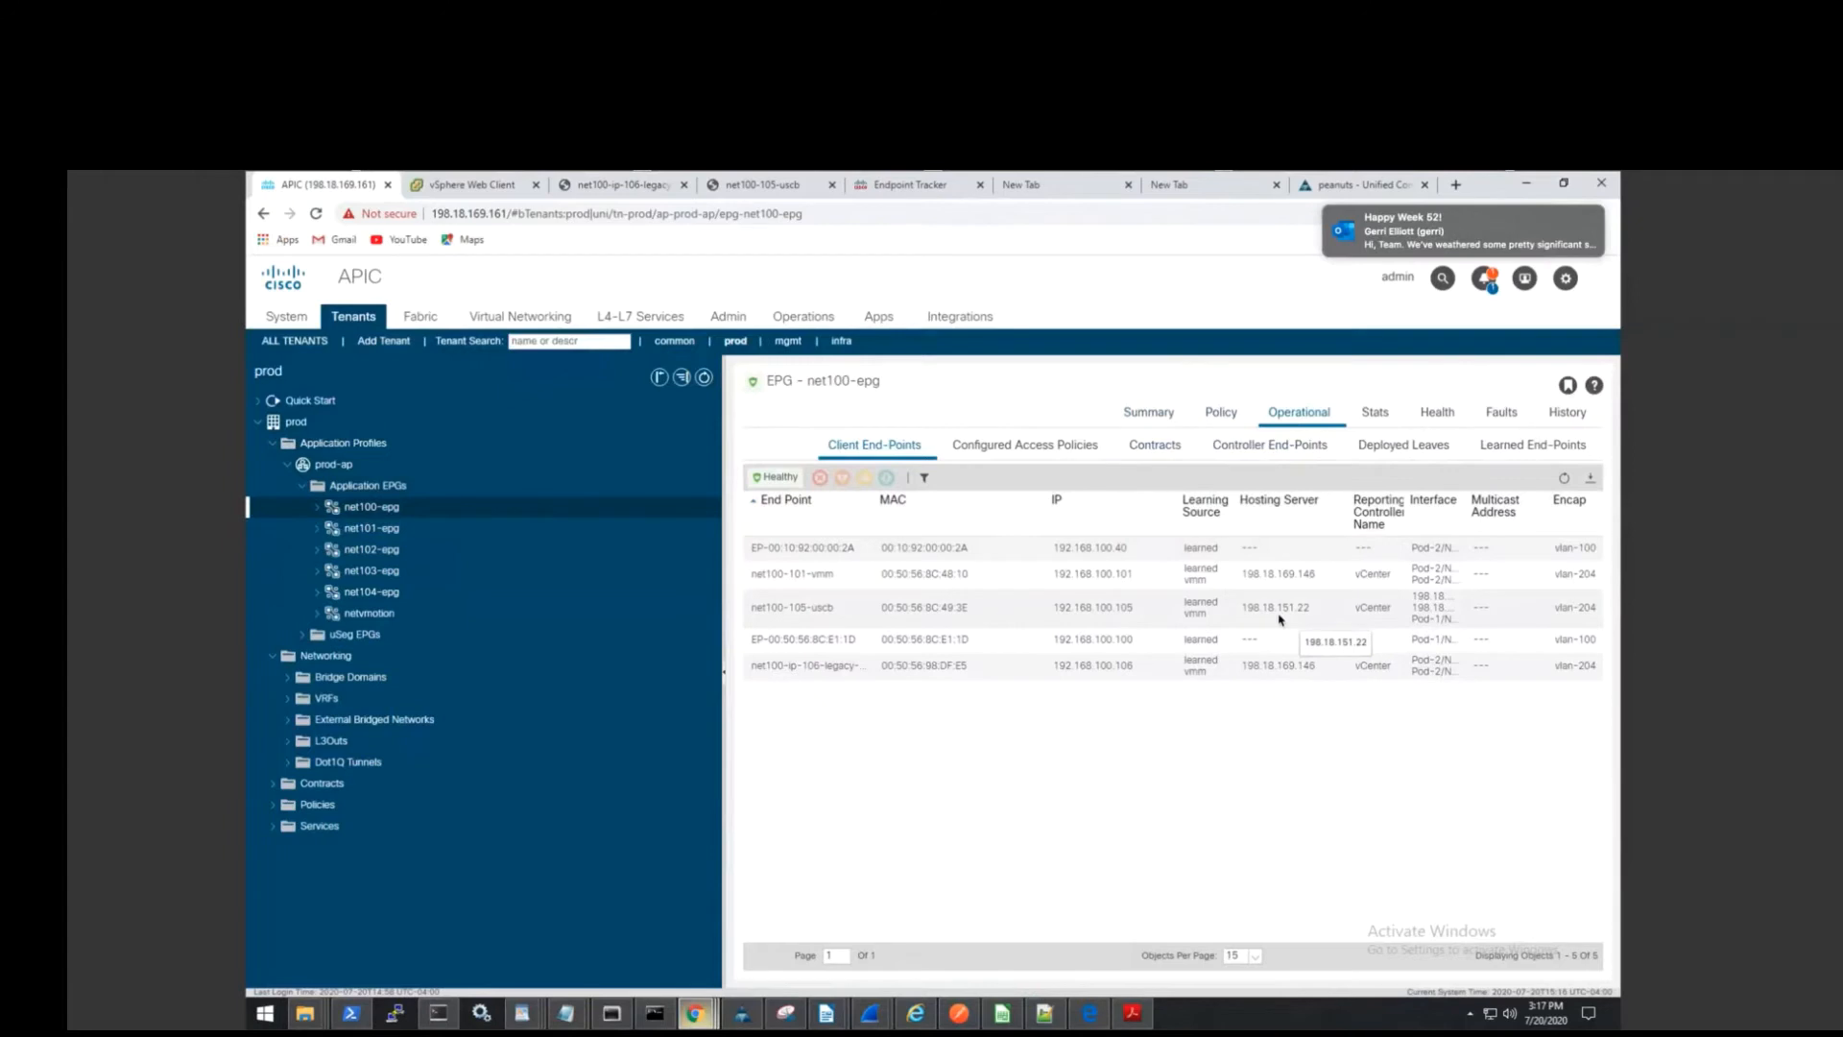
Switch to the vSphere Web Client and list the virtual machines on host 198.18.151.22.
{"action": "left_click", "coordinate": [476, 187]}
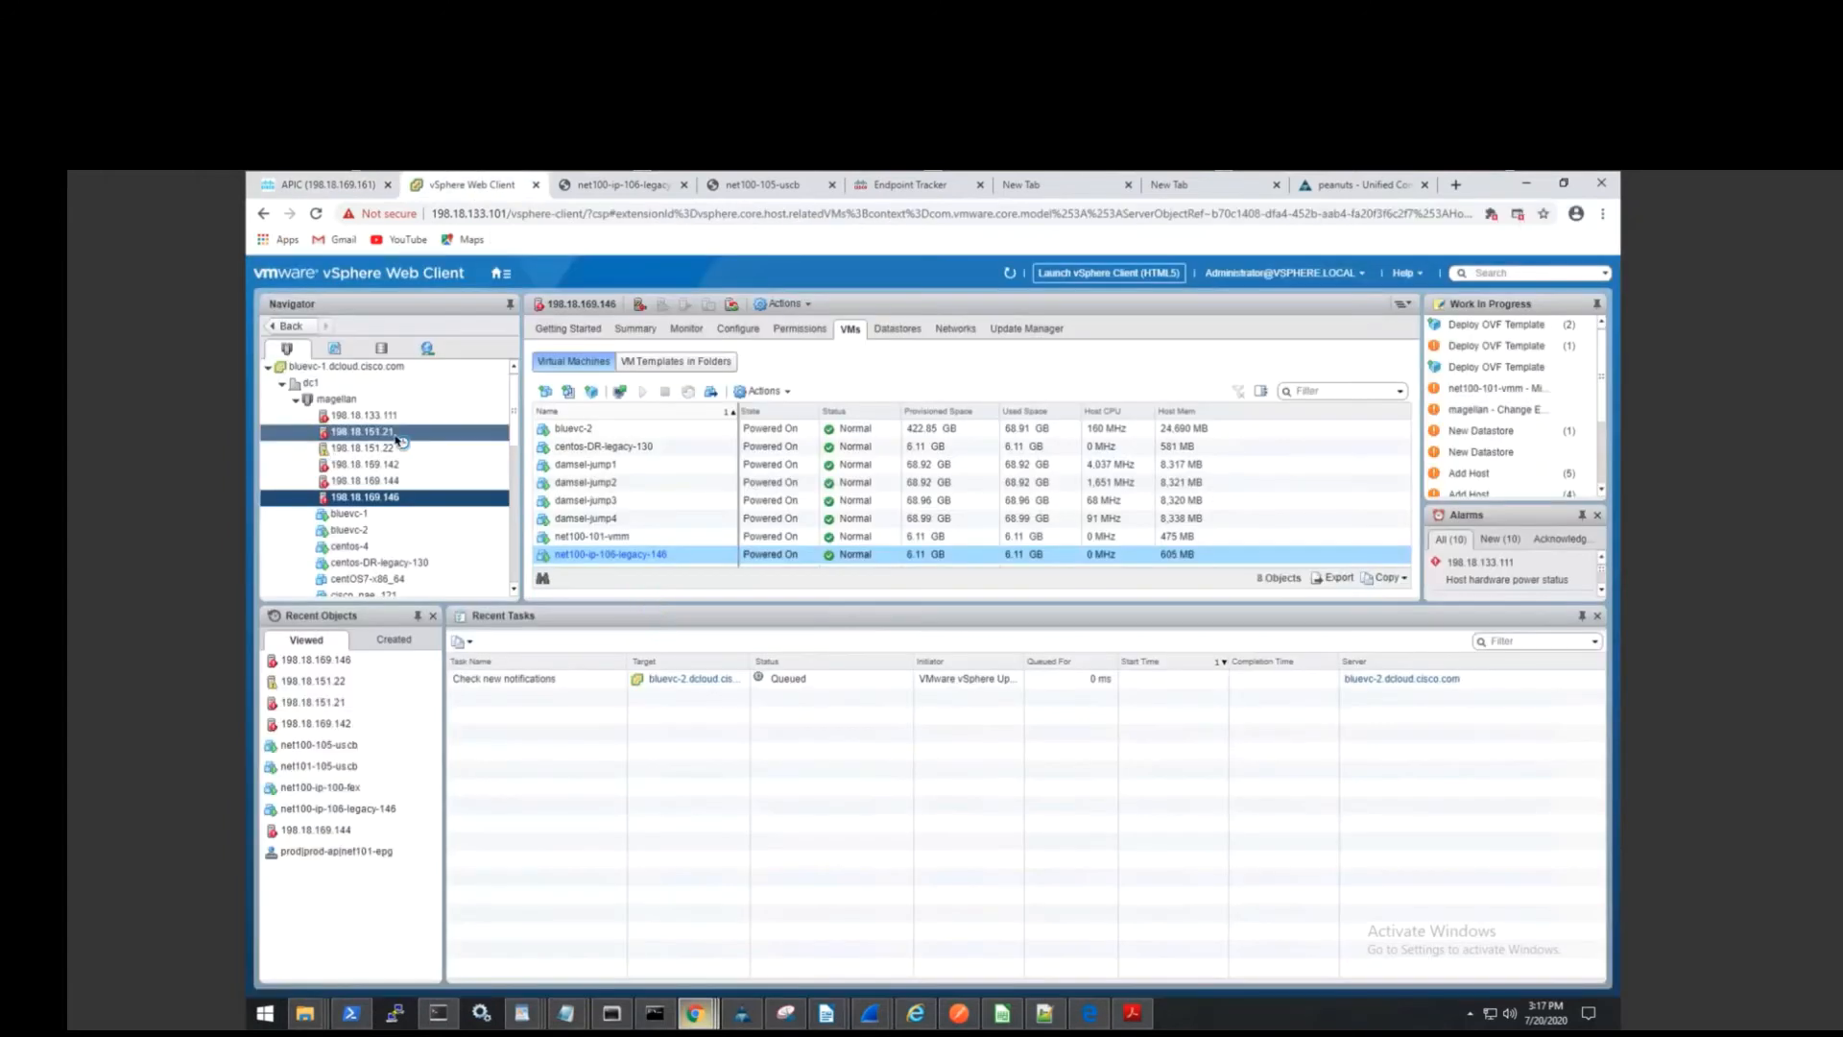
{"action": "left_click", "coordinate": [395, 449]}
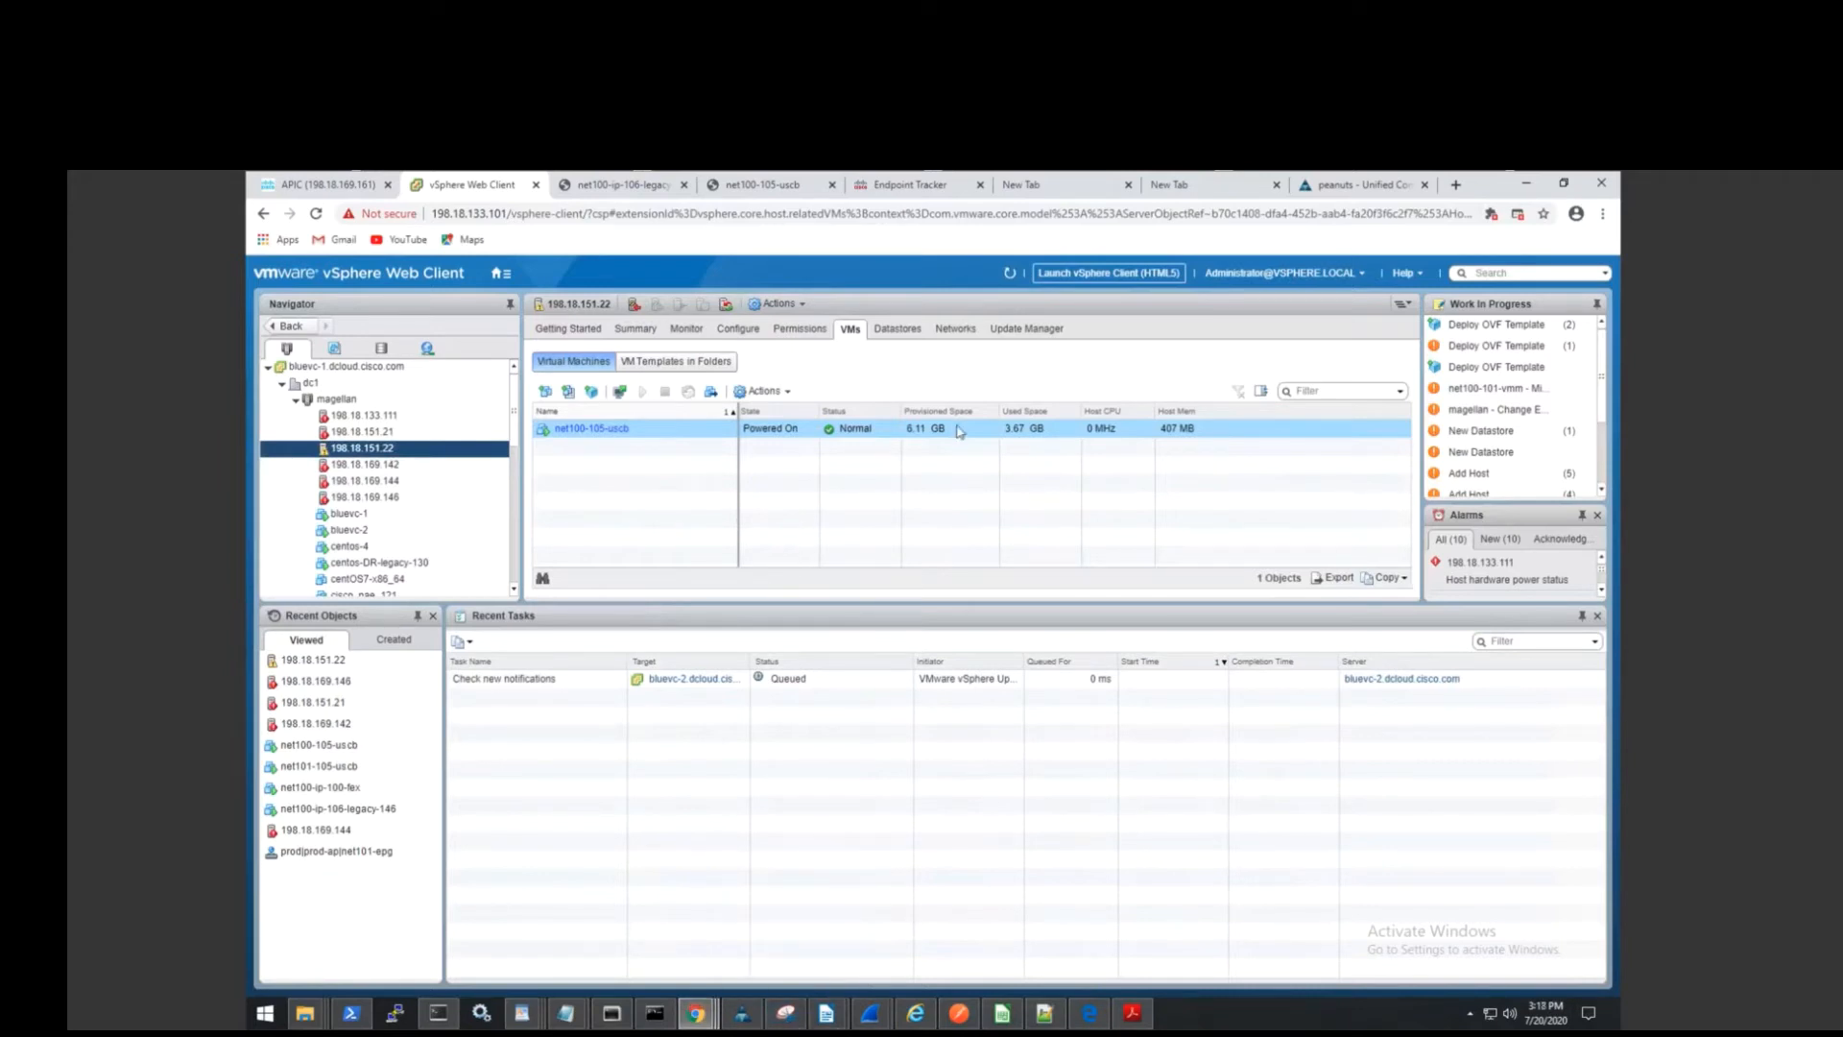
Switch to Enhanced Endpoint Tracker and search the fabric for 192.168.100.105 to view its endpoint history.
{"action": "left_click", "coordinate": [912, 187]}
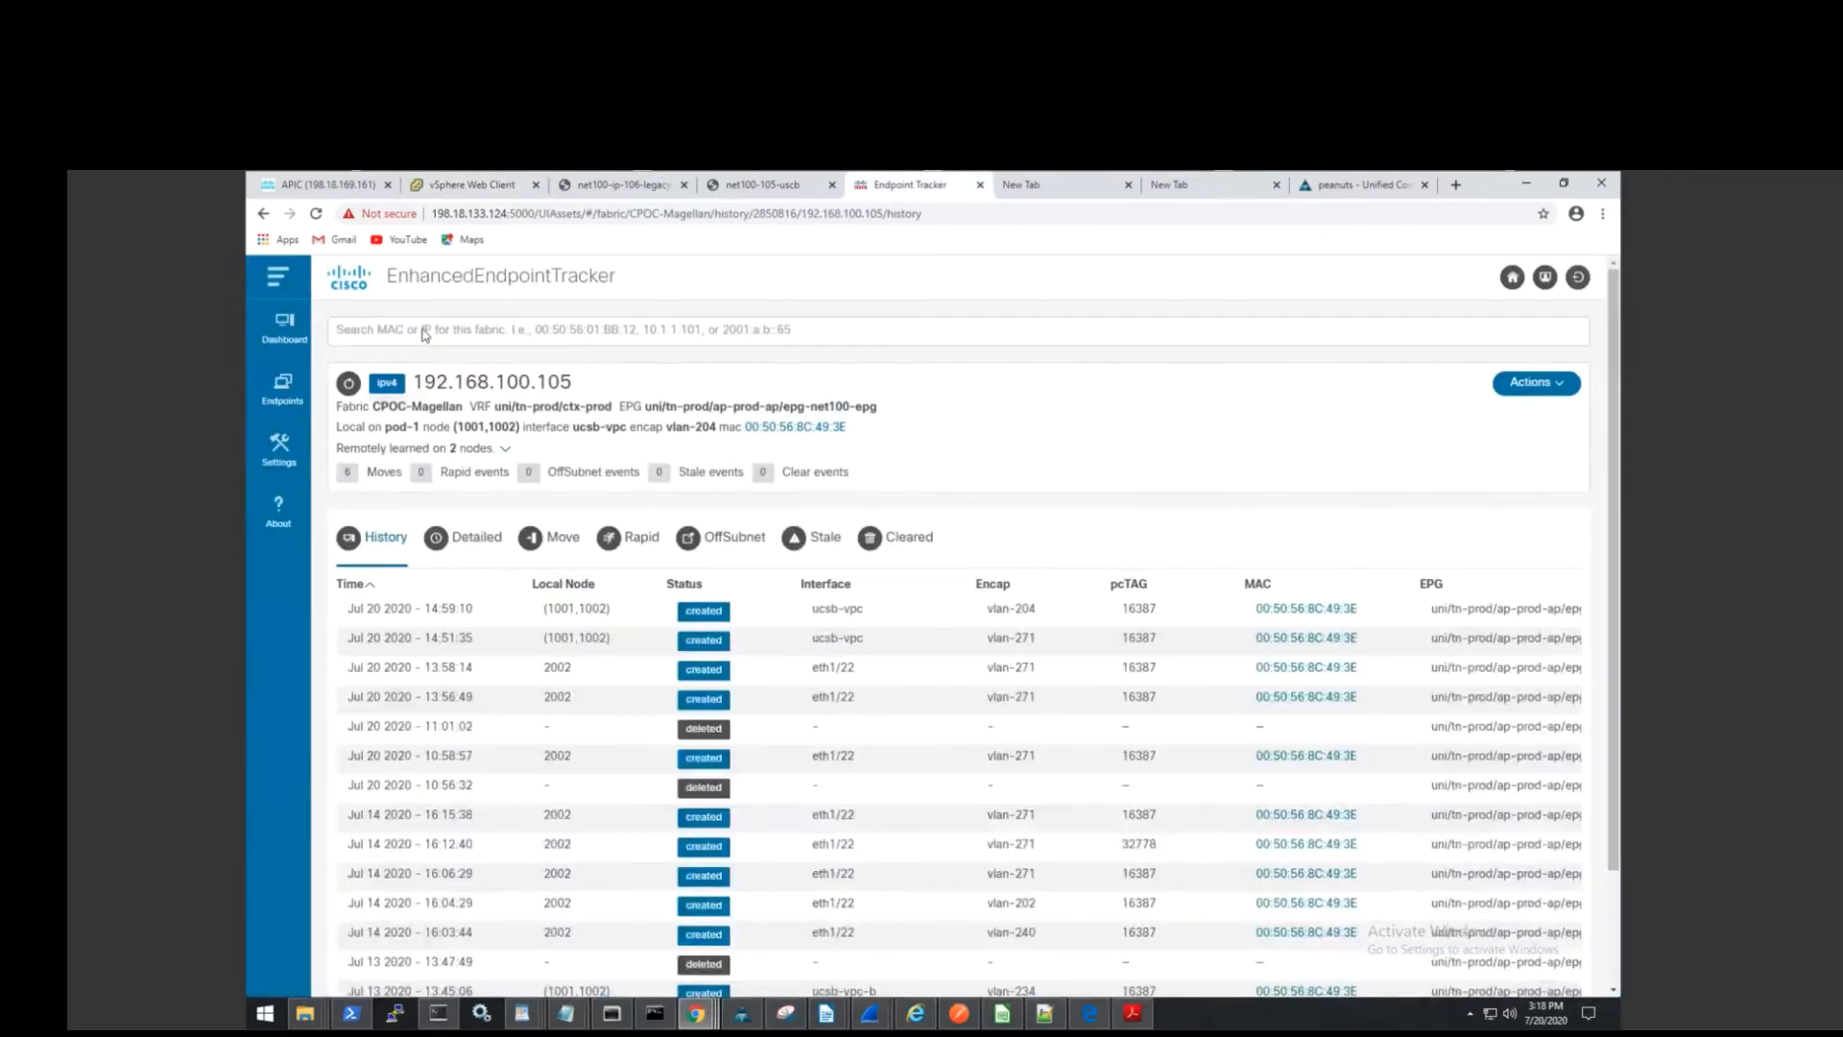
{"action": "left_click", "coordinate": [423, 330]}
{"action": "type", "text": "1"}
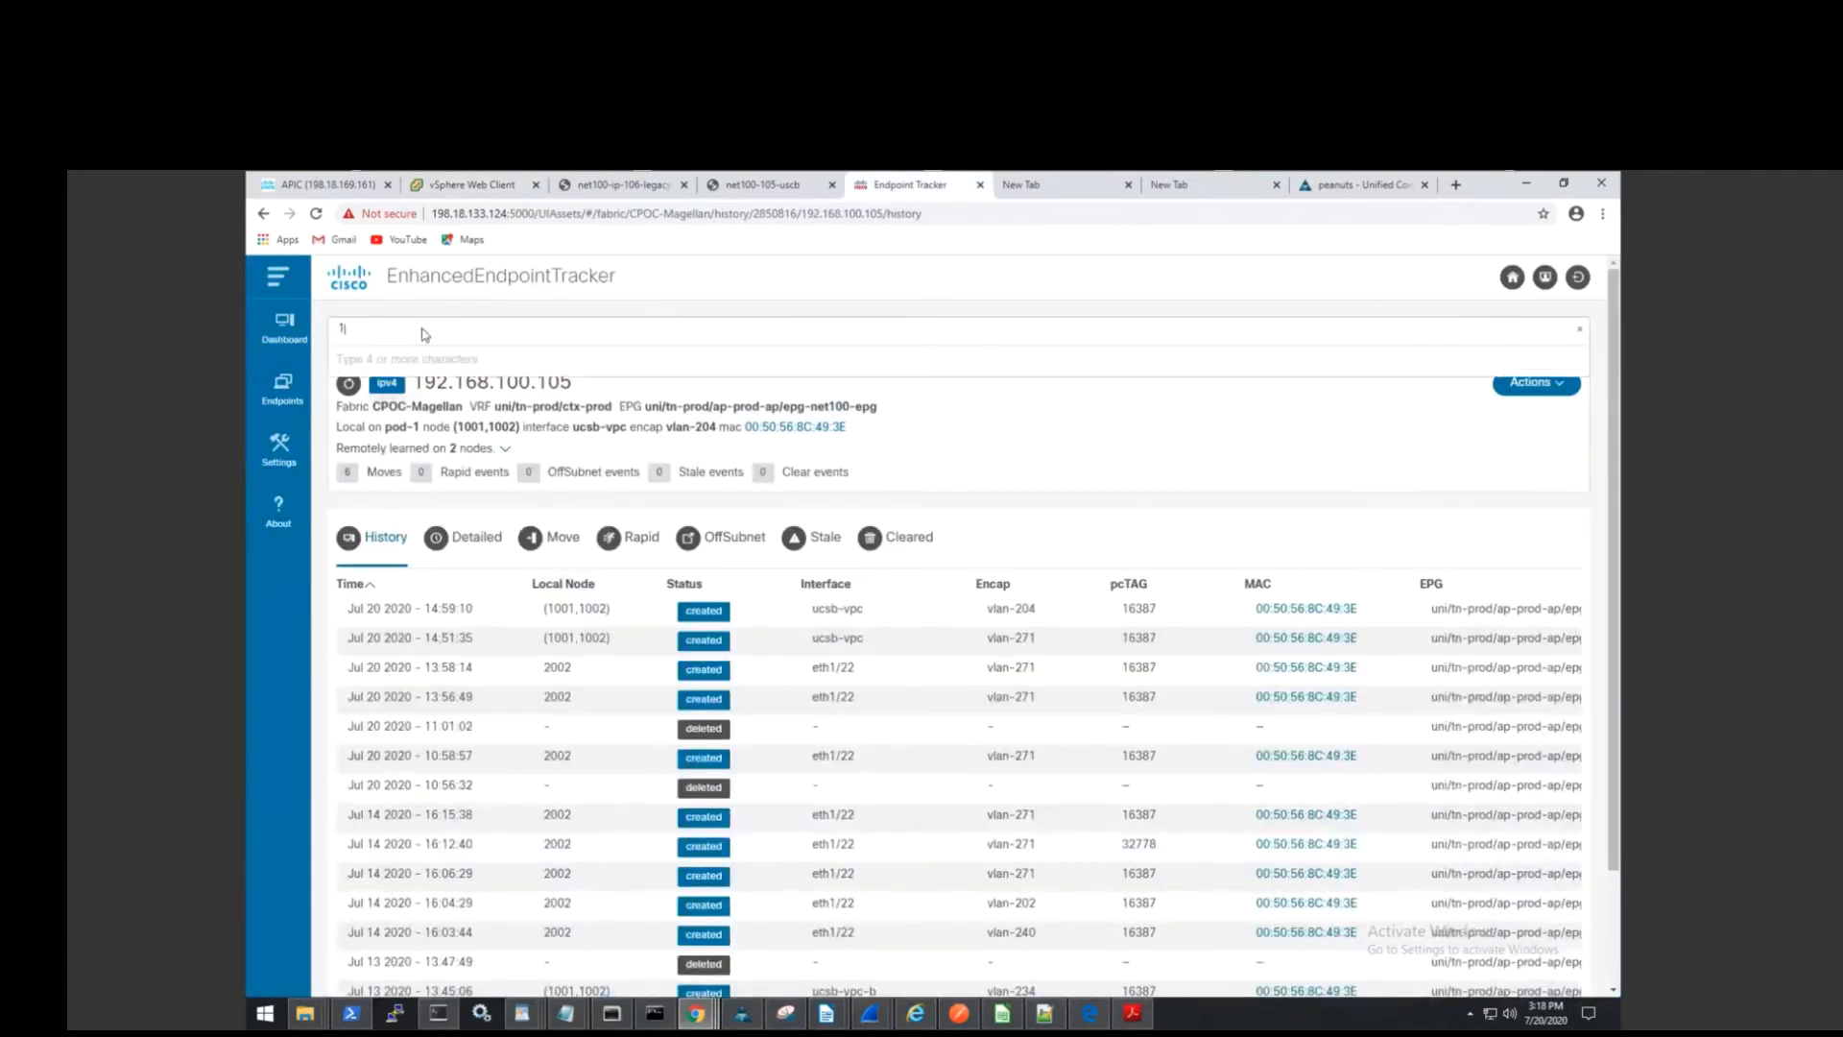
{"action": "type", "text": "92.168."}
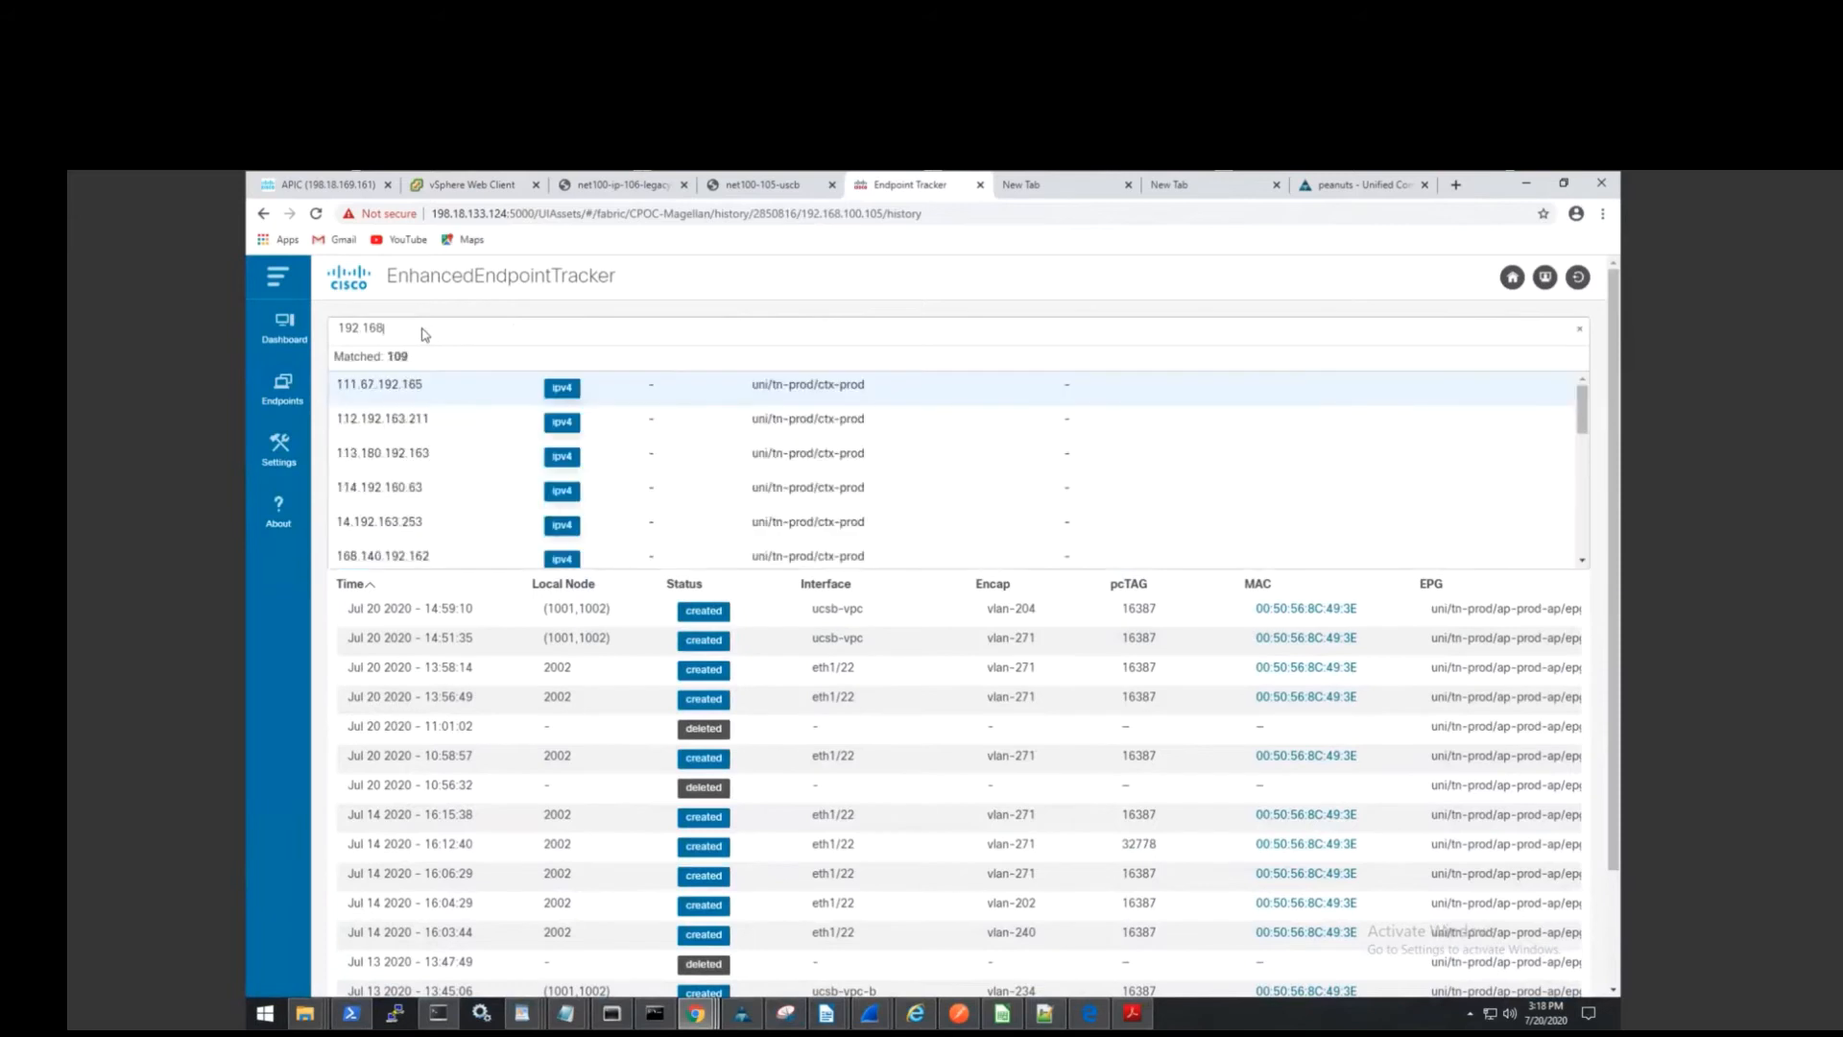
{"action": "type", "text": "1"}
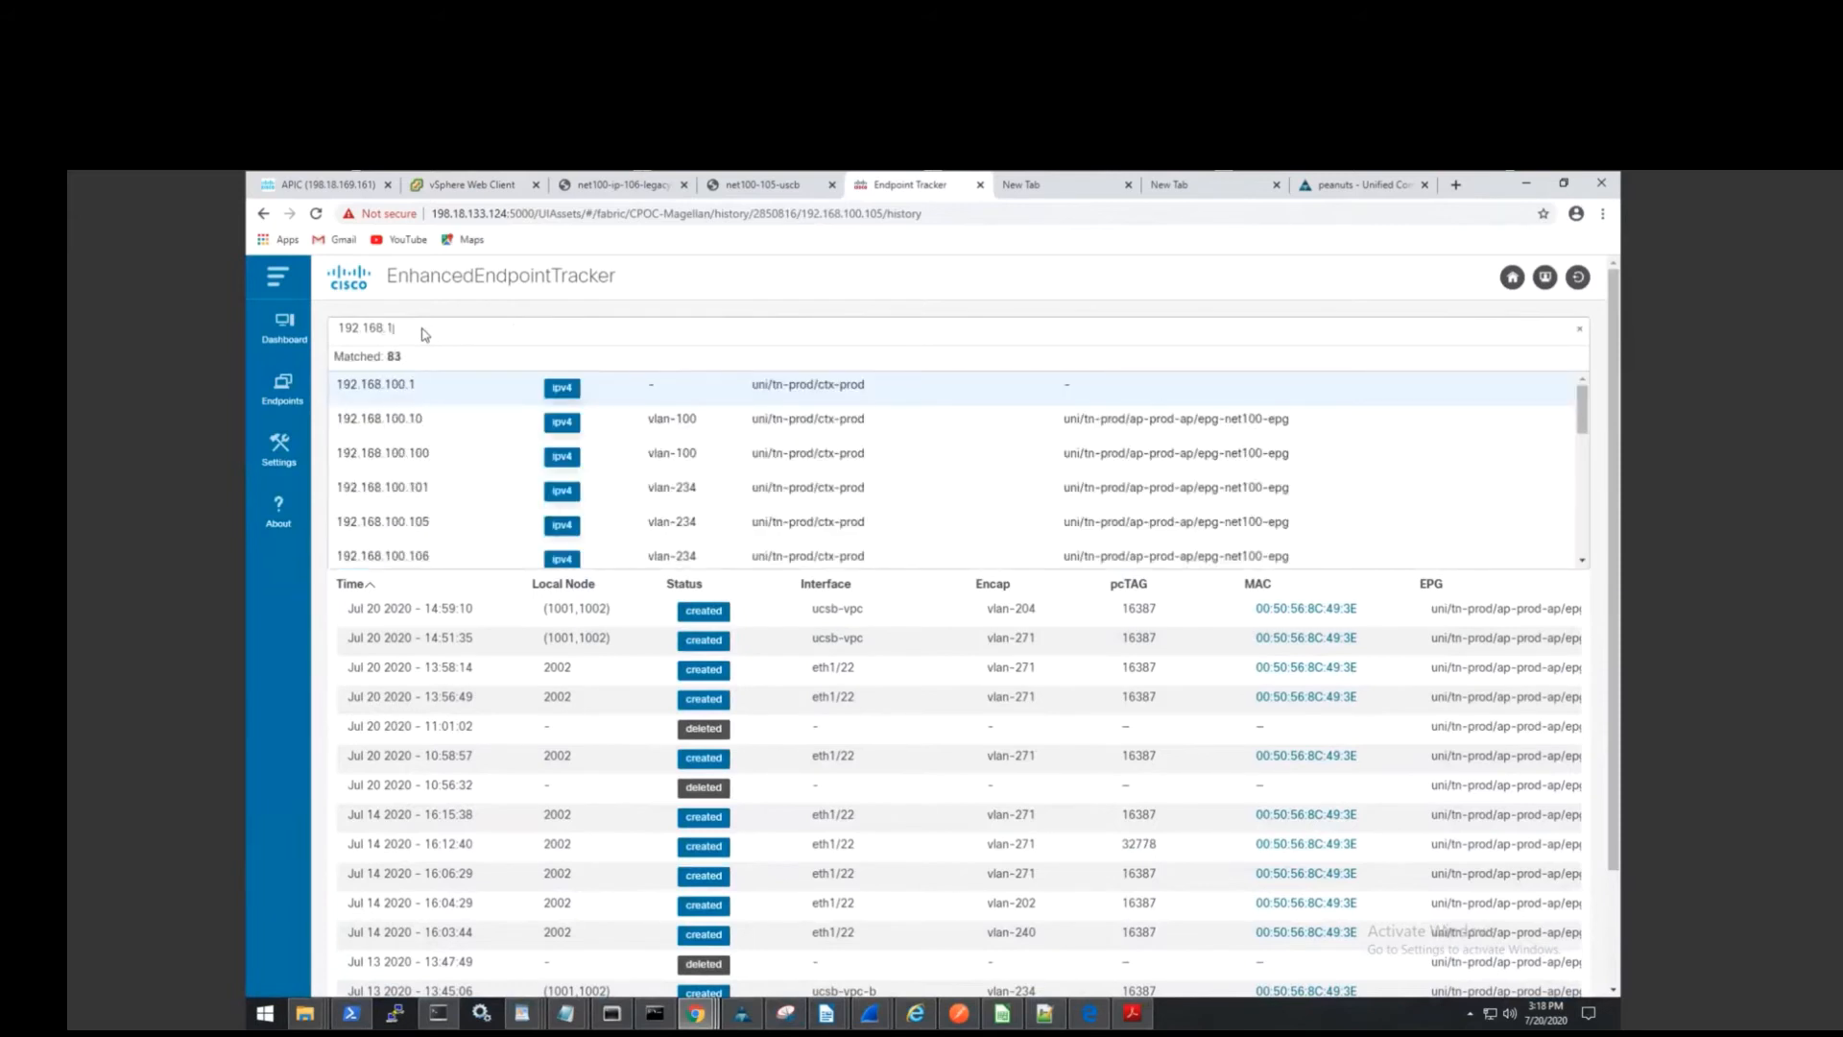
{"action": "type", "text": "00.10"}
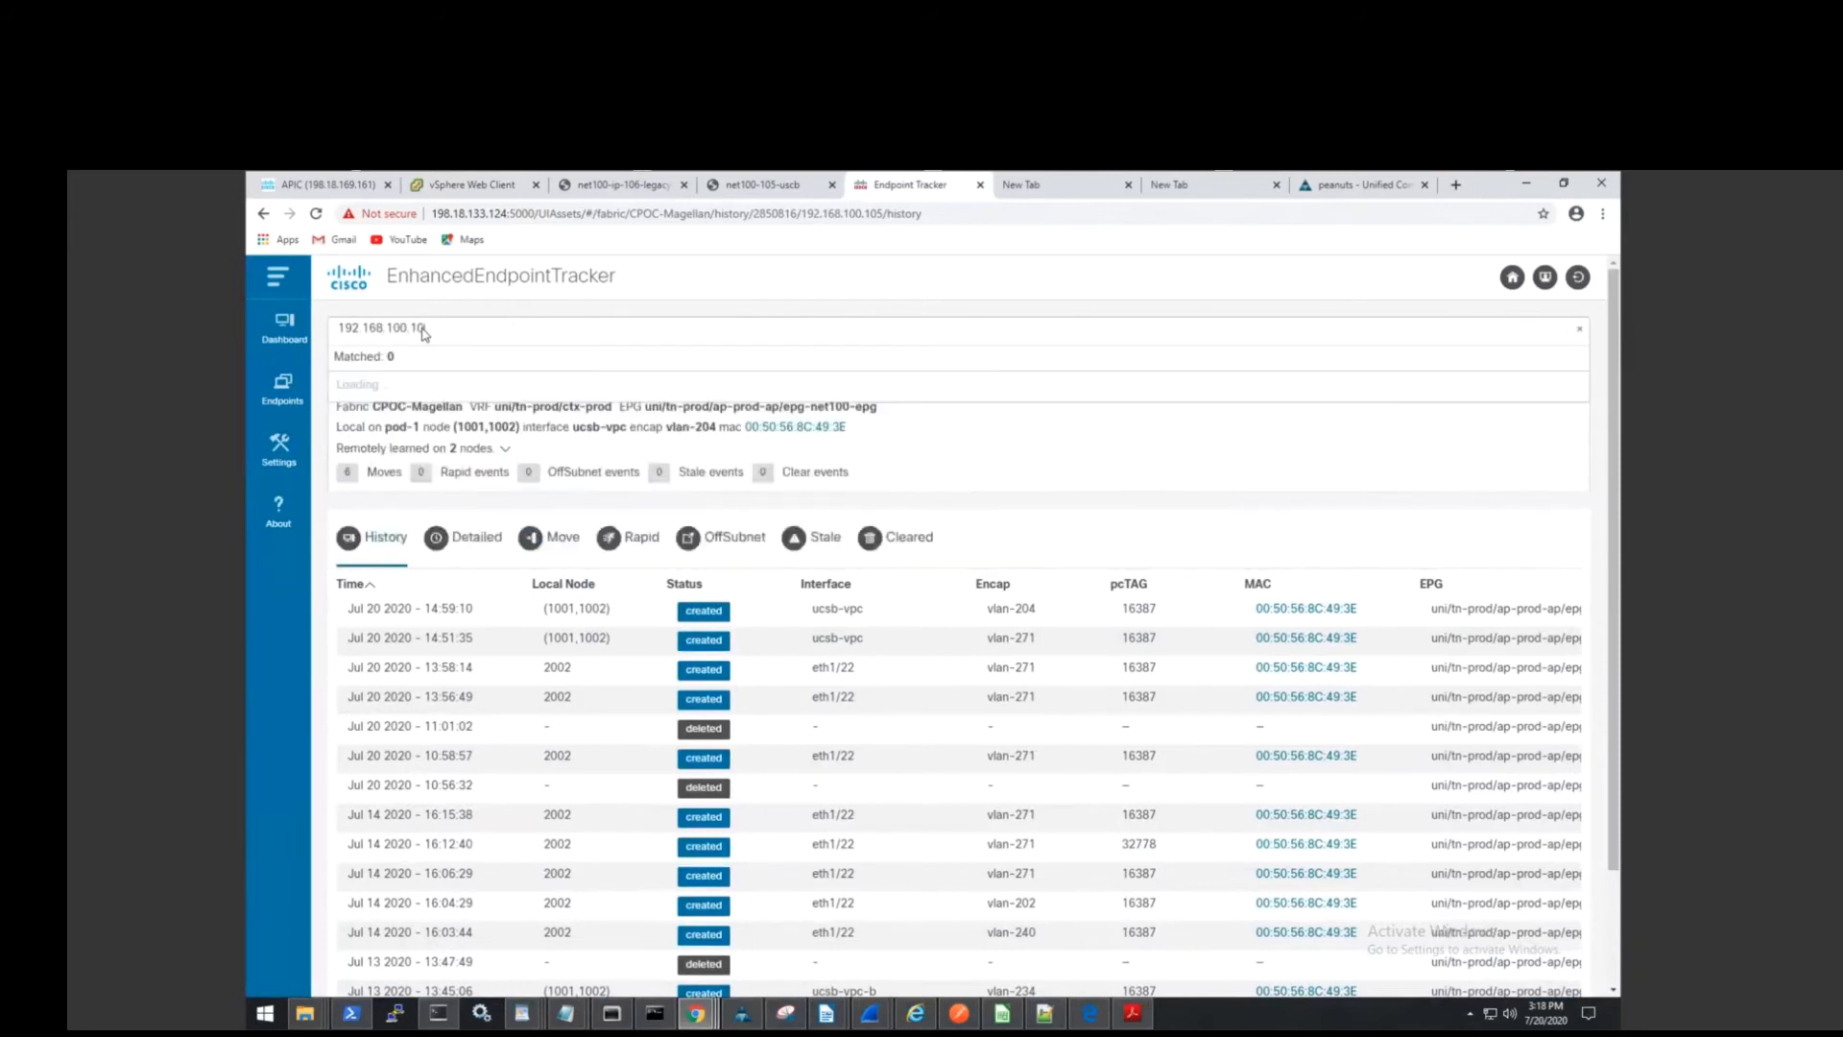
{"action": "type", "text": "5"}
{"action": "key", "text": "Return"}
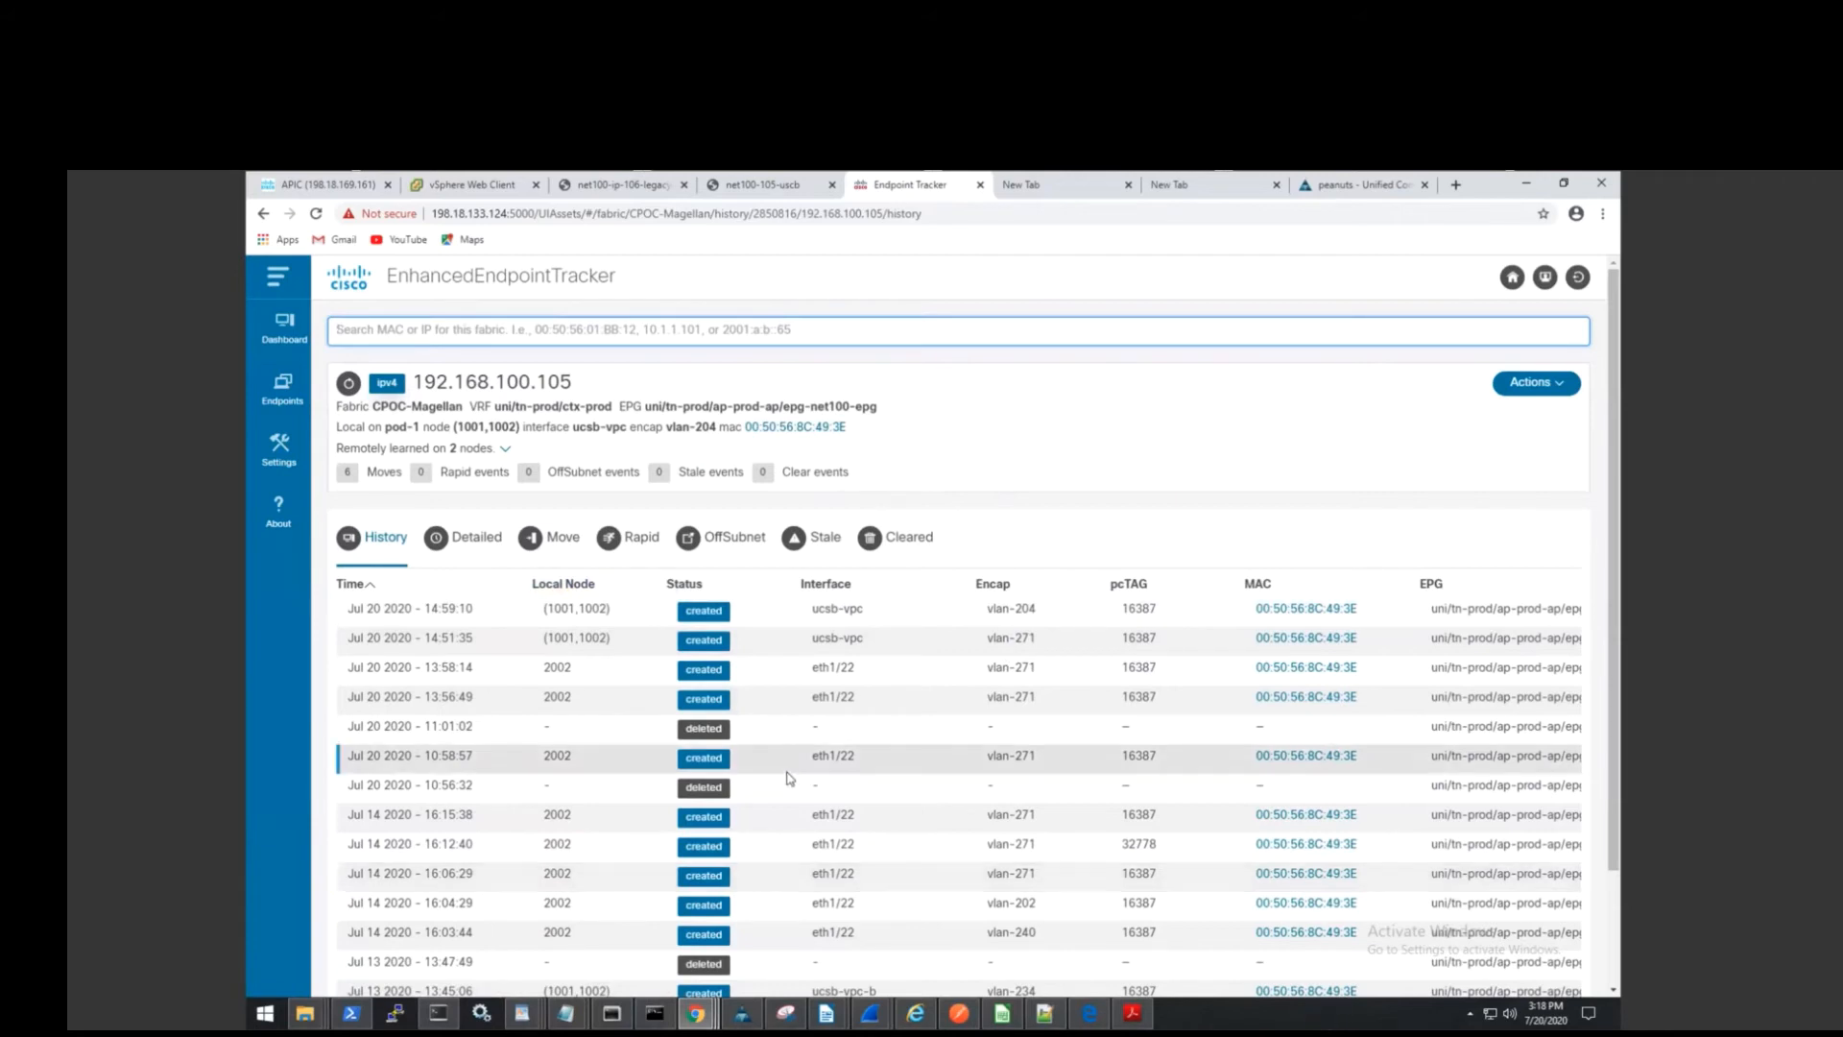
Recheck the virtual machine's host in vSphere, and expand the list of remote nodes for 192.168.100.105 in Endpoint Tracker.
{"action": "left_click", "coordinate": [467, 190]}
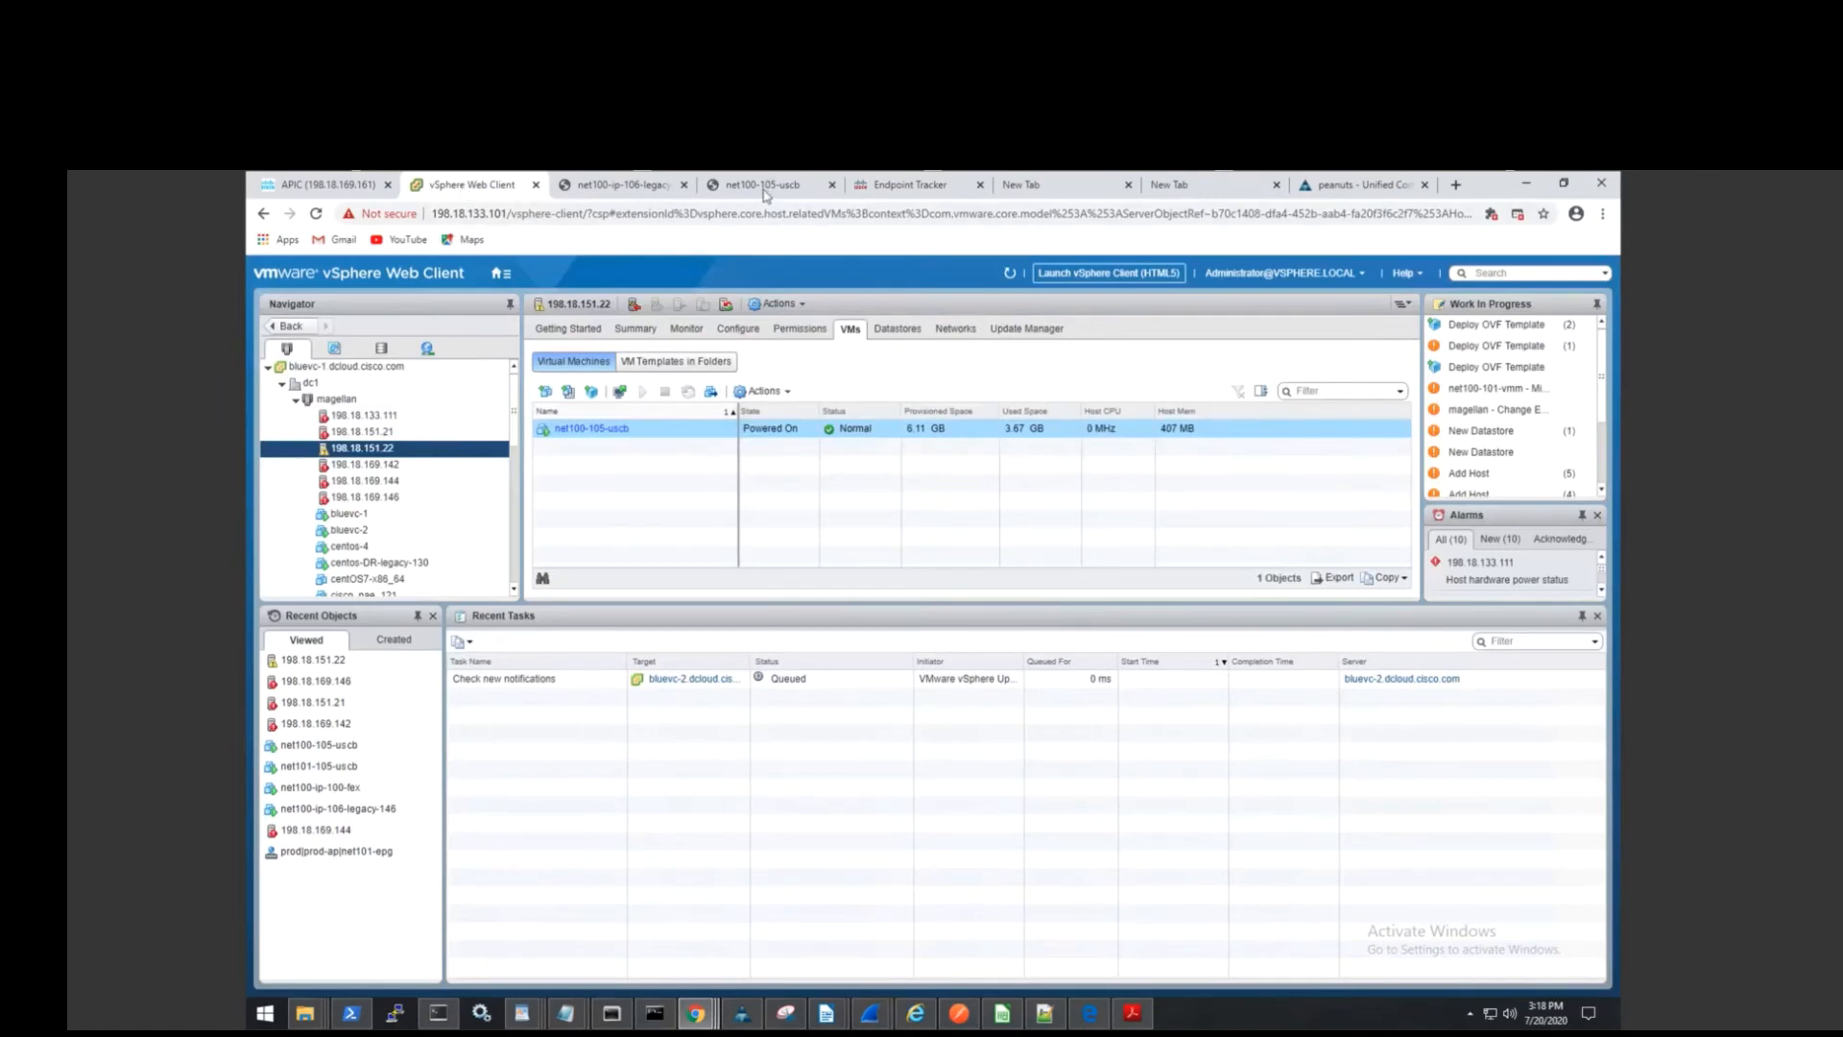
{"action": "left_click", "coordinate": [936, 193]}
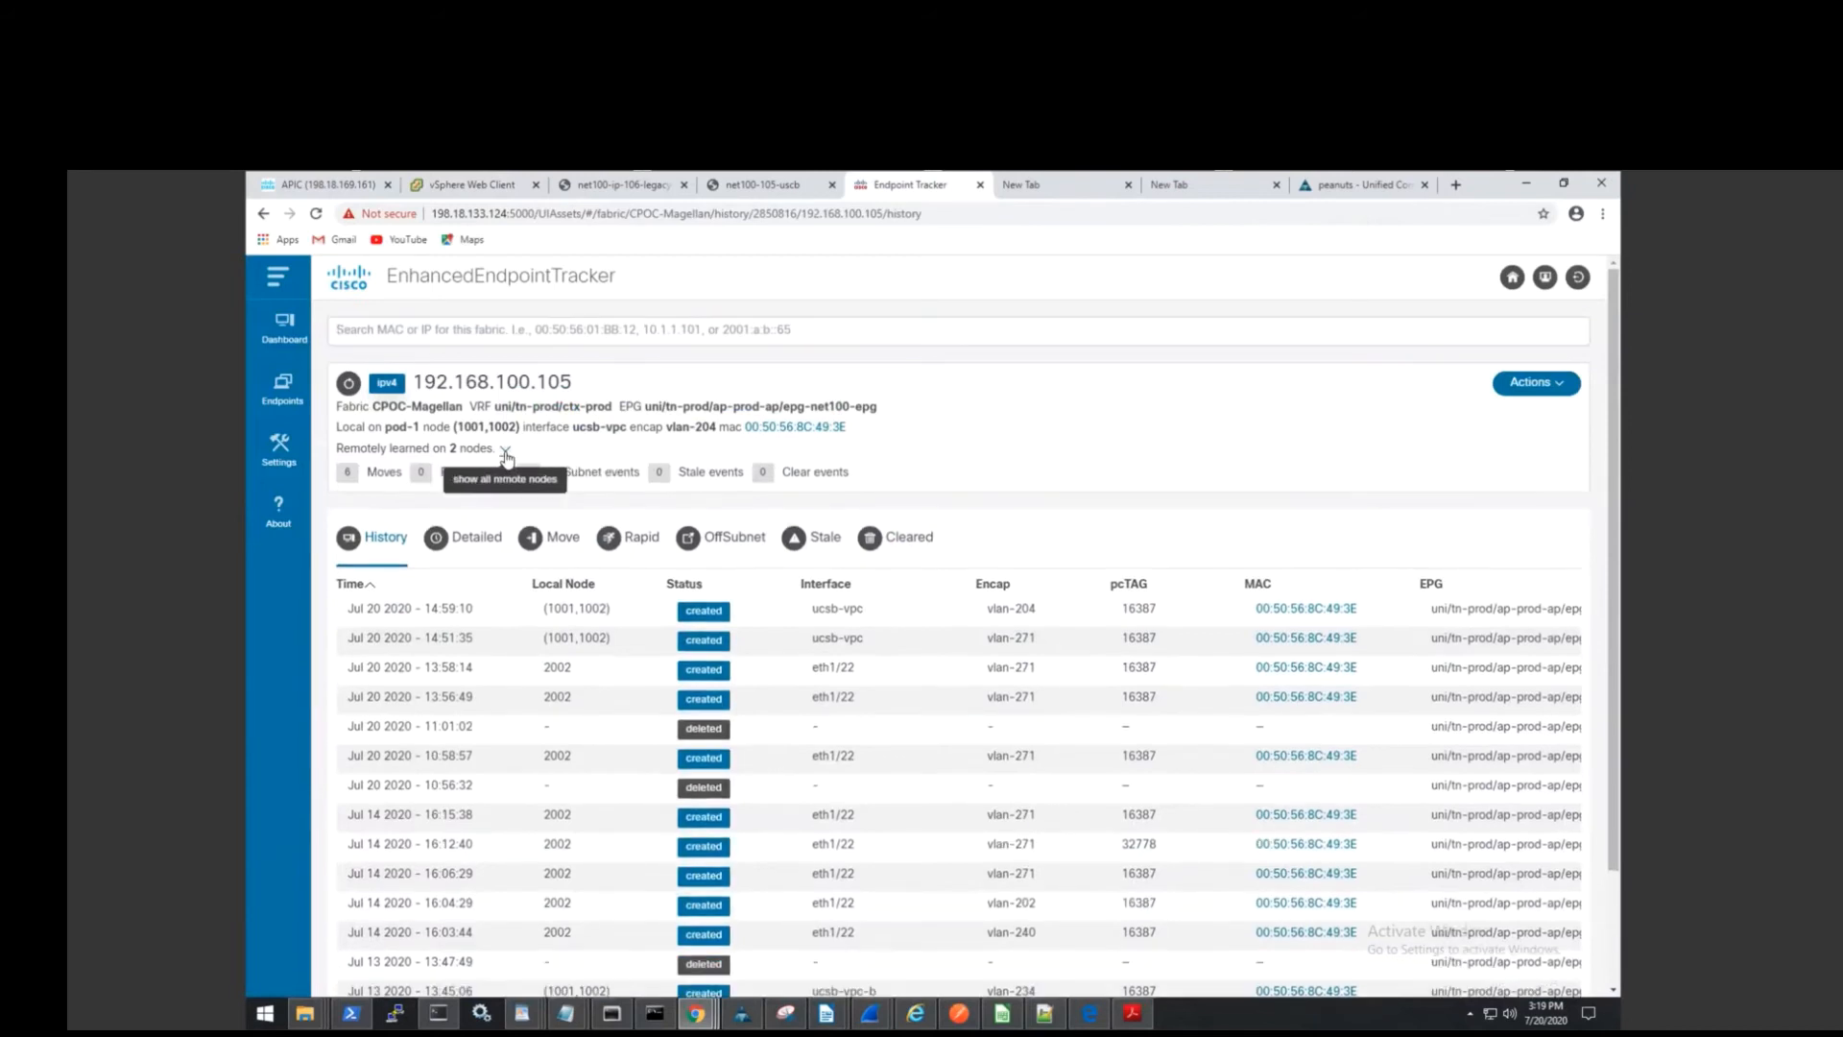
{"action": "left_click", "coordinate": [506, 453]}
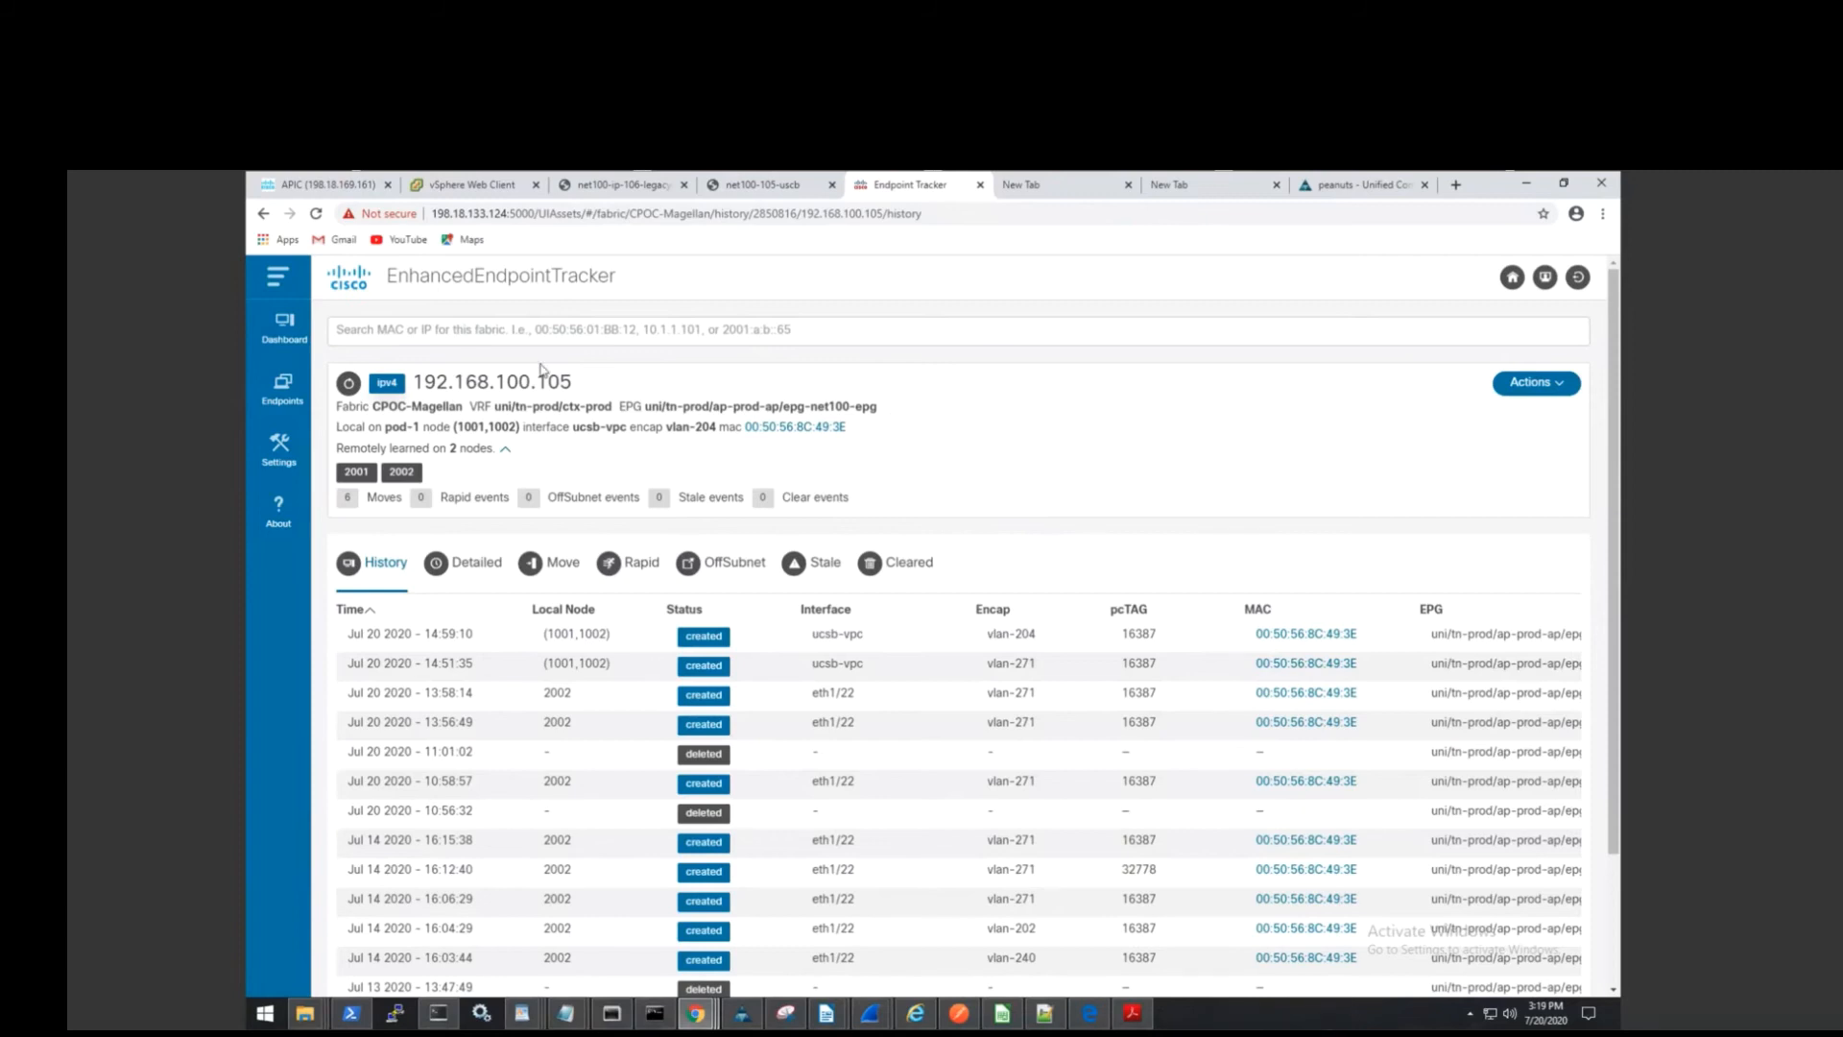
Start a migration of net100-105-uscb in the vSphere Web Client that changes both compute resource and storage, selecting the compute resource first.
{"action": "left_click", "coordinate": [472, 185]}
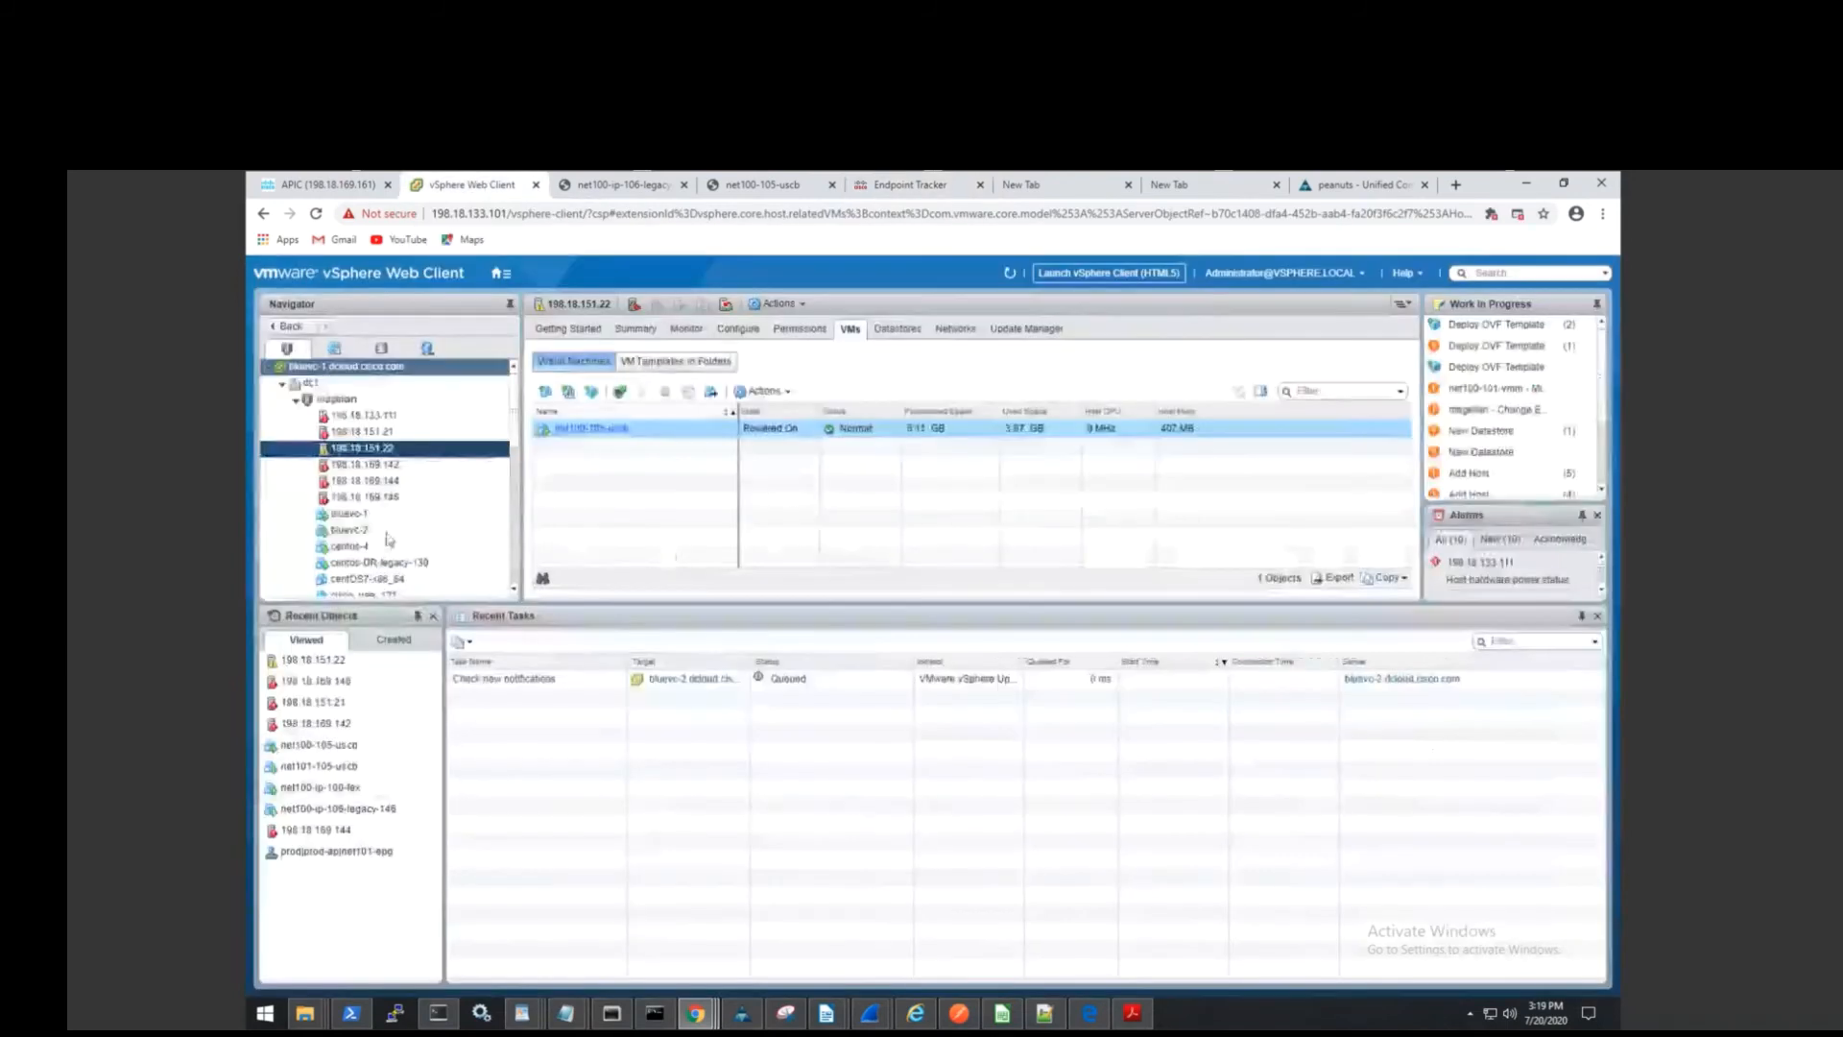
{"action": "right_click", "coordinate": [589, 437]}
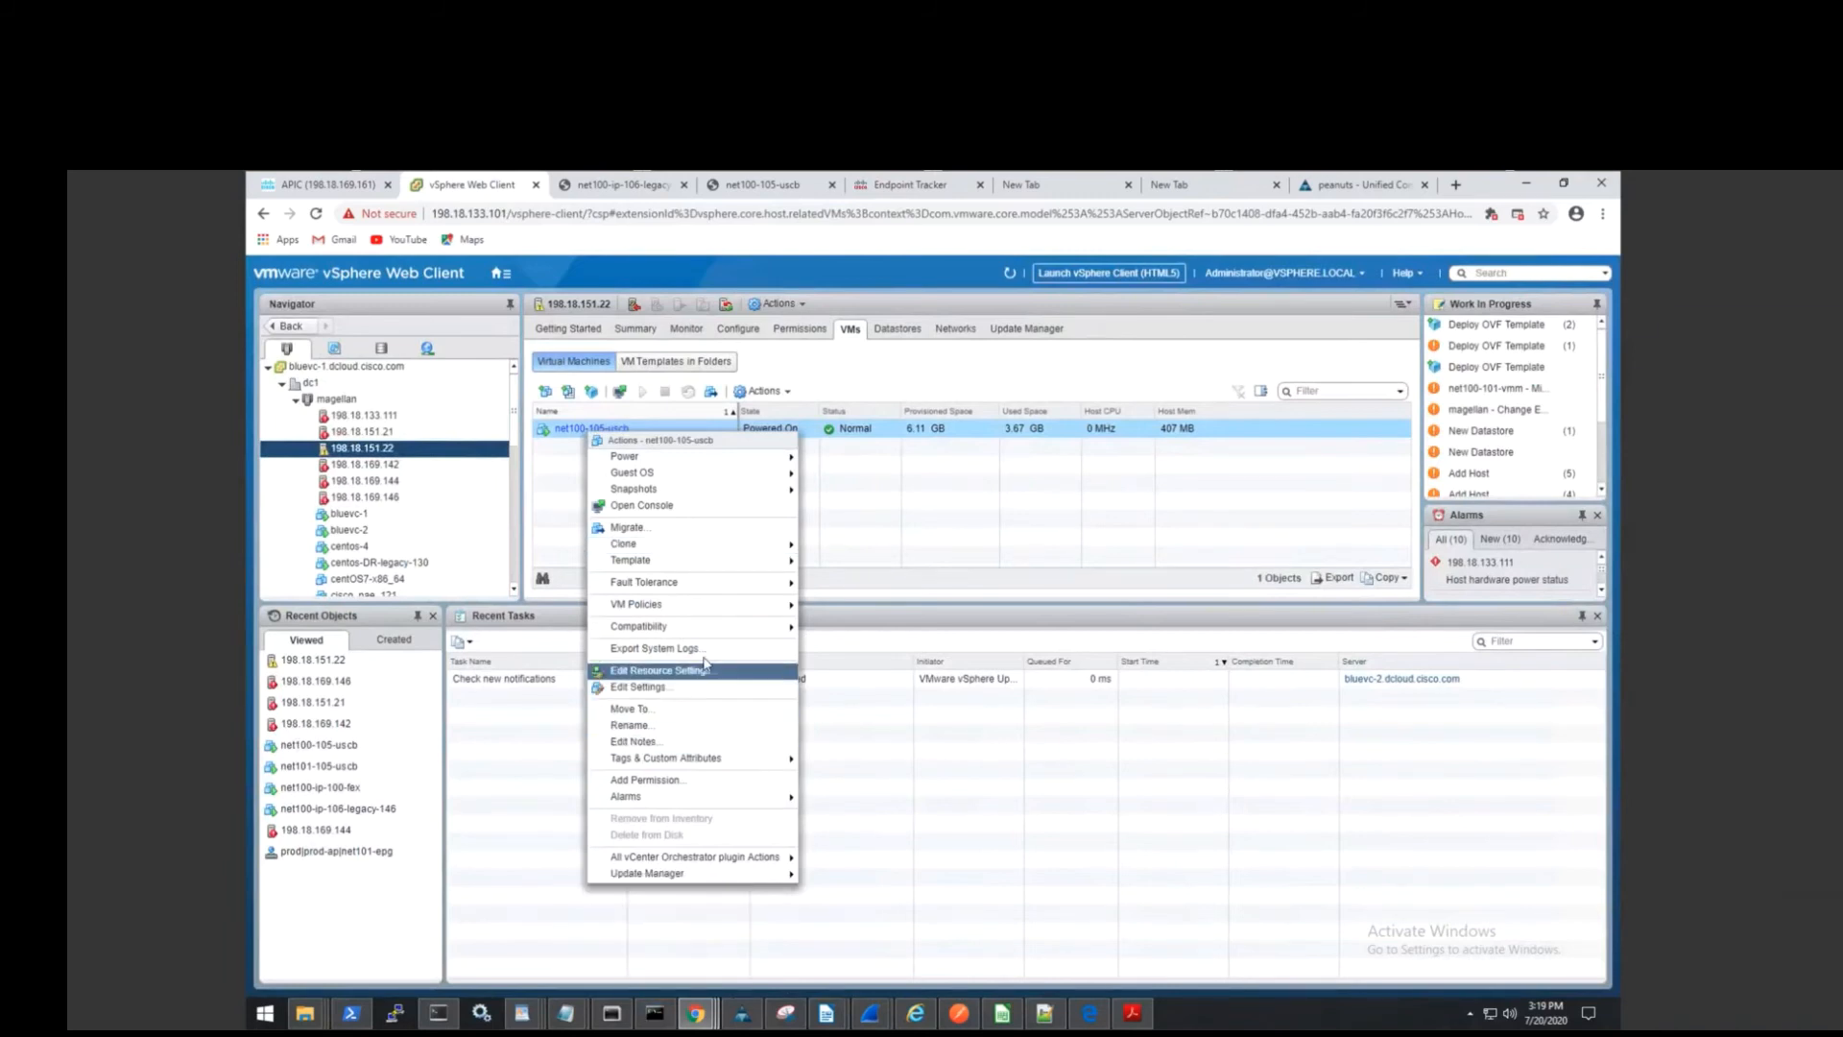
{"action": "left_click", "coordinate": [732, 529]}
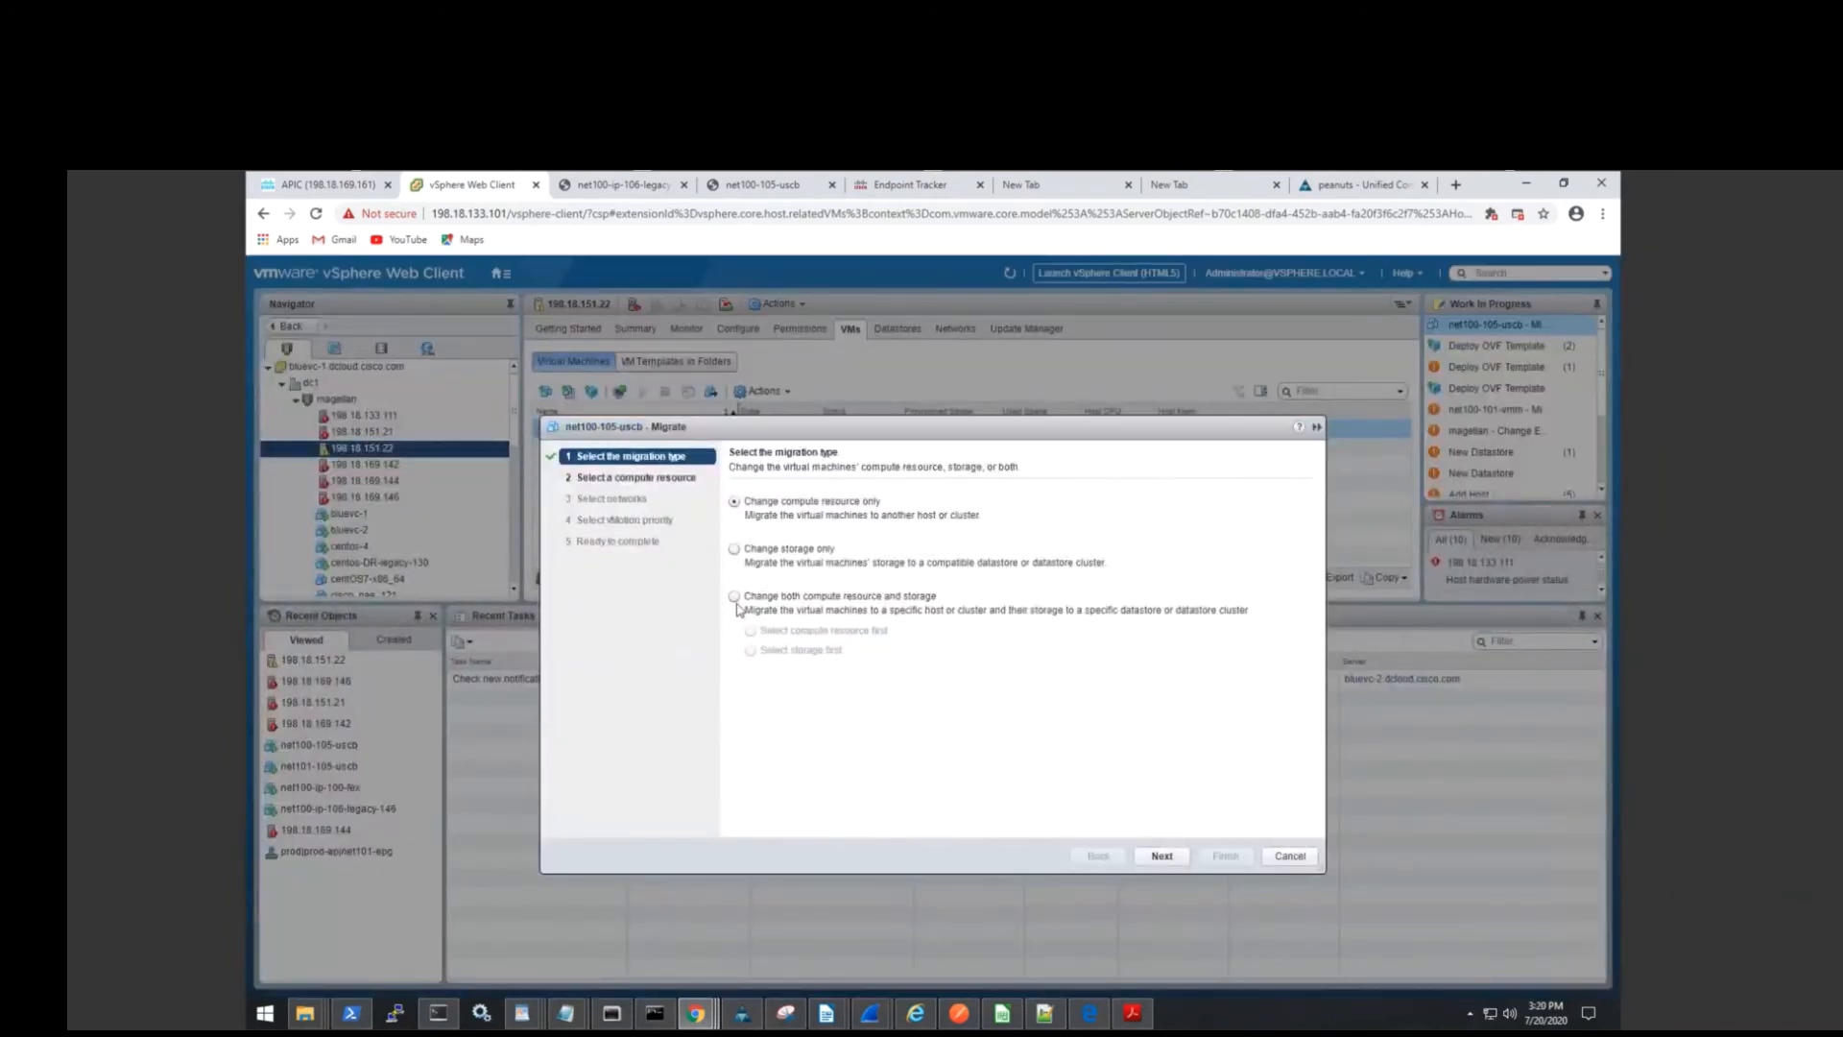
{"action": "left_click", "coordinate": [735, 597]}
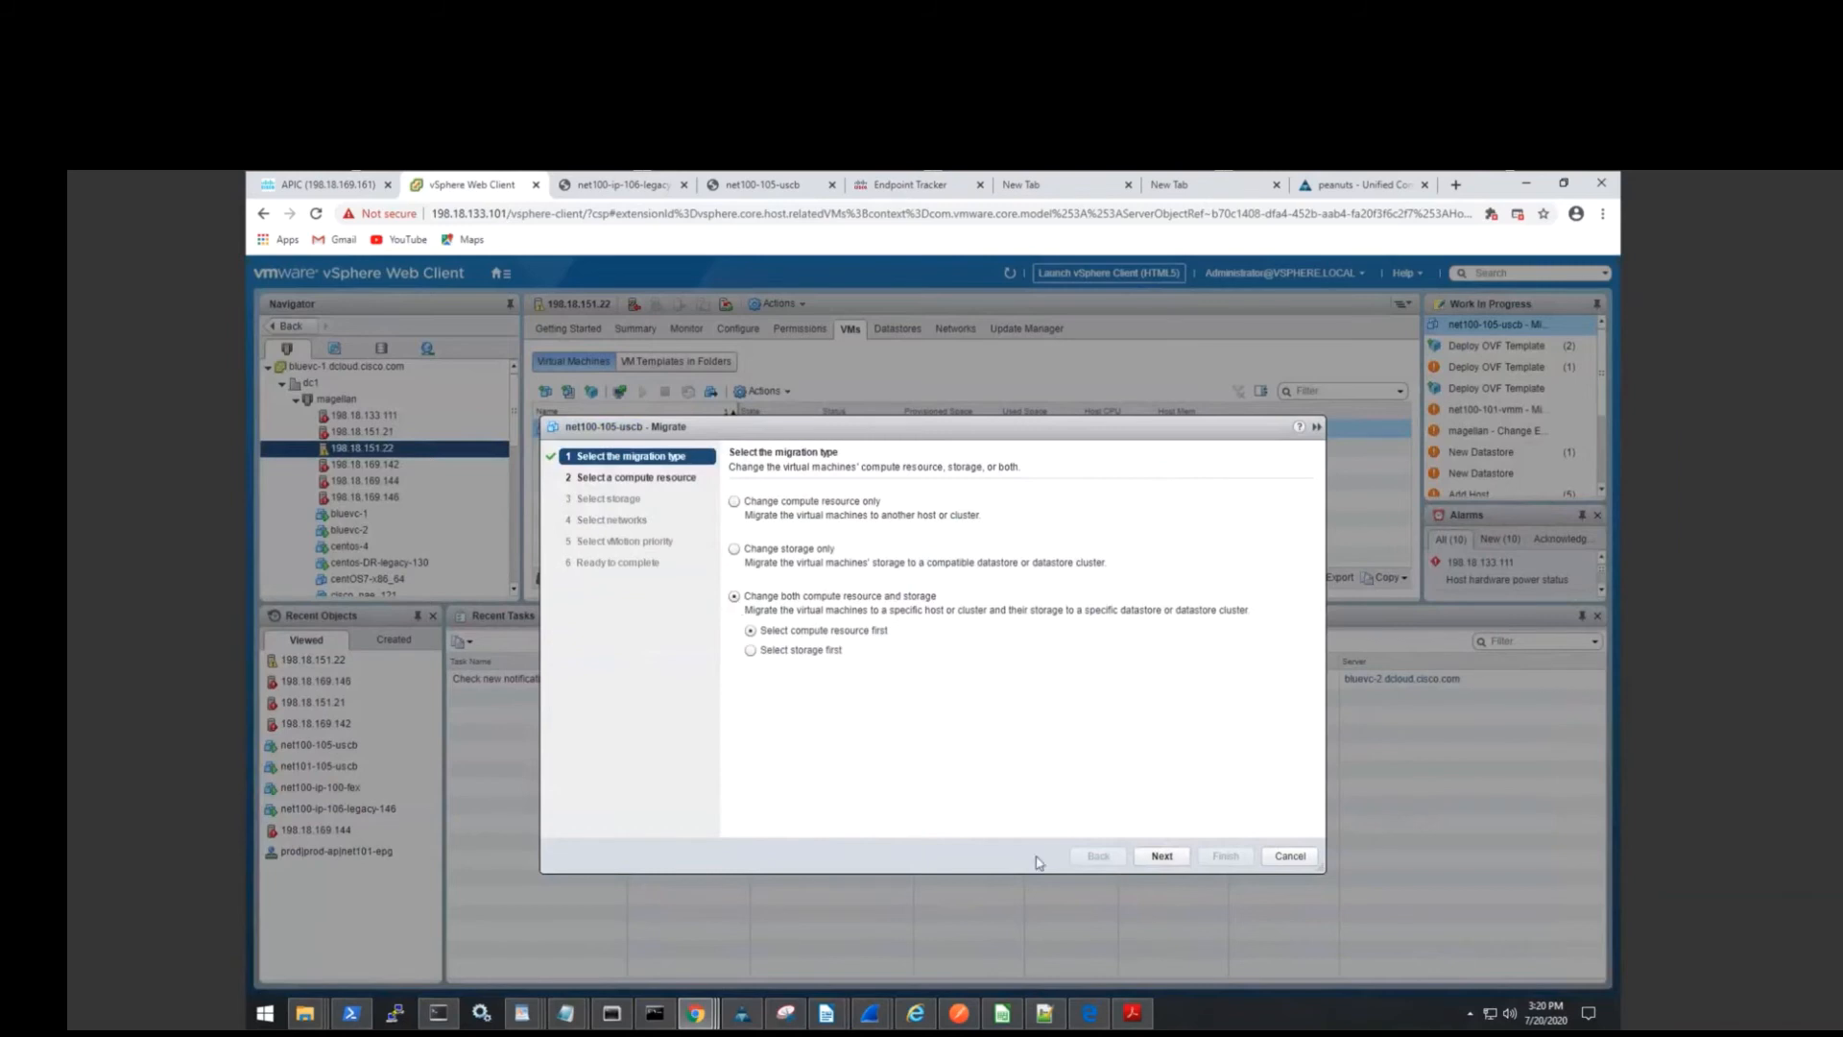
{"action": "left_click", "coordinate": [1160, 861]}
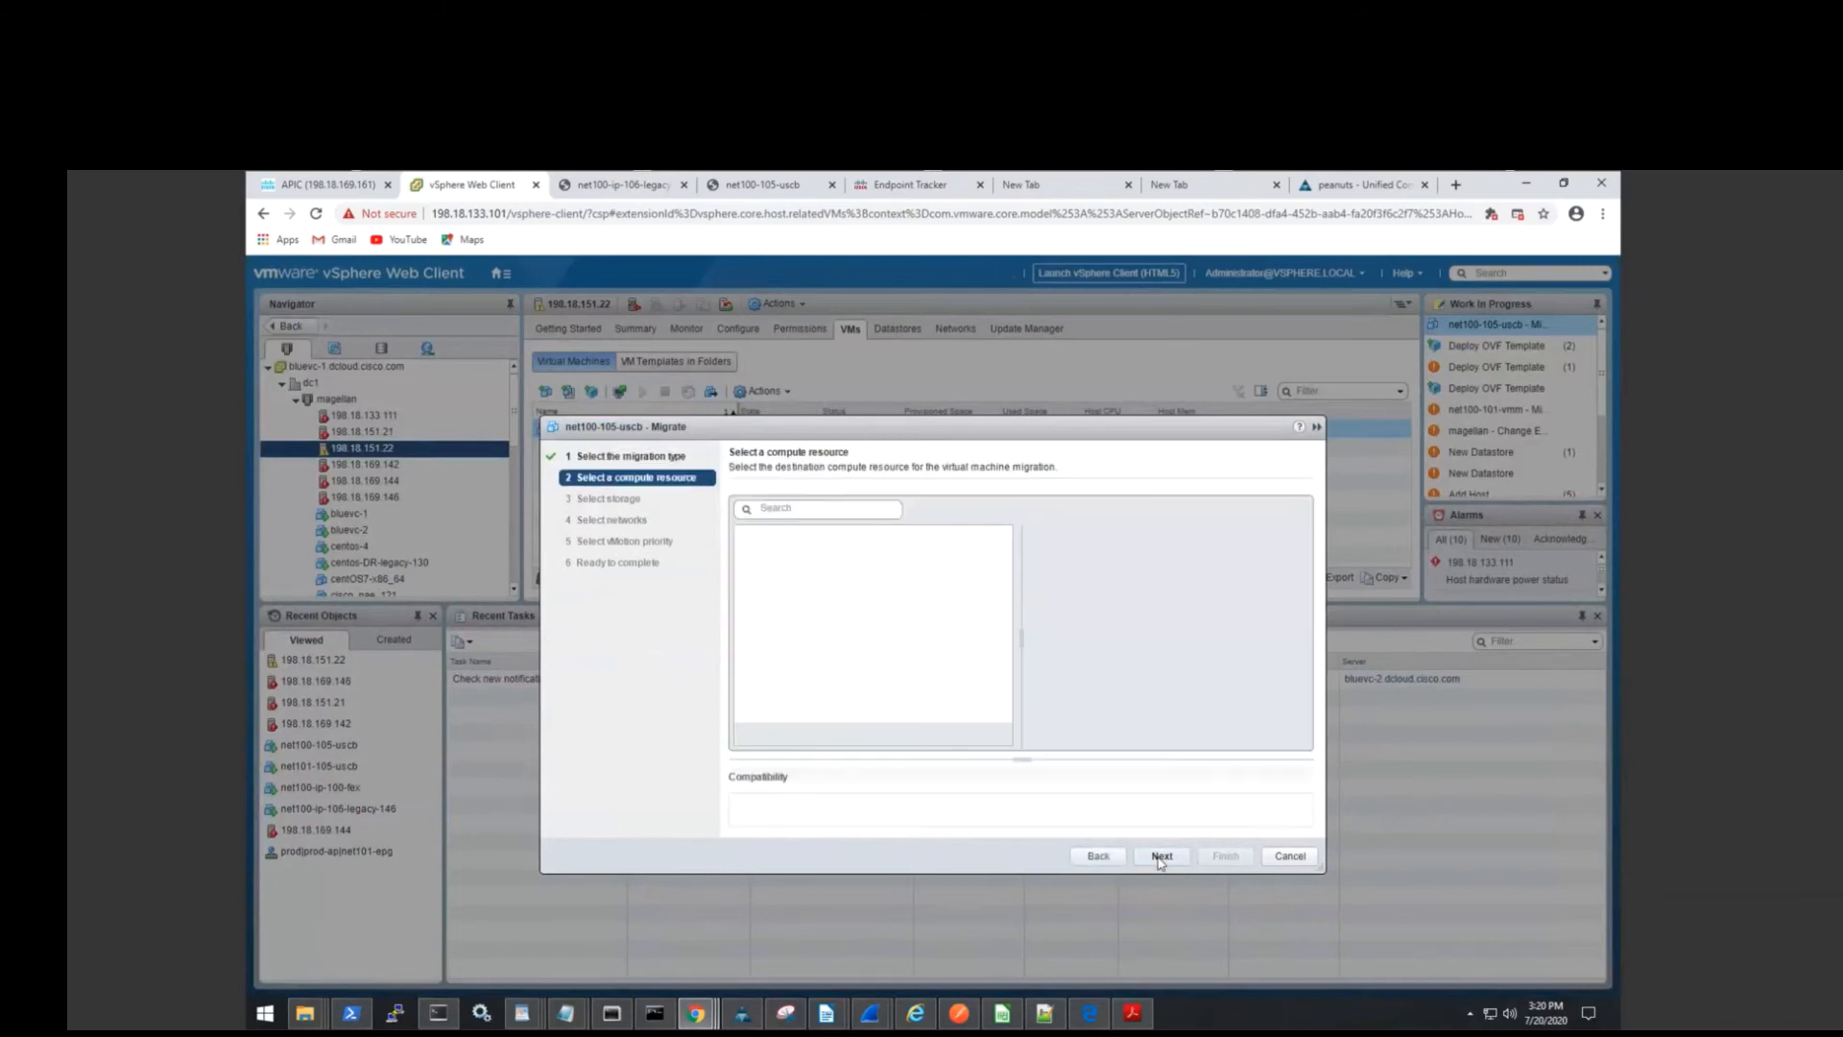
Set the migration destination to host 198.18.169.146 under dc1 > magellan, with datastore1 (2) as the storage.
{"action": "left_click", "coordinate": [761, 552]}
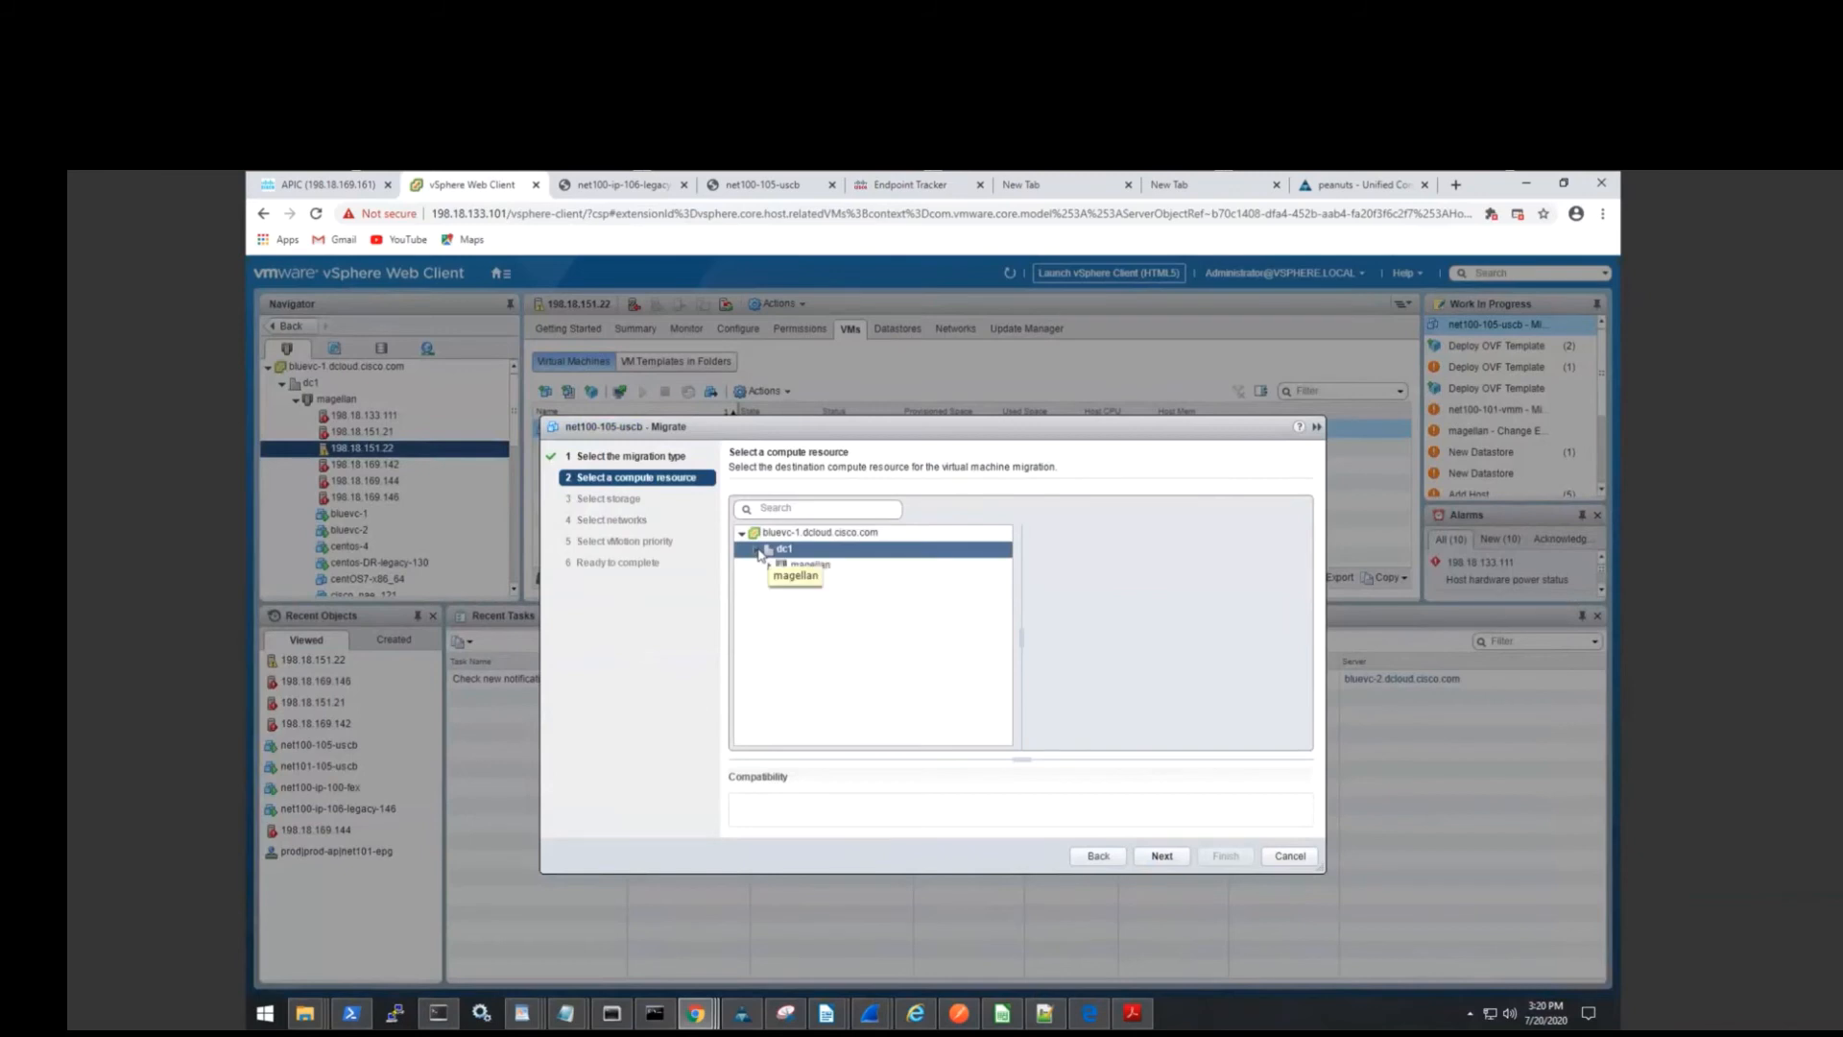
{"action": "left_click", "coordinate": [772, 568]}
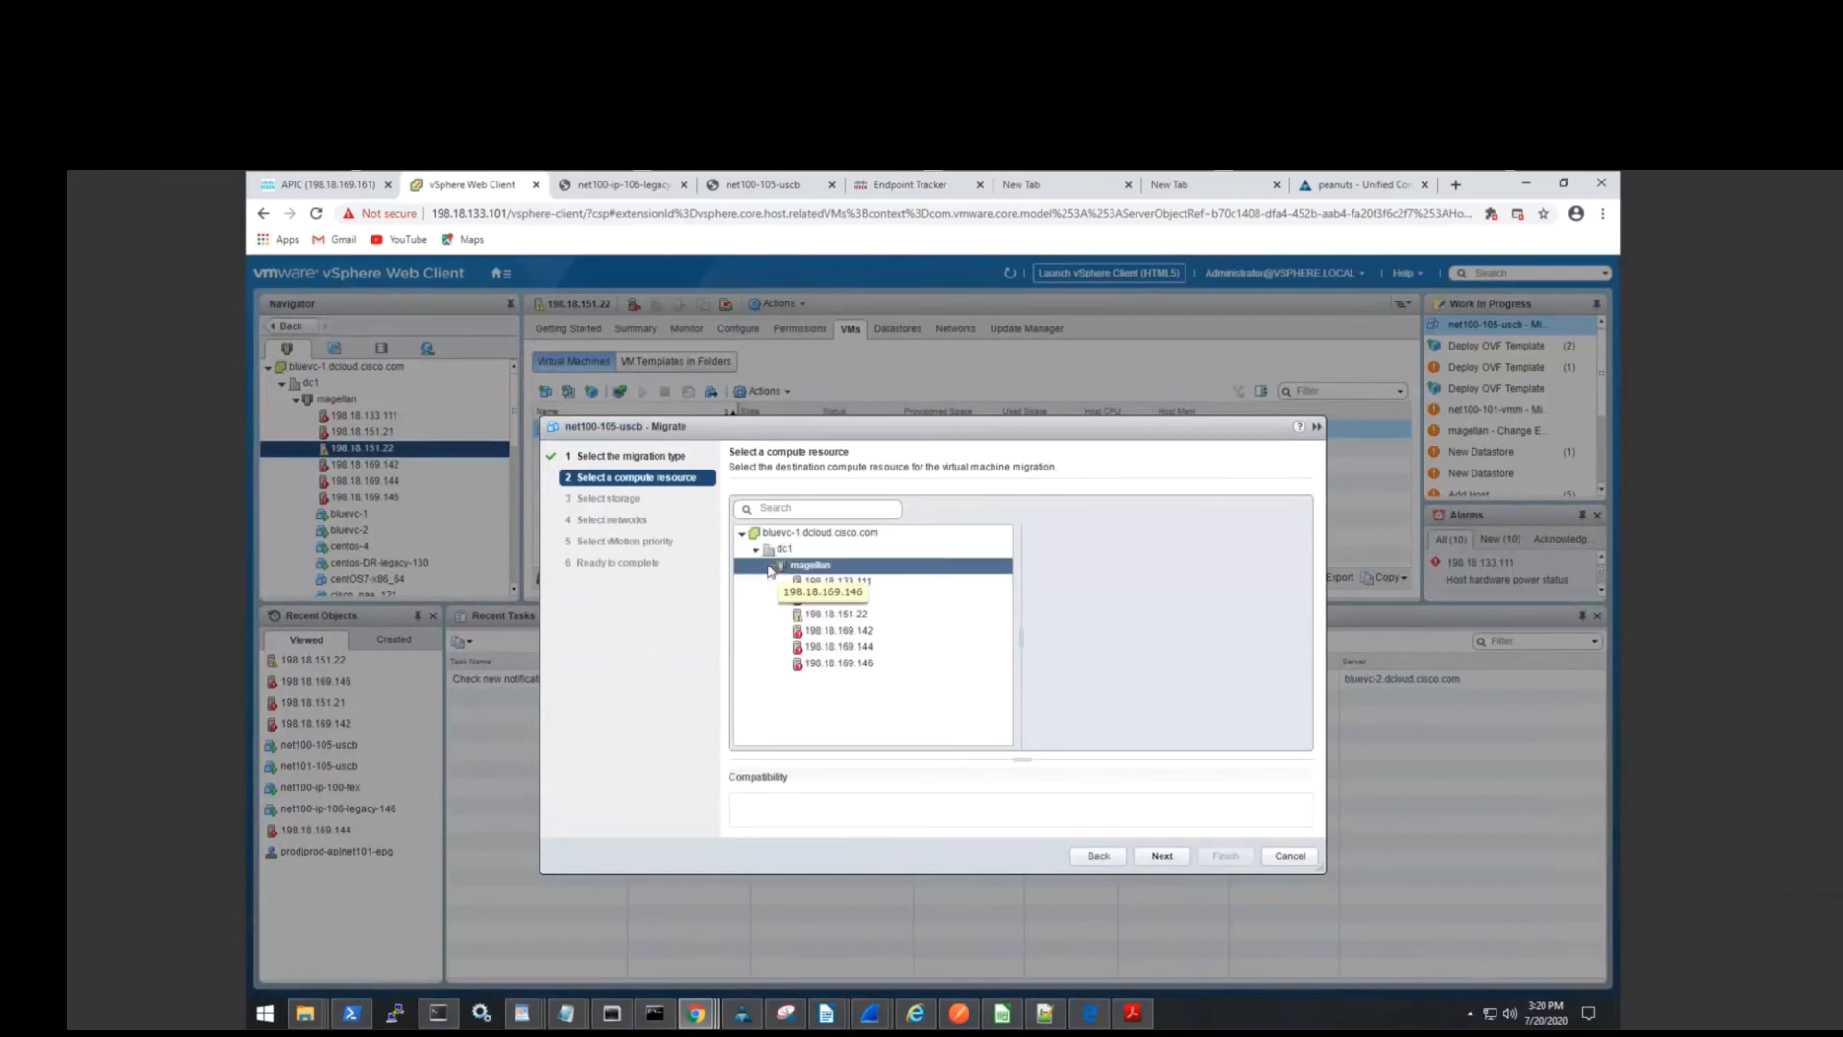
{"action": "left_click", "coordinate": [857, 664]}
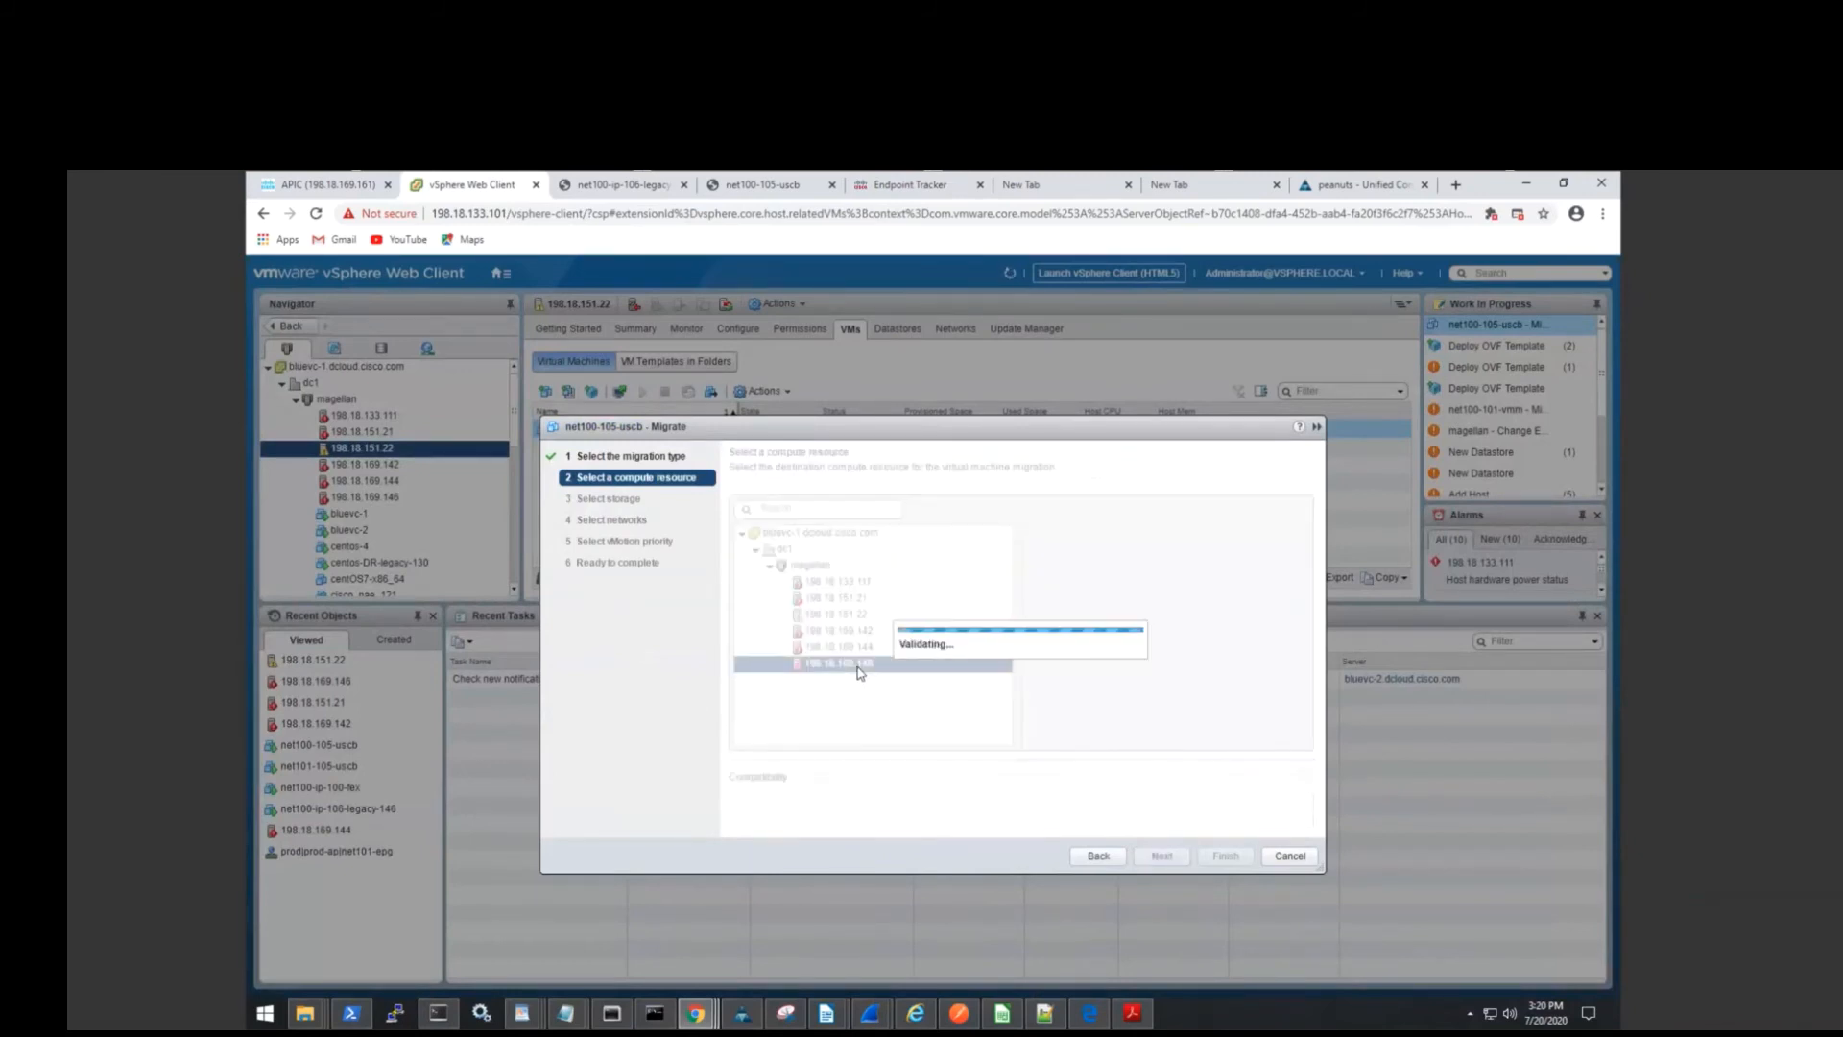
{"action": "left_click", "coordinate": [1160, 857]}
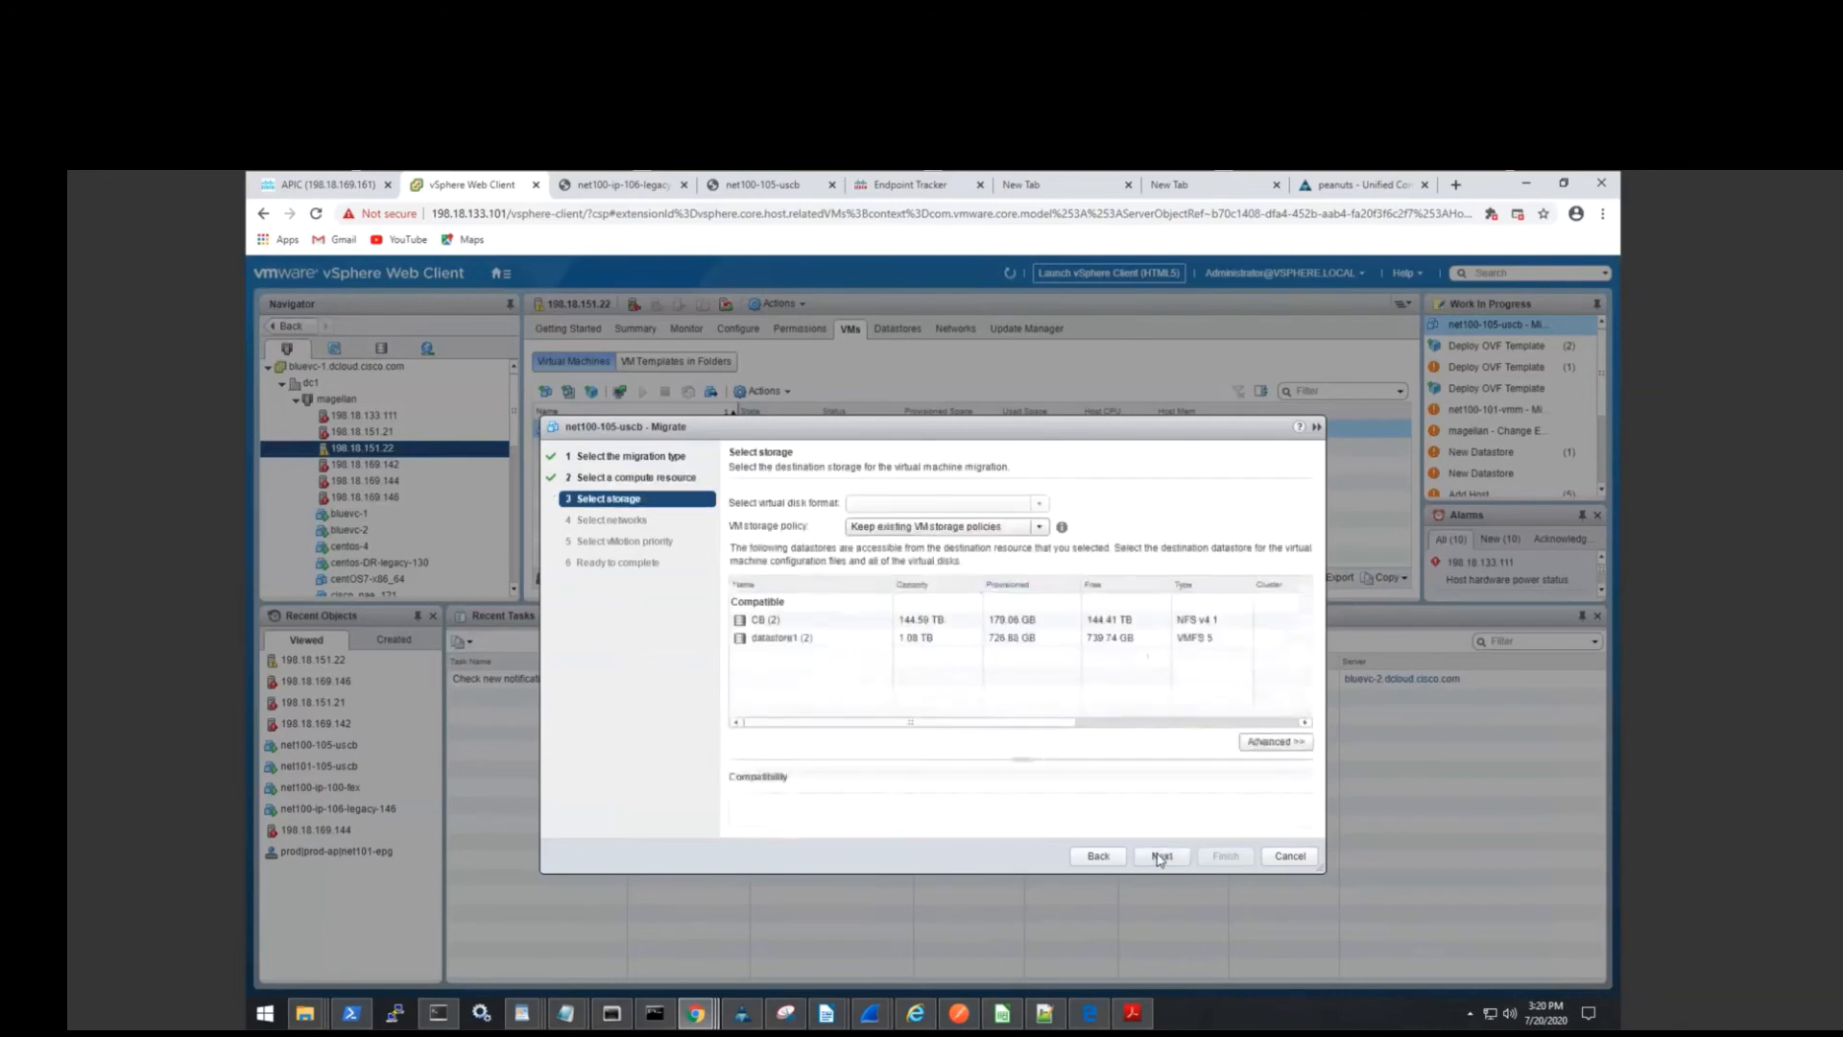
{"action": "left_click", "coordinate": [794, 640]}
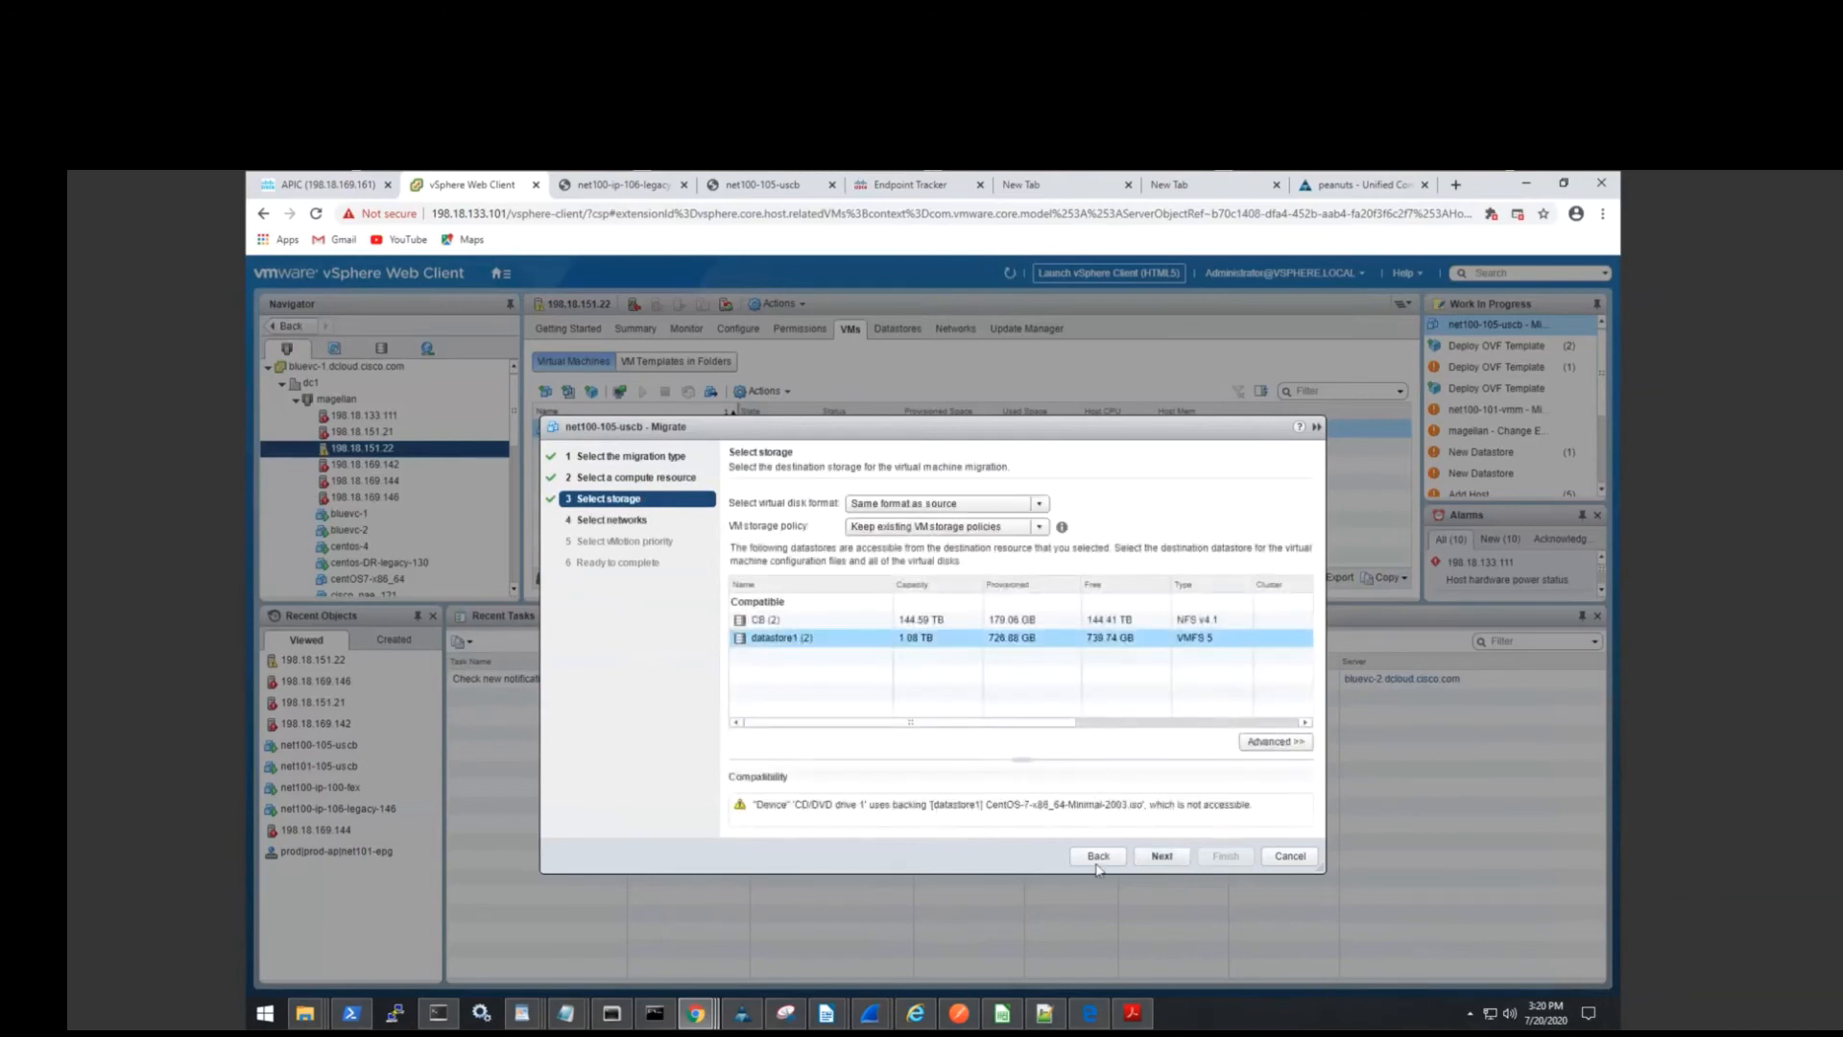
Keep the default destination network and high-priority vMotion for net100-105-uscb, and start the migration.
{"action": "left_click", "coordinate": [1158, 867]}
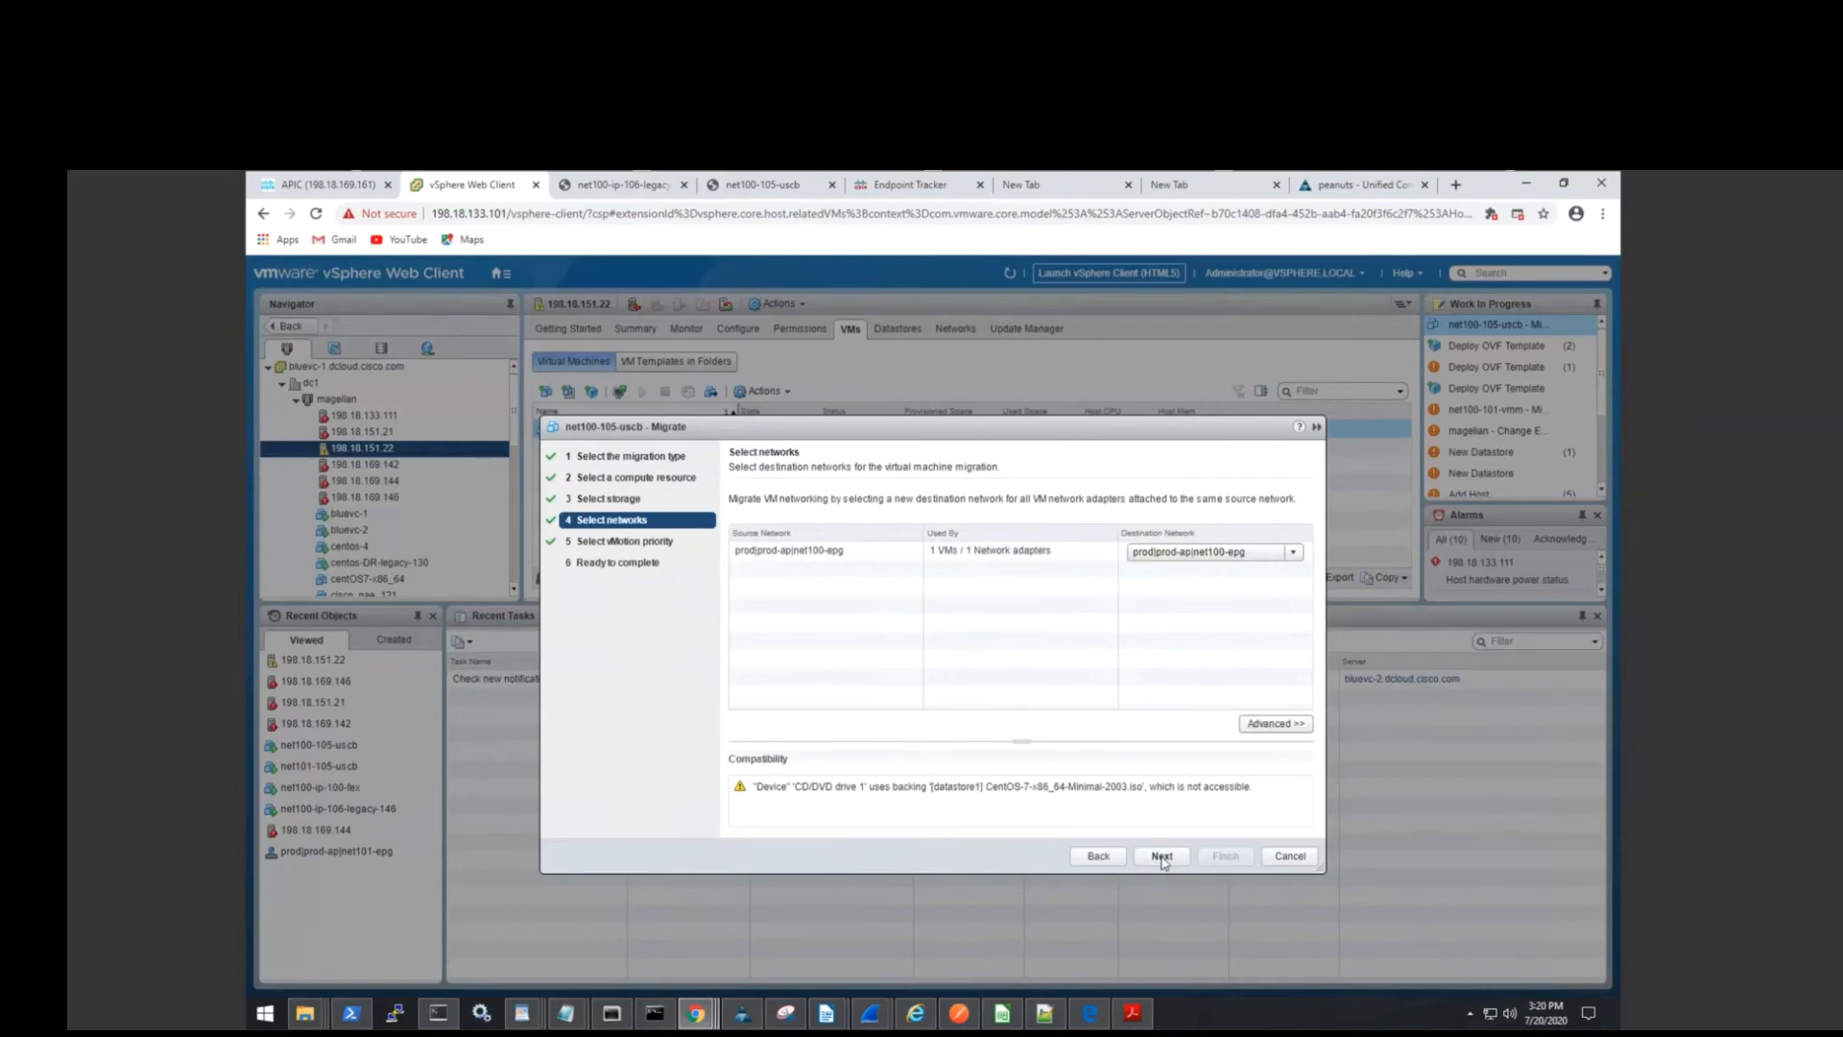
{"action": "left_click", "coordinate": [1161, 857]}
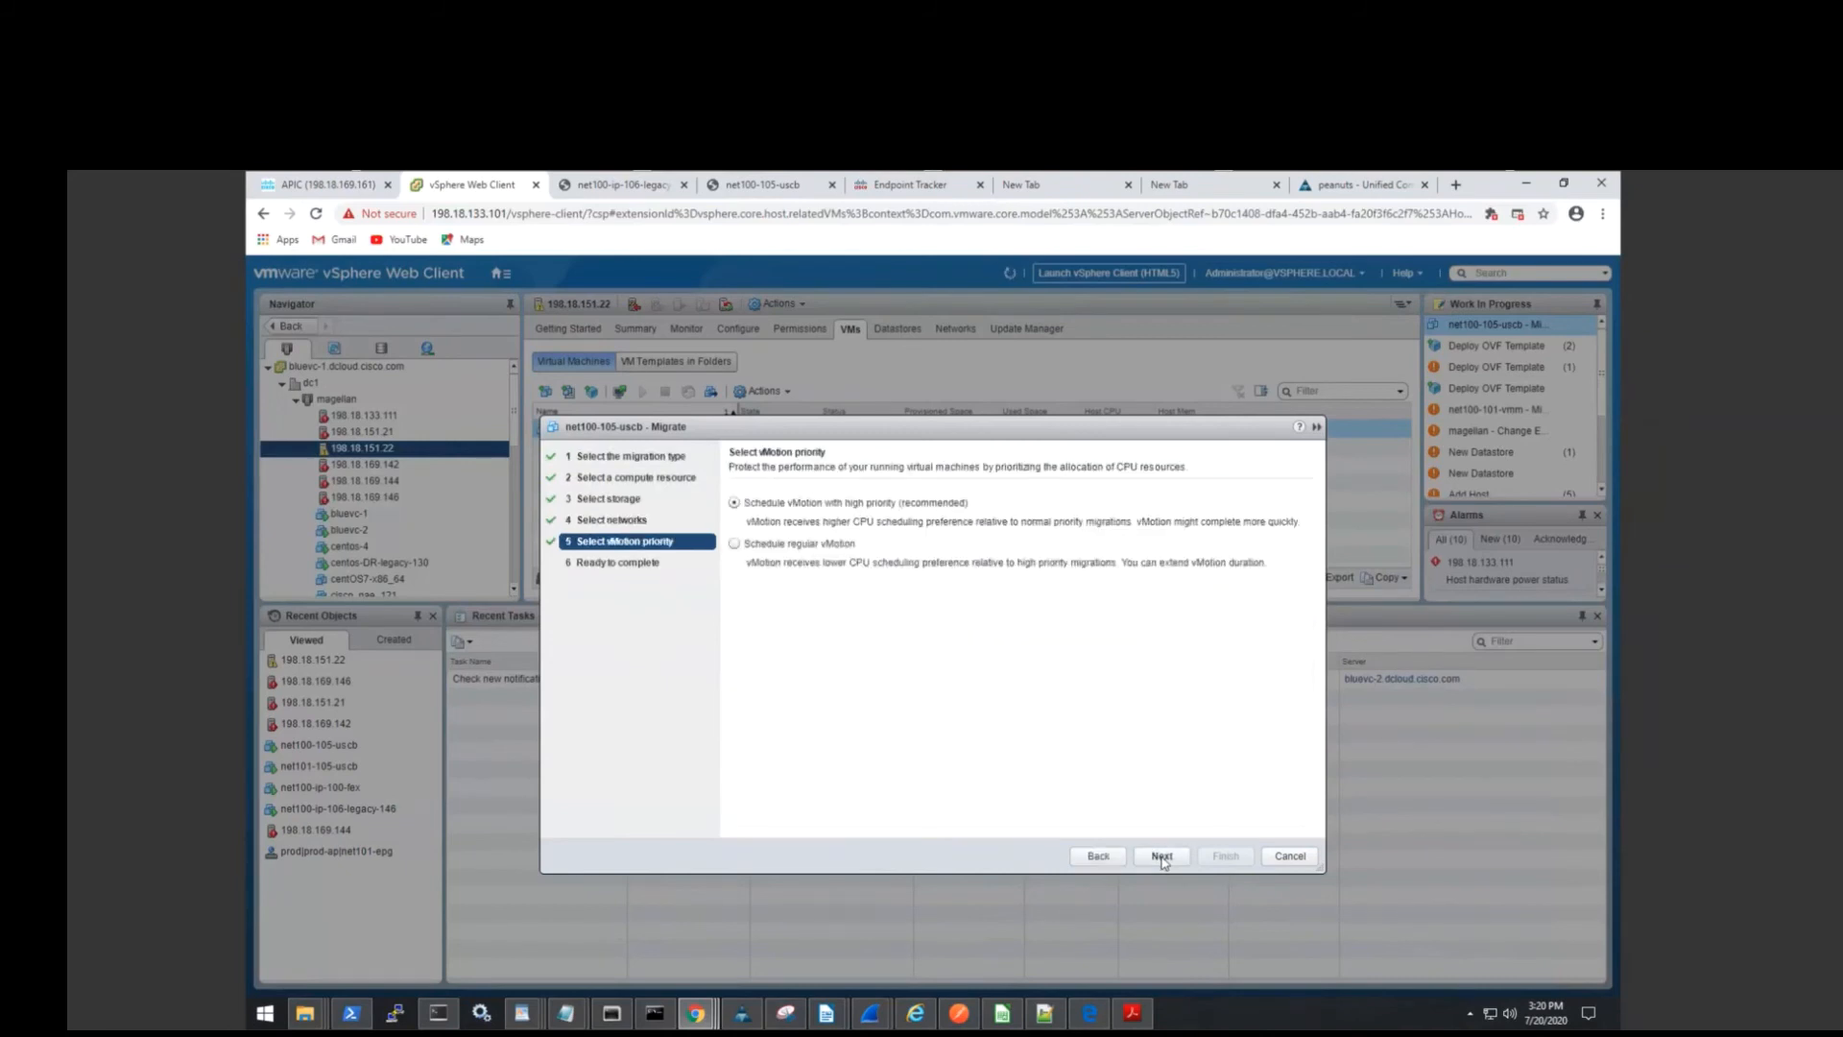
{"action": "left_click", "coordinate": [1162, 857]}
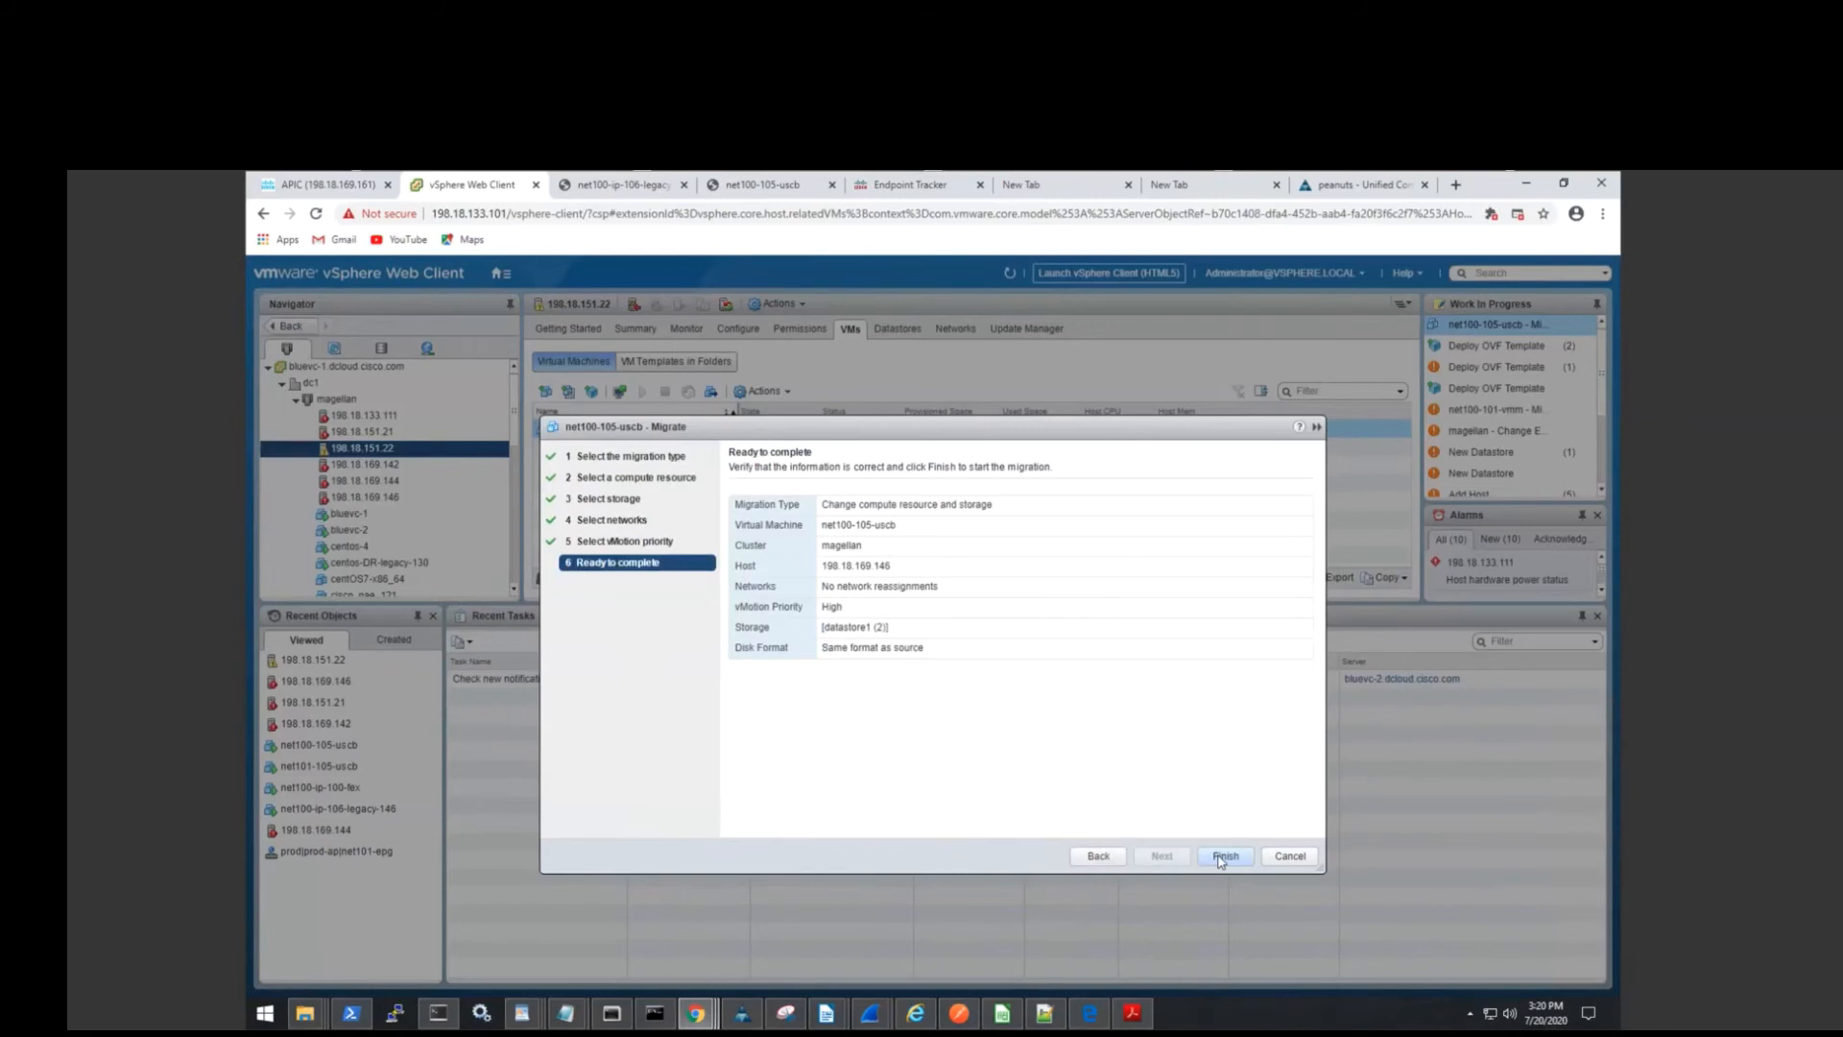
{"action": "left_click", "coordinate": [1223, 857]}
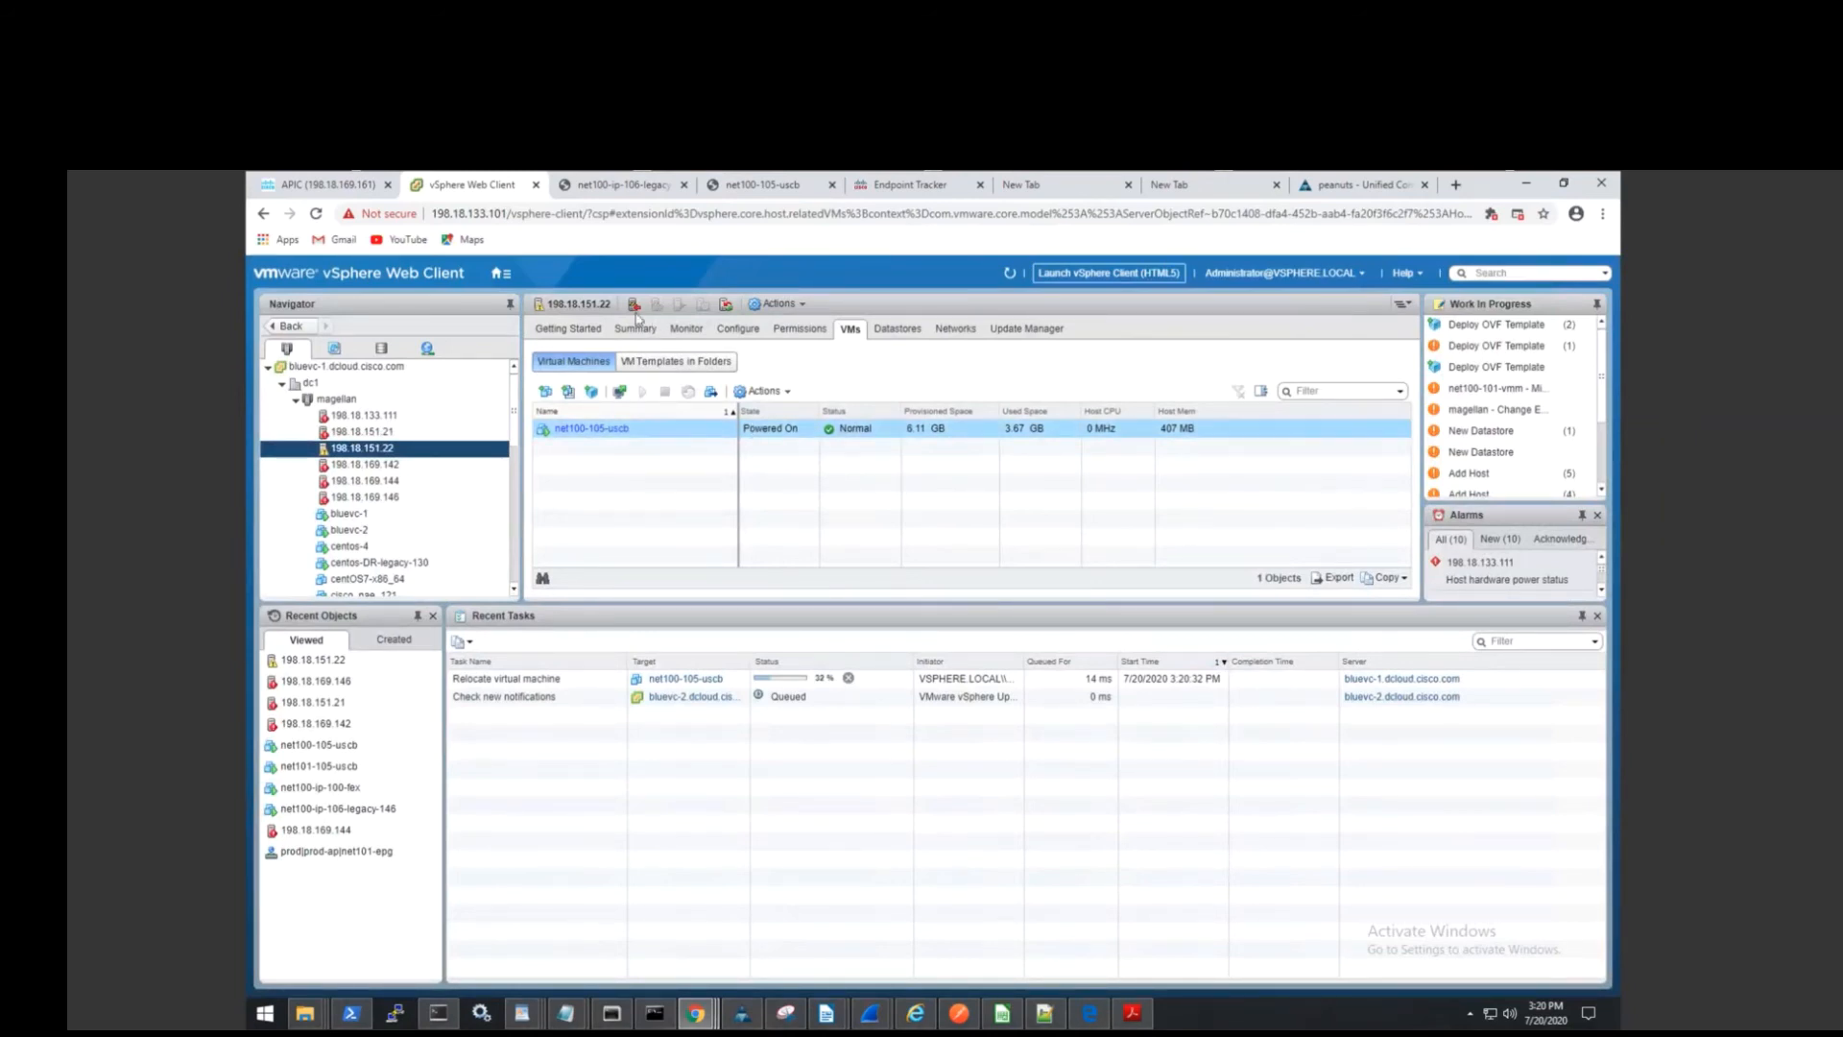
Check the running pings in the net100-ip-106-legacy and net100-105-uscb consoles, and follow the relocation task in the vSphere Web Client.
{"action": "left_click", "coordinate": [617, 185]}
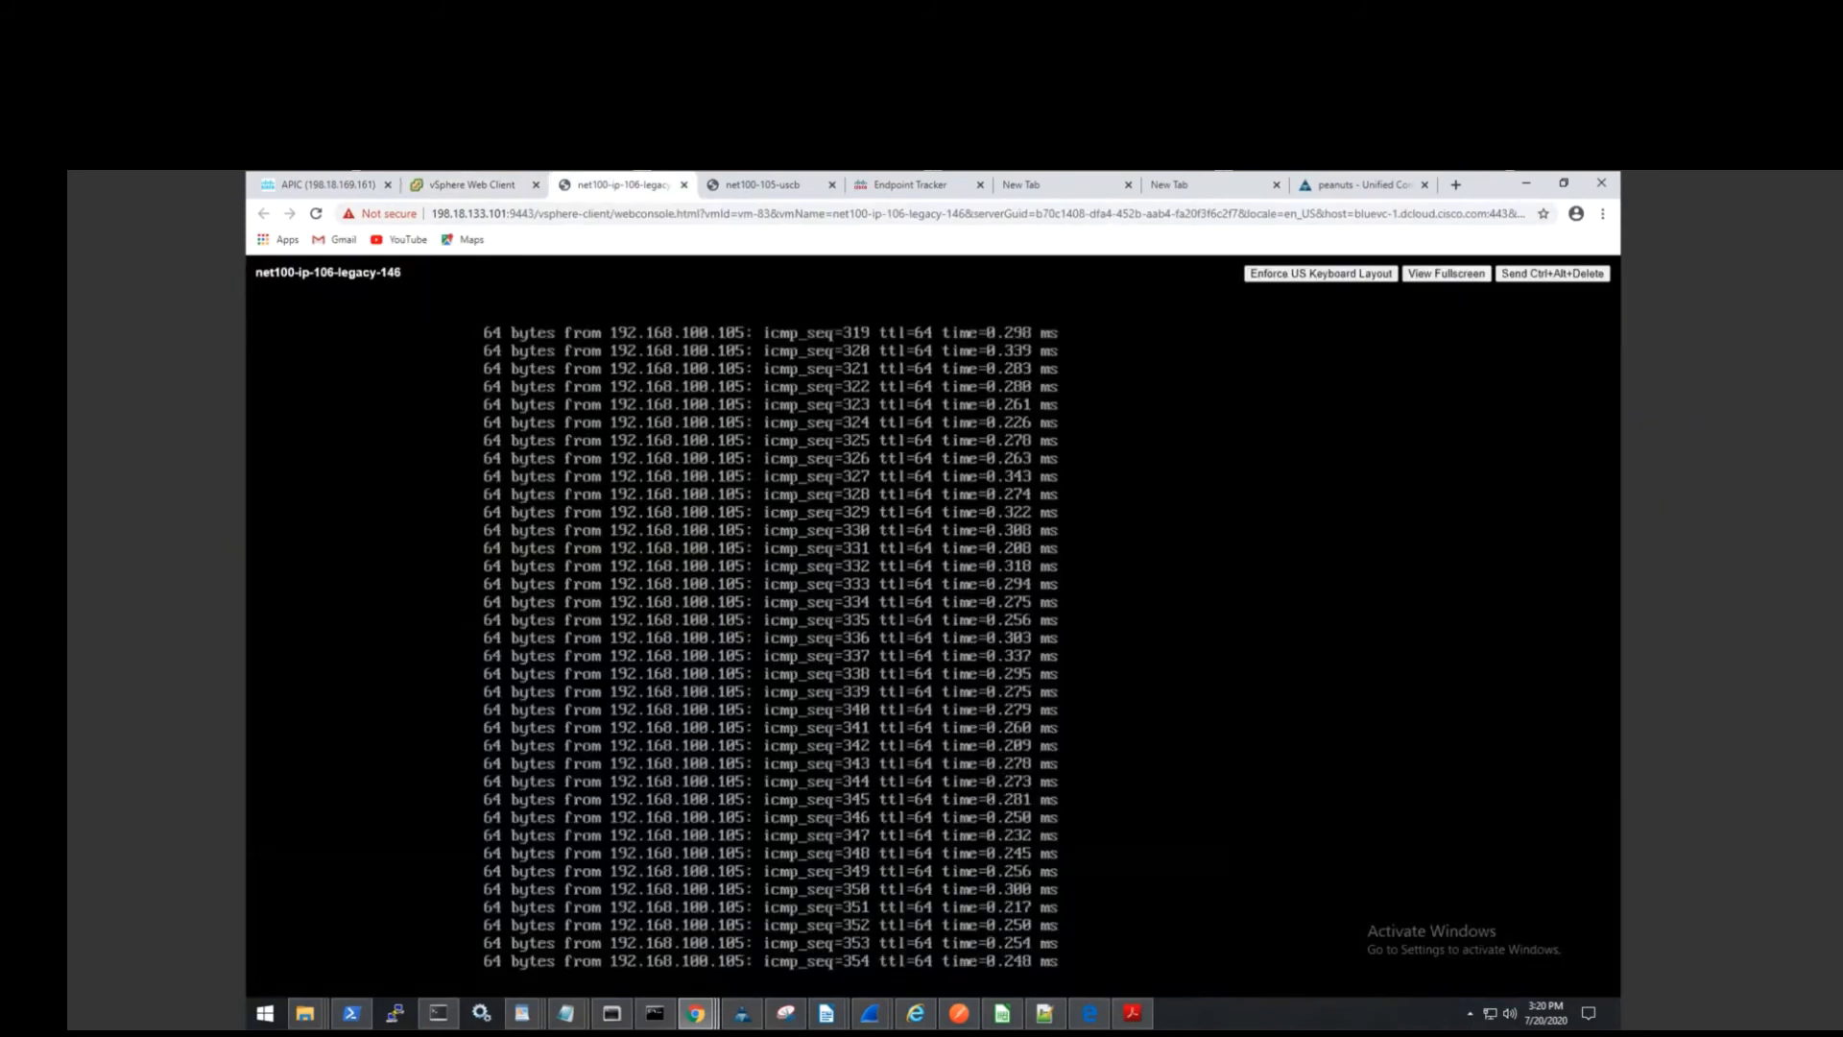
{"action": "left_click", "coordinate": [778, 187]}
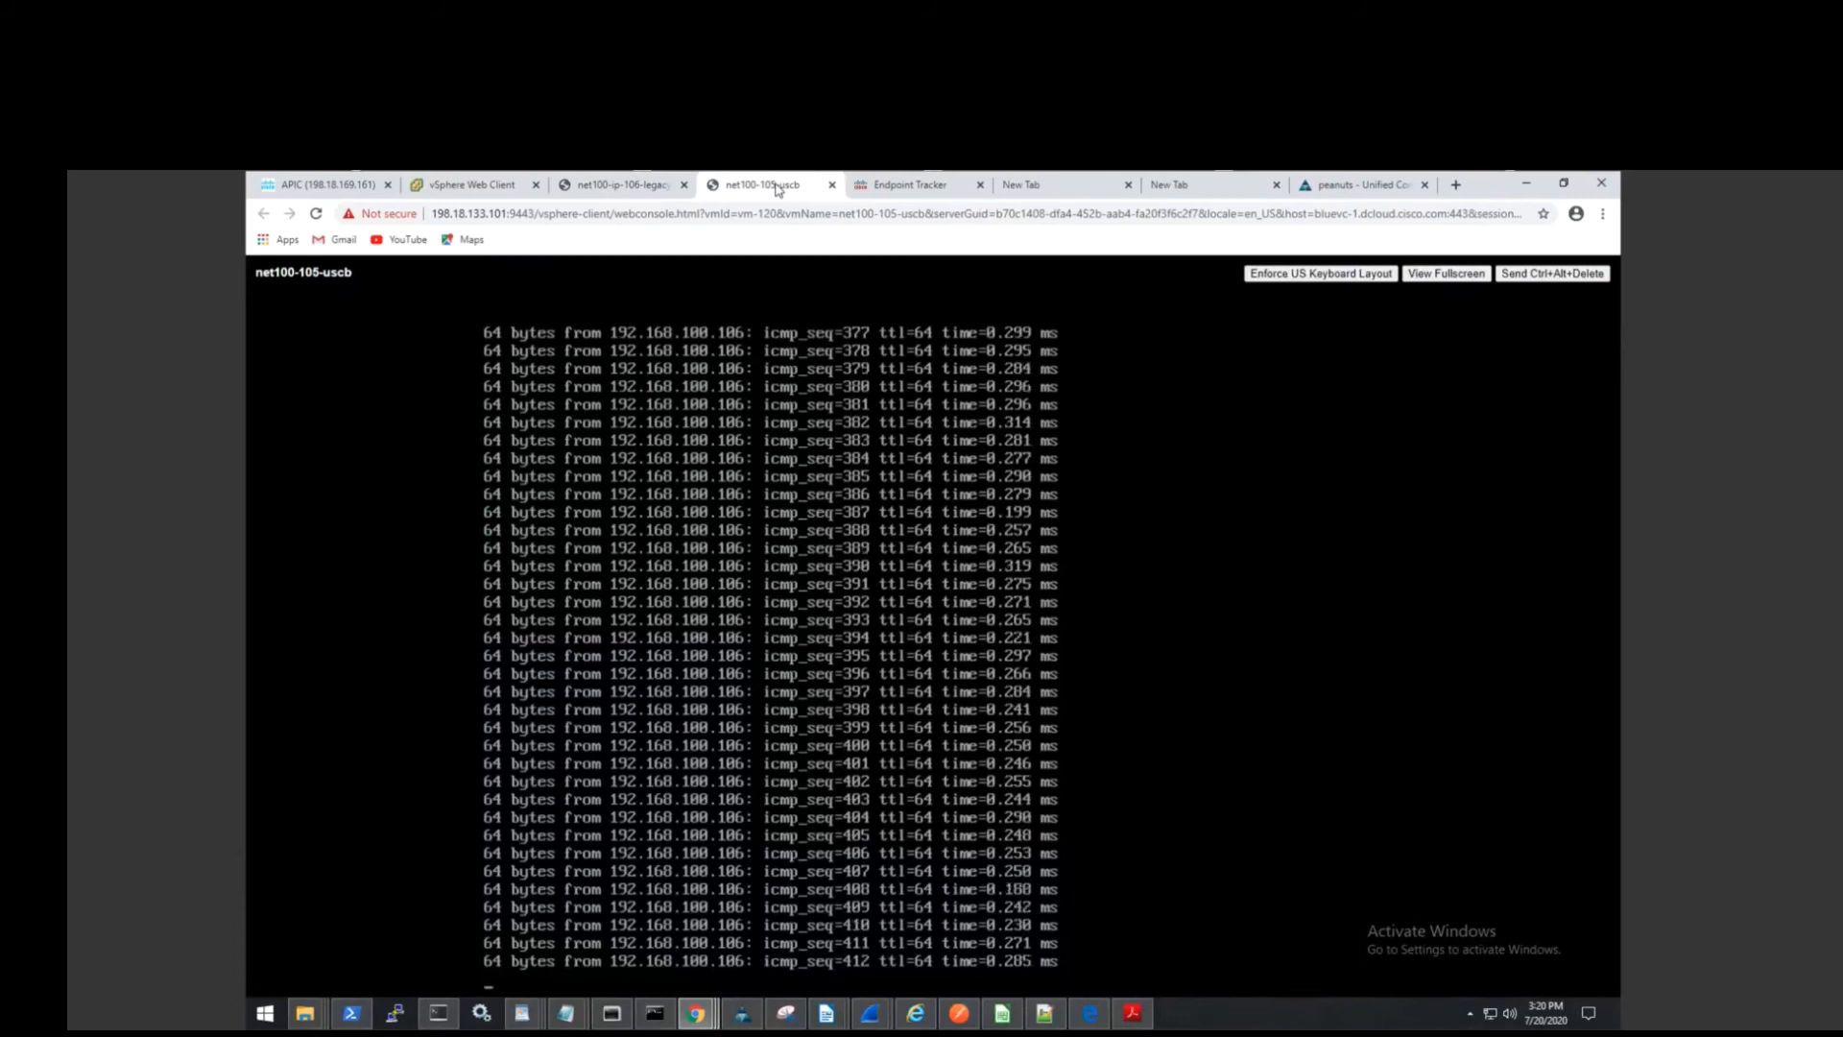
{"action": "left_click", "coordinate": [499, 194]}
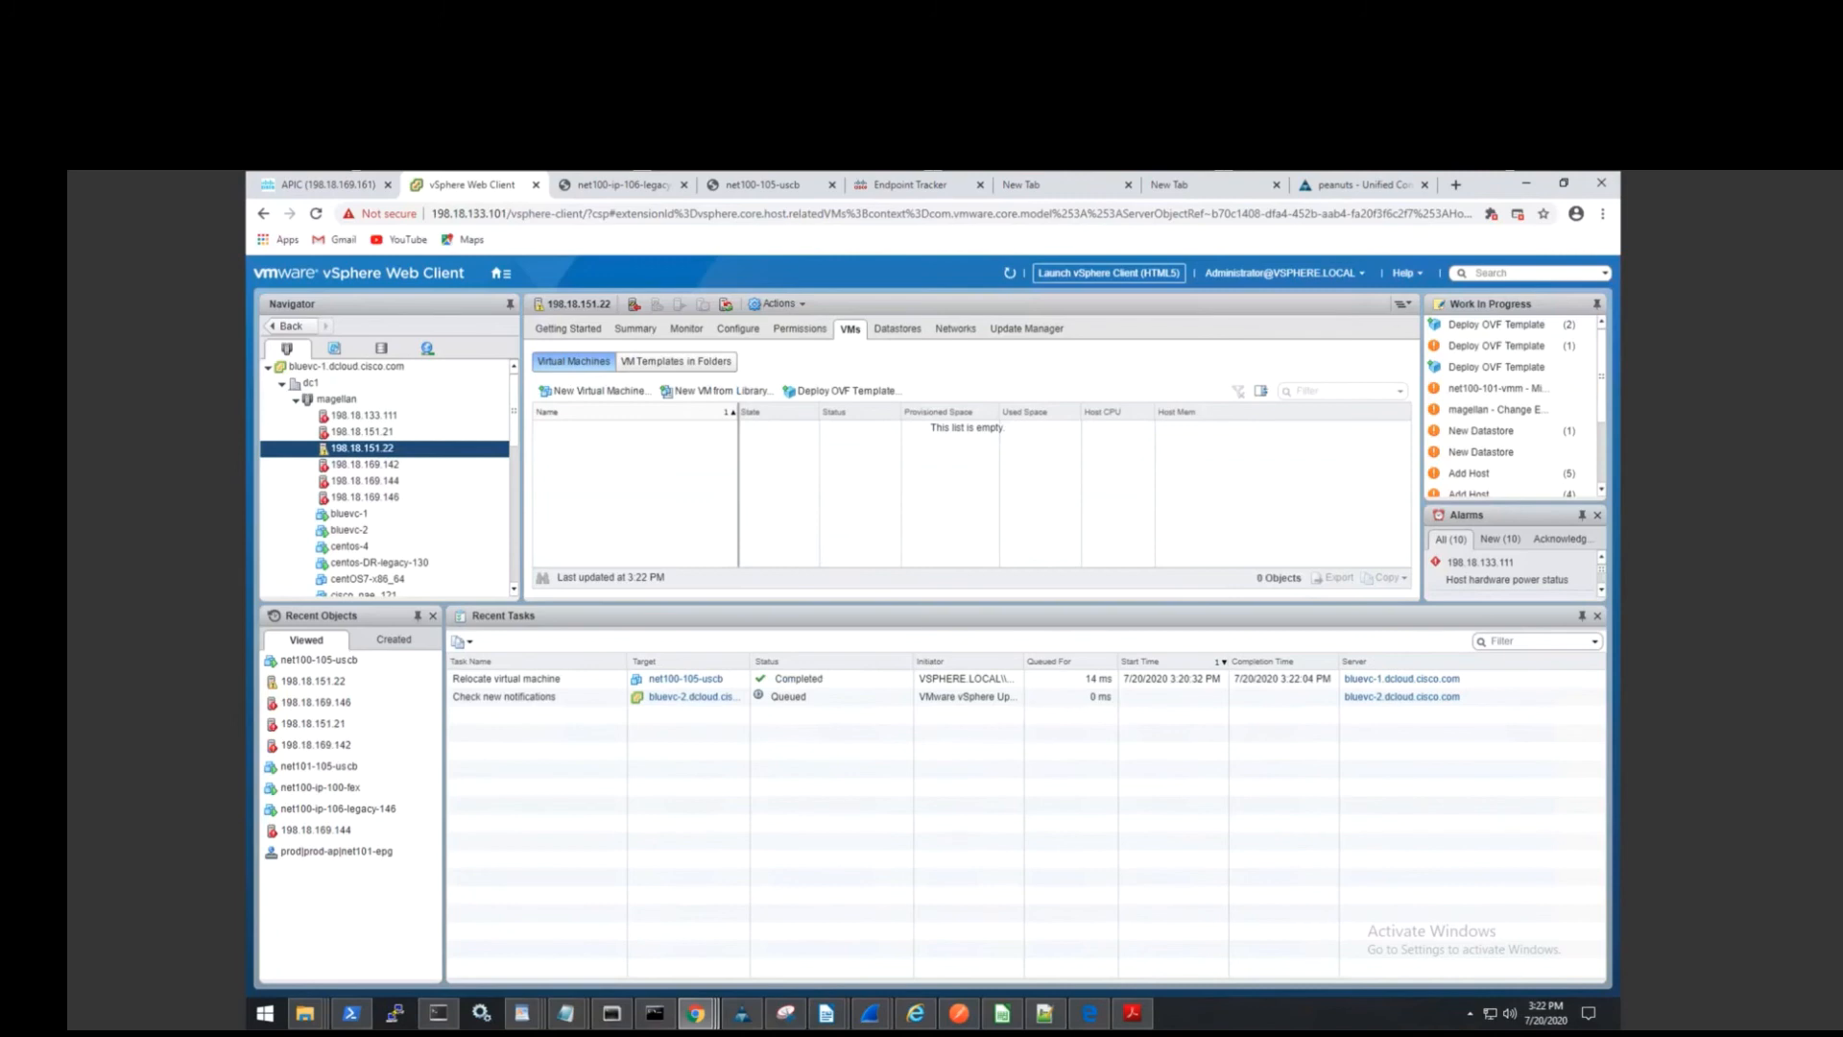
Recheck the pings in the net100-ip-106-legacy console and reload the net100-105-uscb console to reconnect it.
{"action": "left_click", "coordinate": [661, 193]}
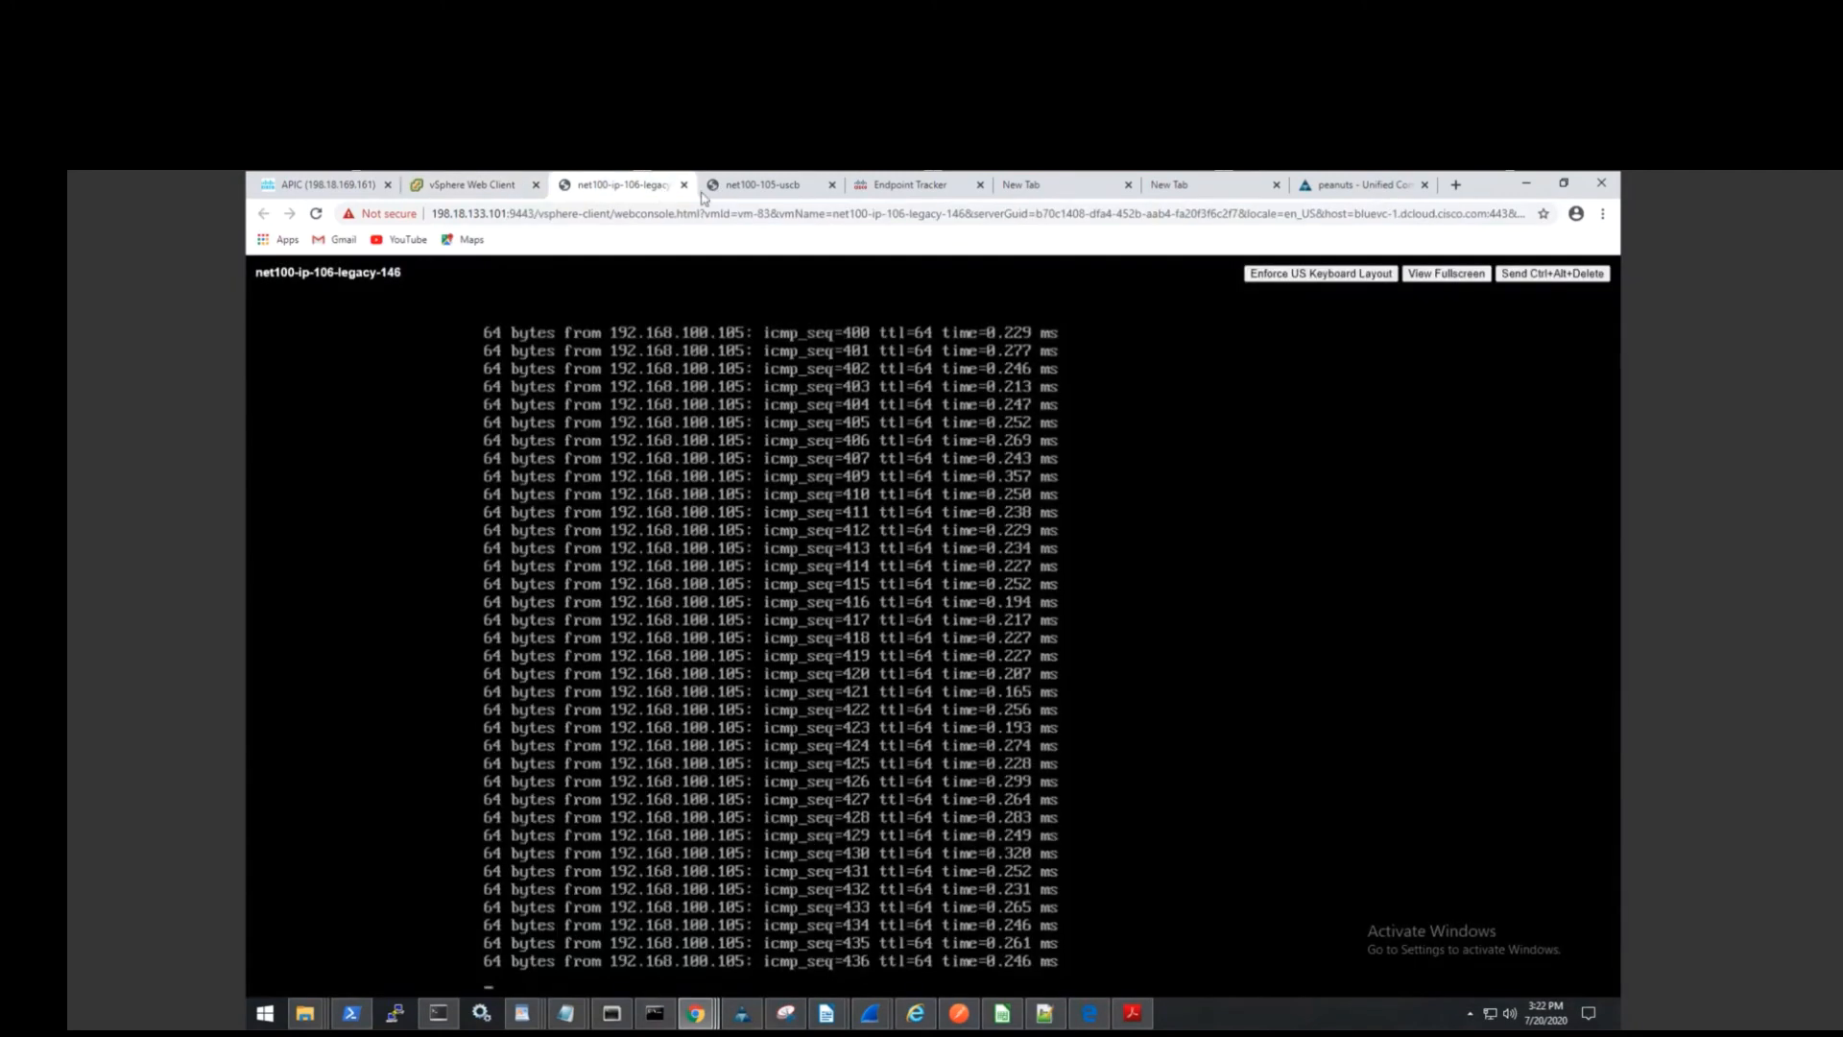
{"action": "left_click", "coordinate": [740, 192]}
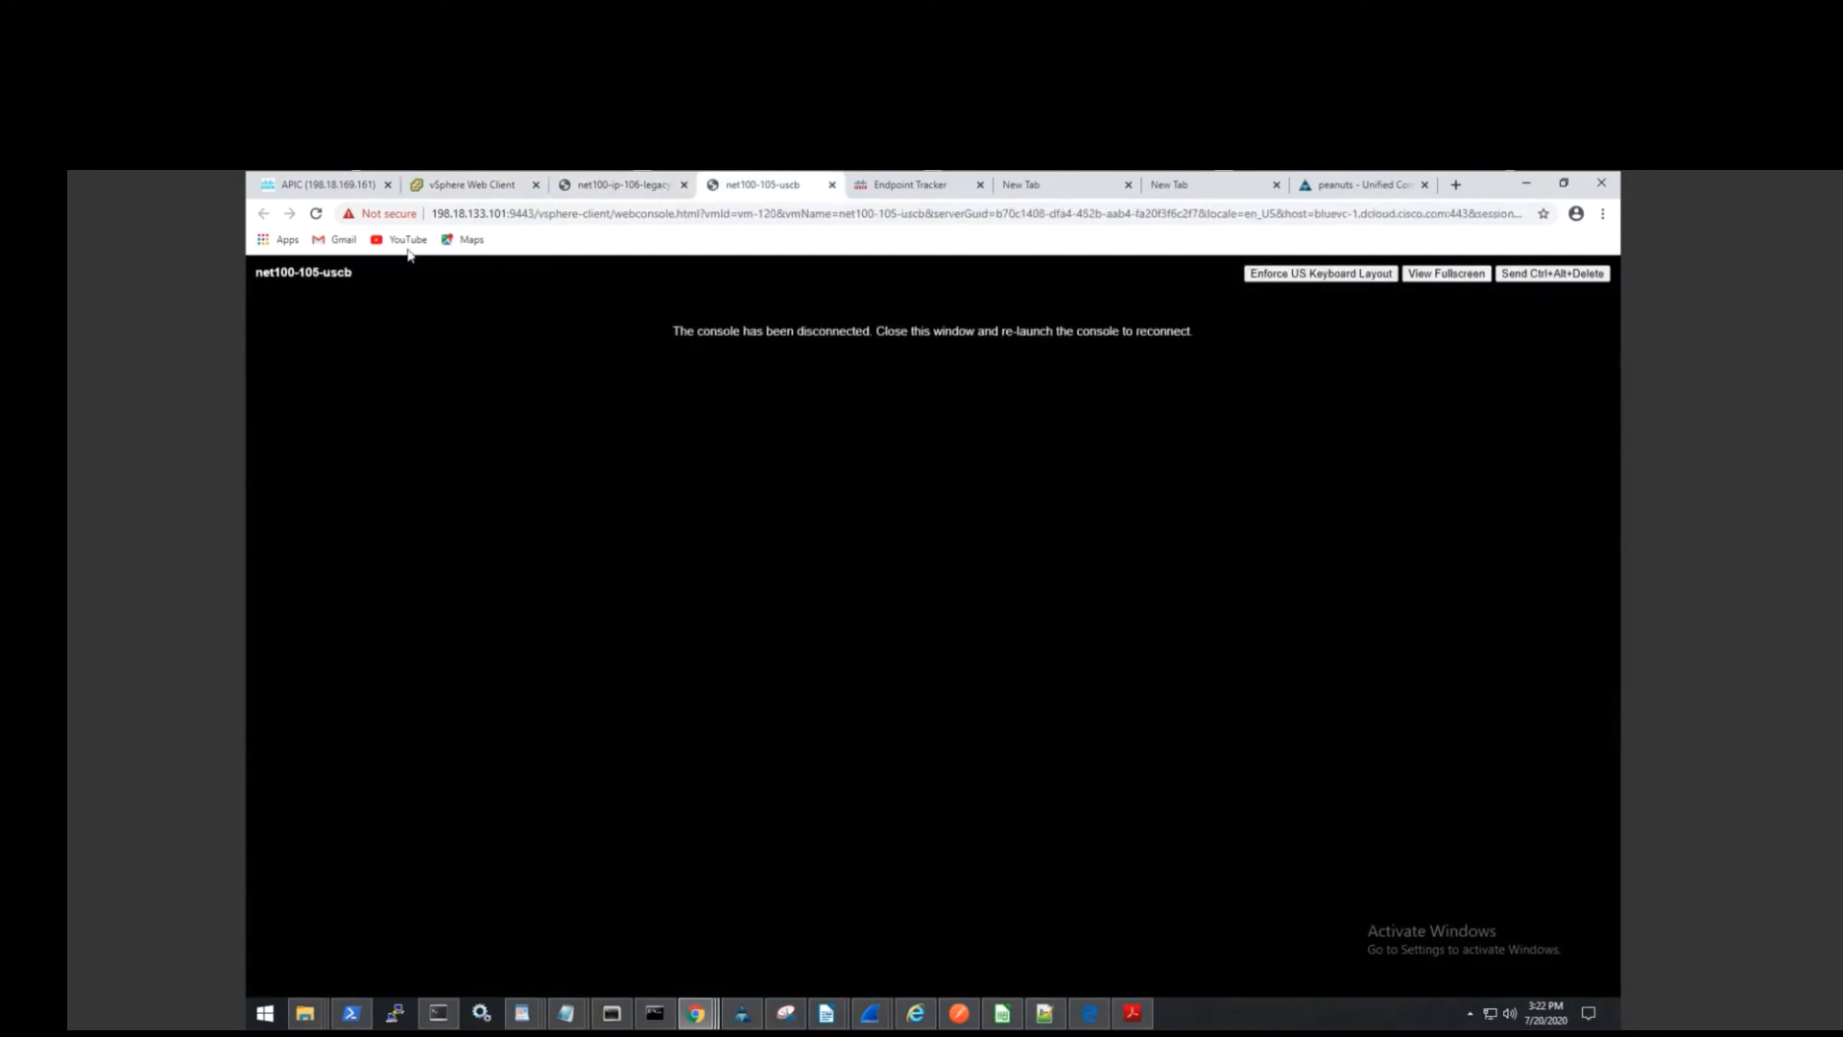
{"action": "left_click", "coordinate": [315, 215]}
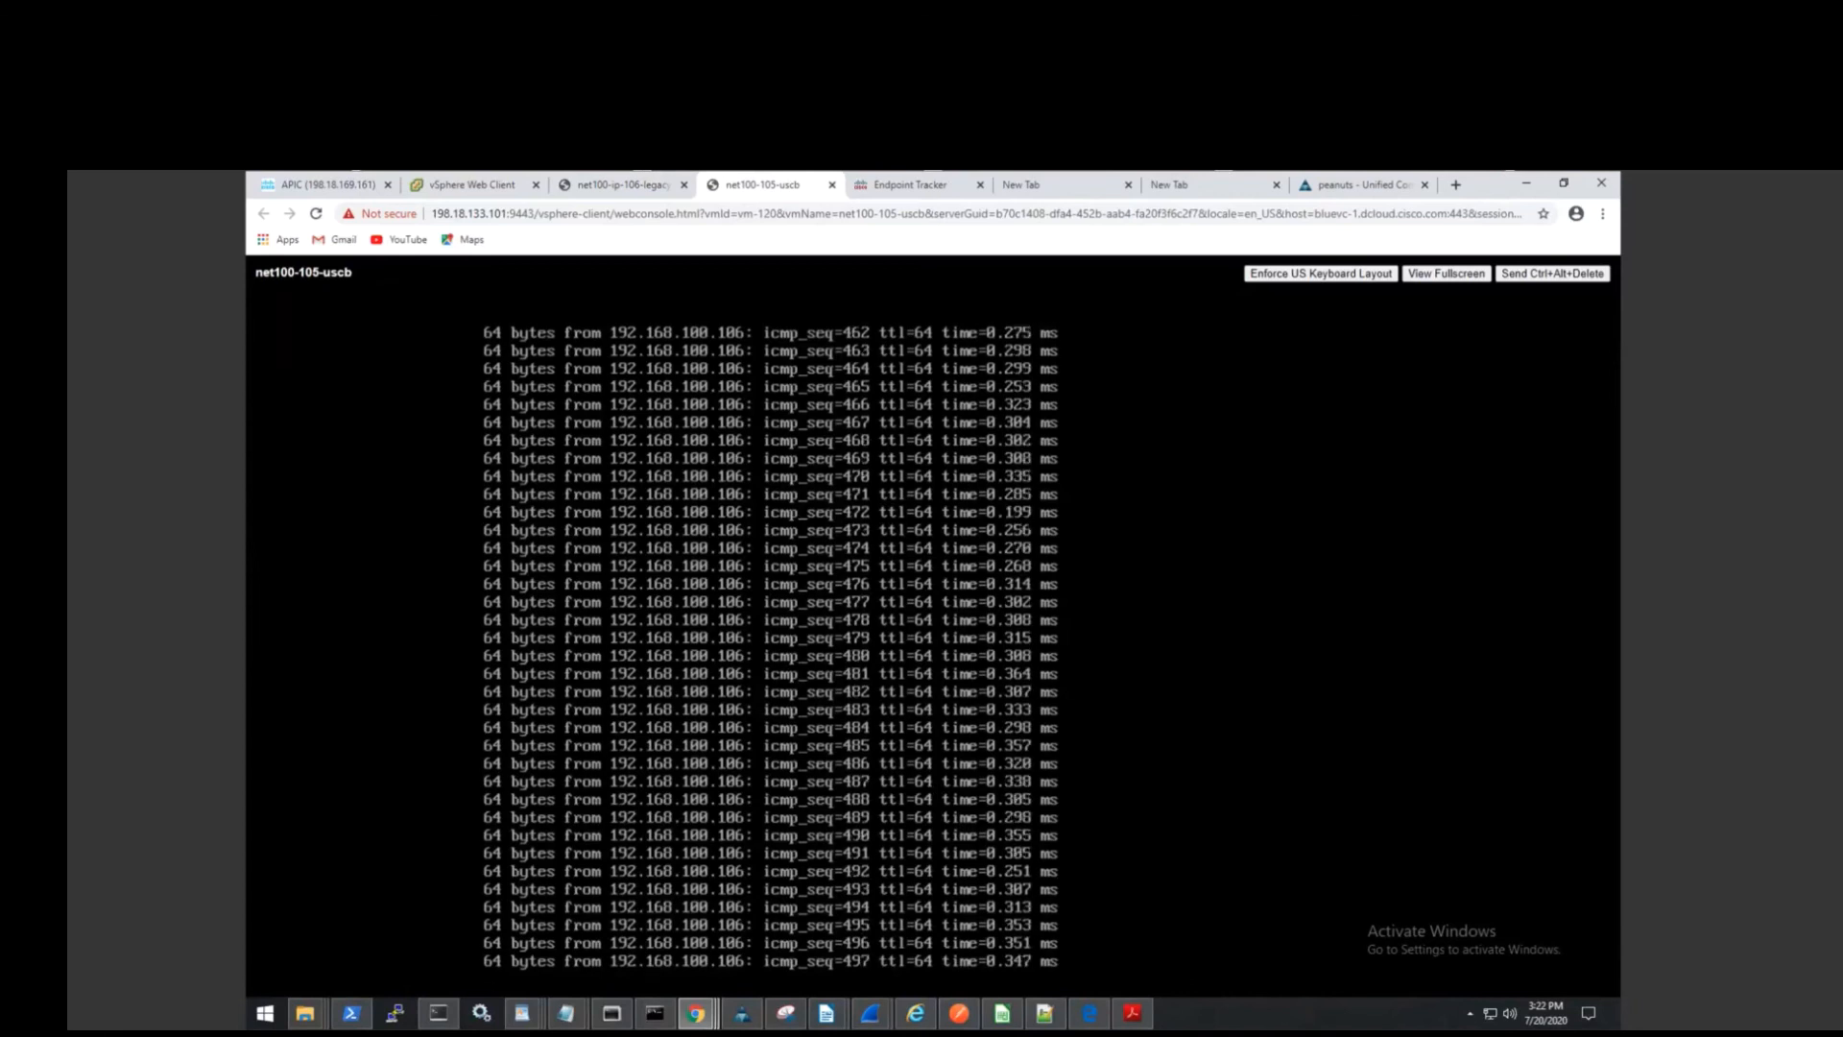
Switch to Enhanced Endpoint Tracker and refresh the endpoint details and history of 192.168.100.105.
{"action": "left_click", "coordinate": [916, 187]}
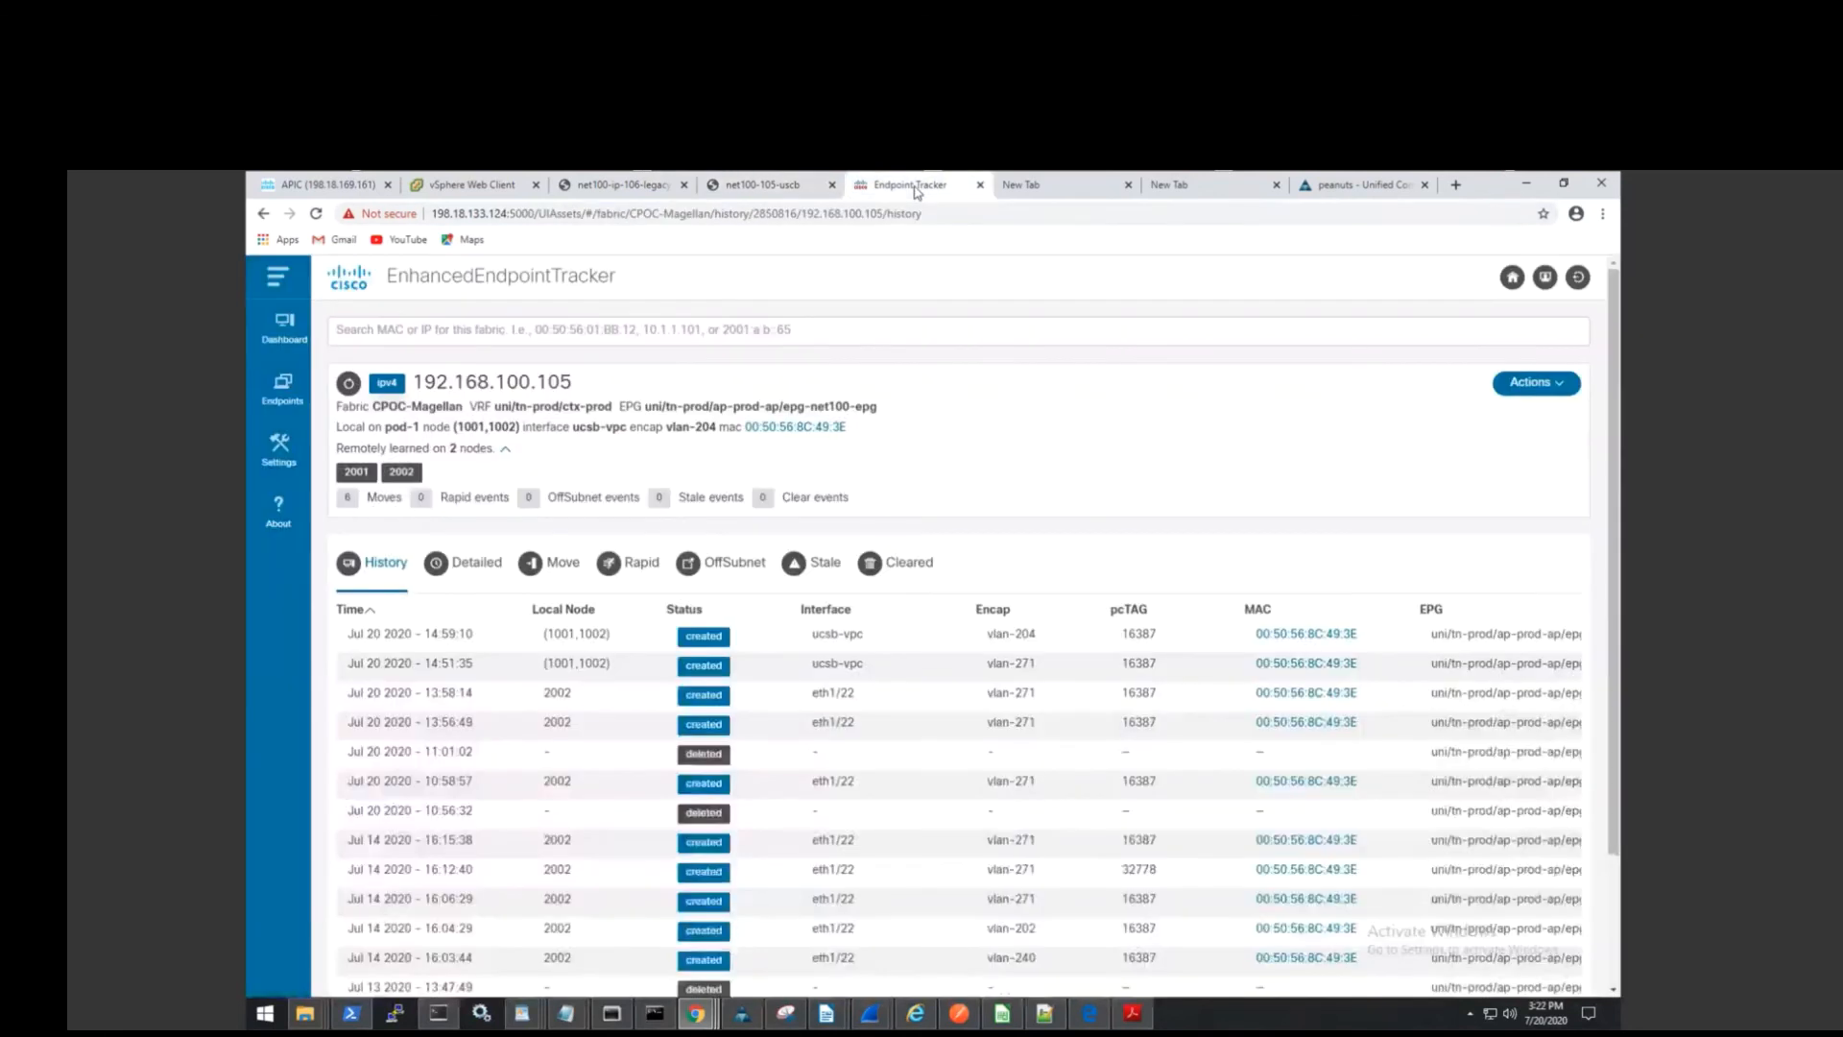
{"action": "left_click", "coordinate": [347, 383]}
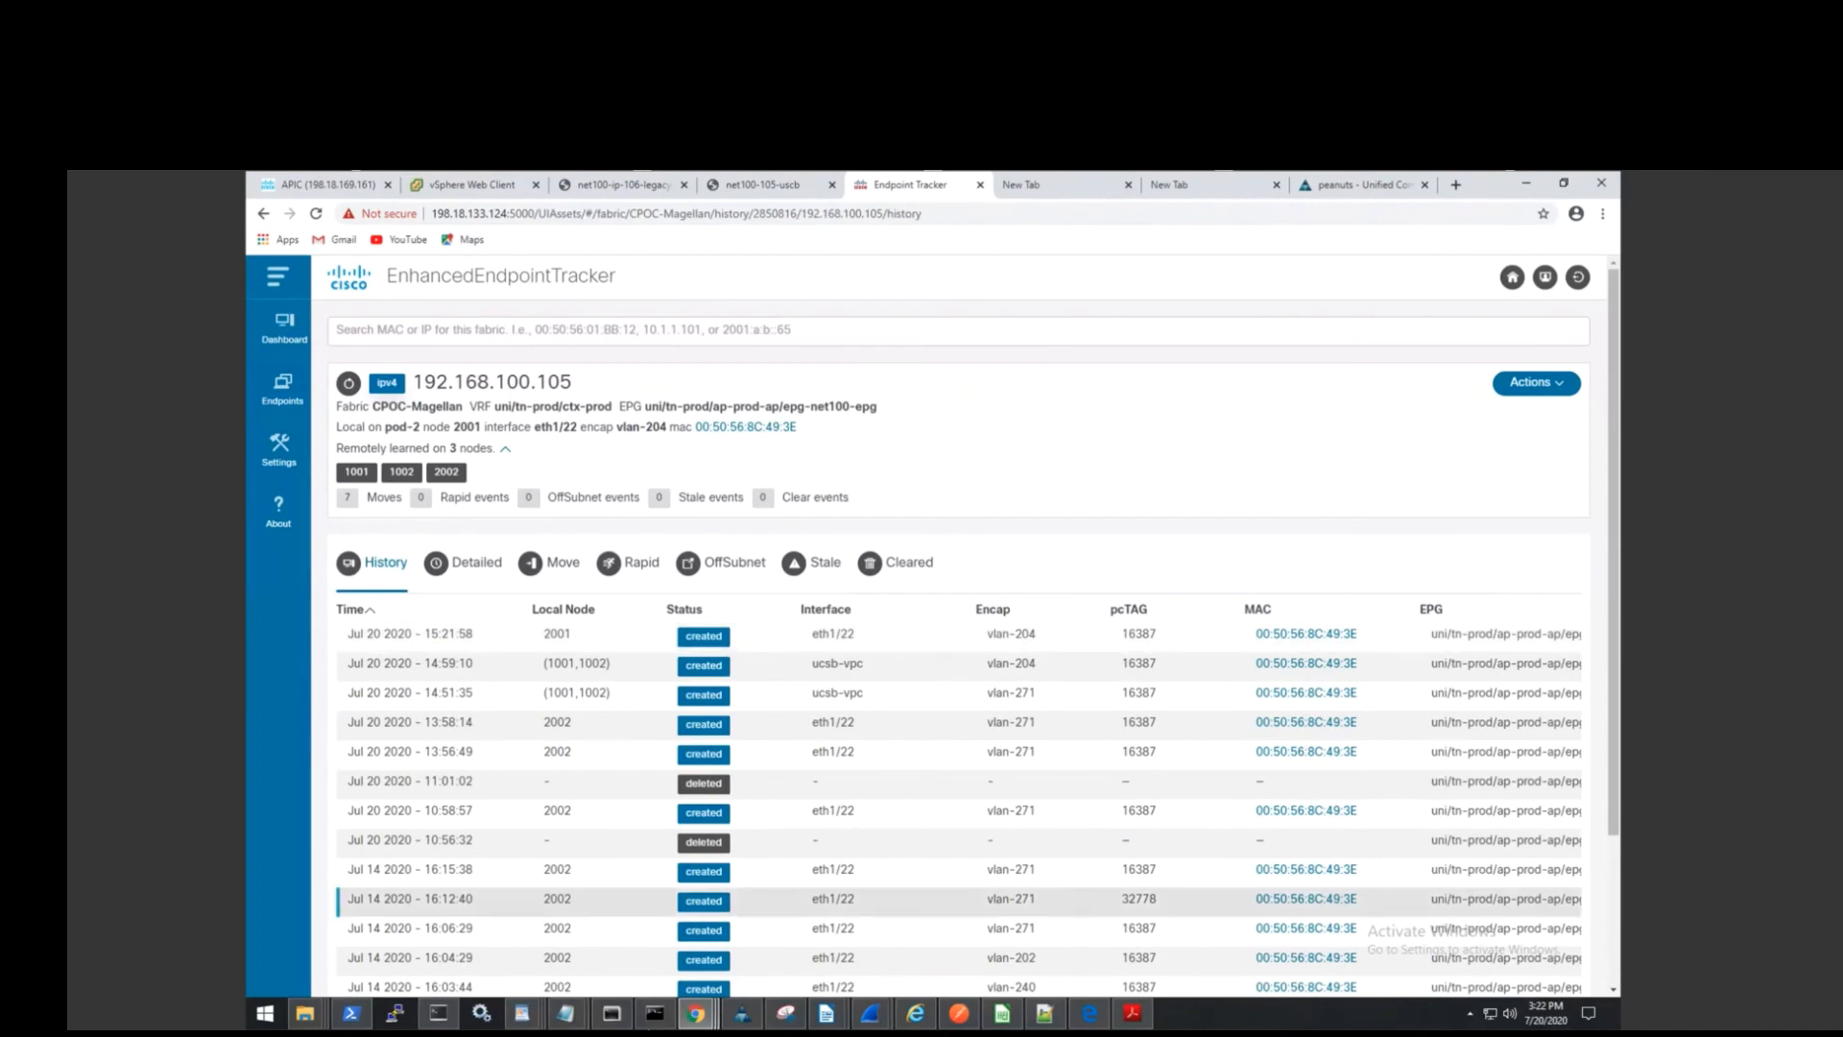
Switch to PuTTY Connection Manager and rerun show endpoint ip 192.168.100.105 on leaf 2001-dingo.
{"action": "mouse_move", "coordinate": [611, 1013]}
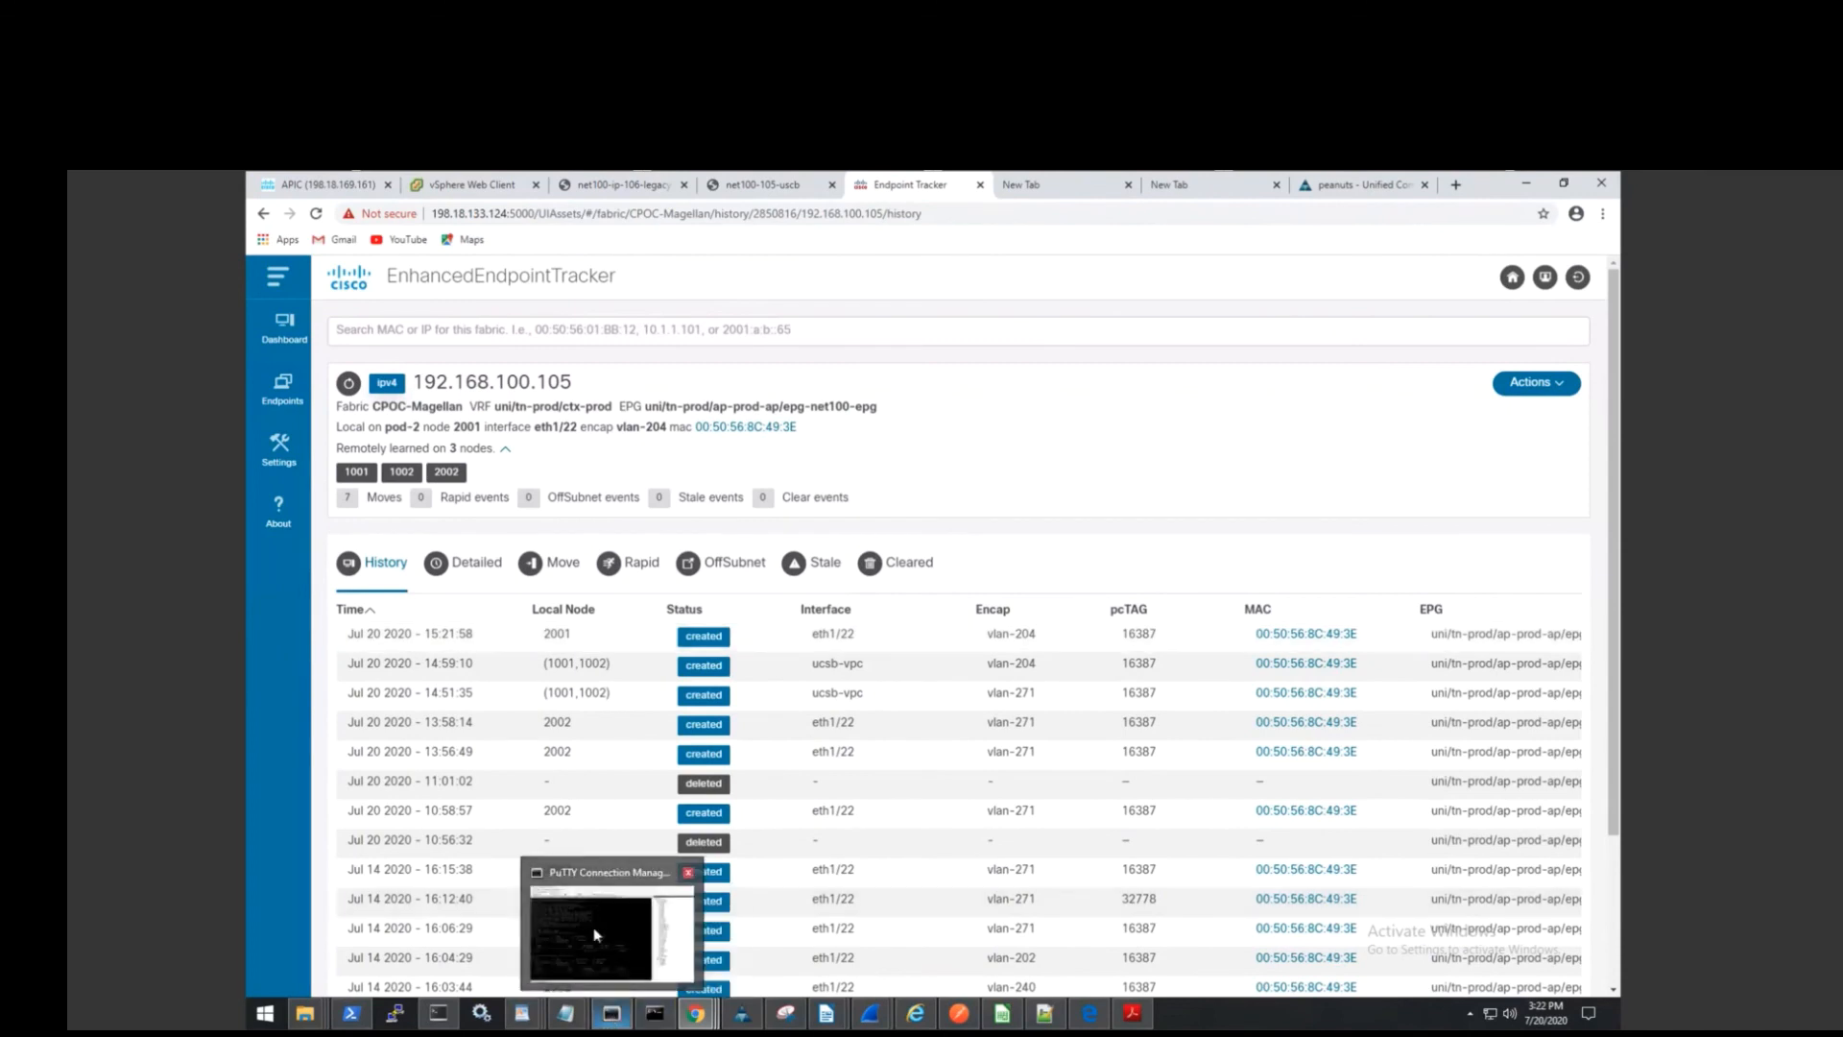
{"action": "left_click", "coordinate": [595, 935]}
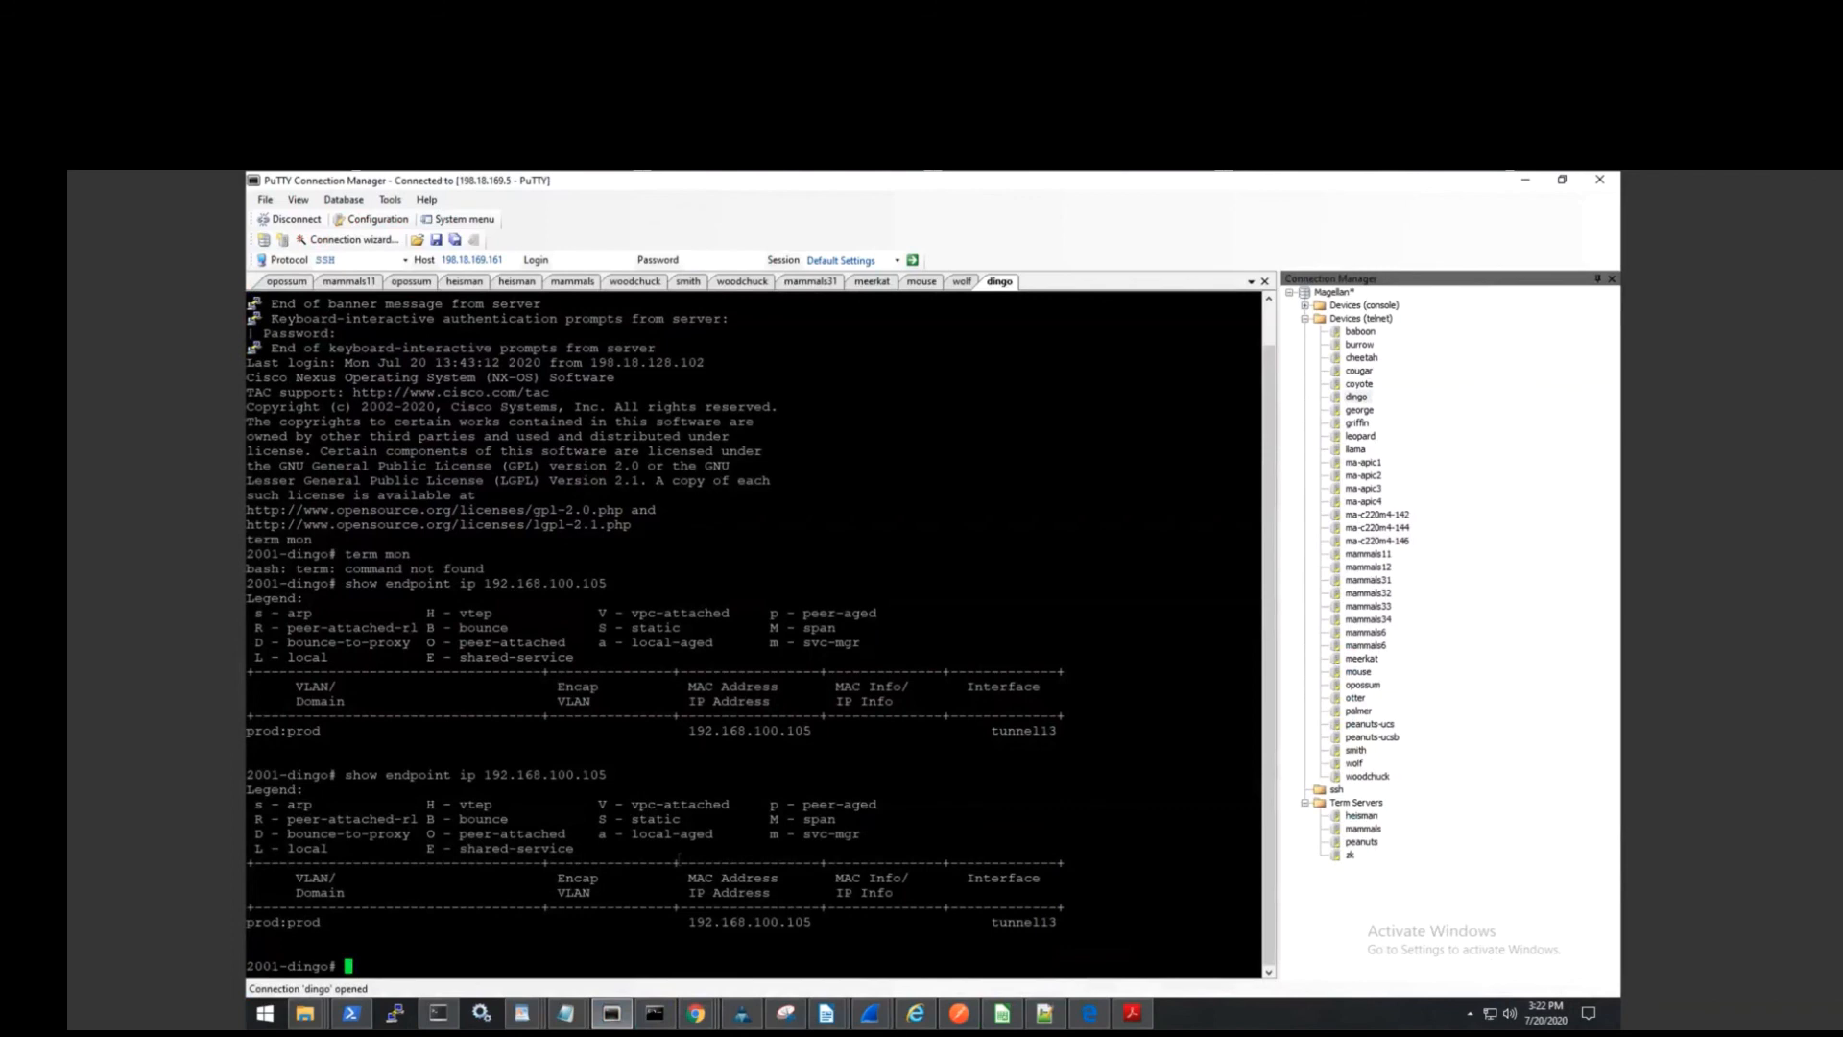
{"action": "key", "text": "Up"}
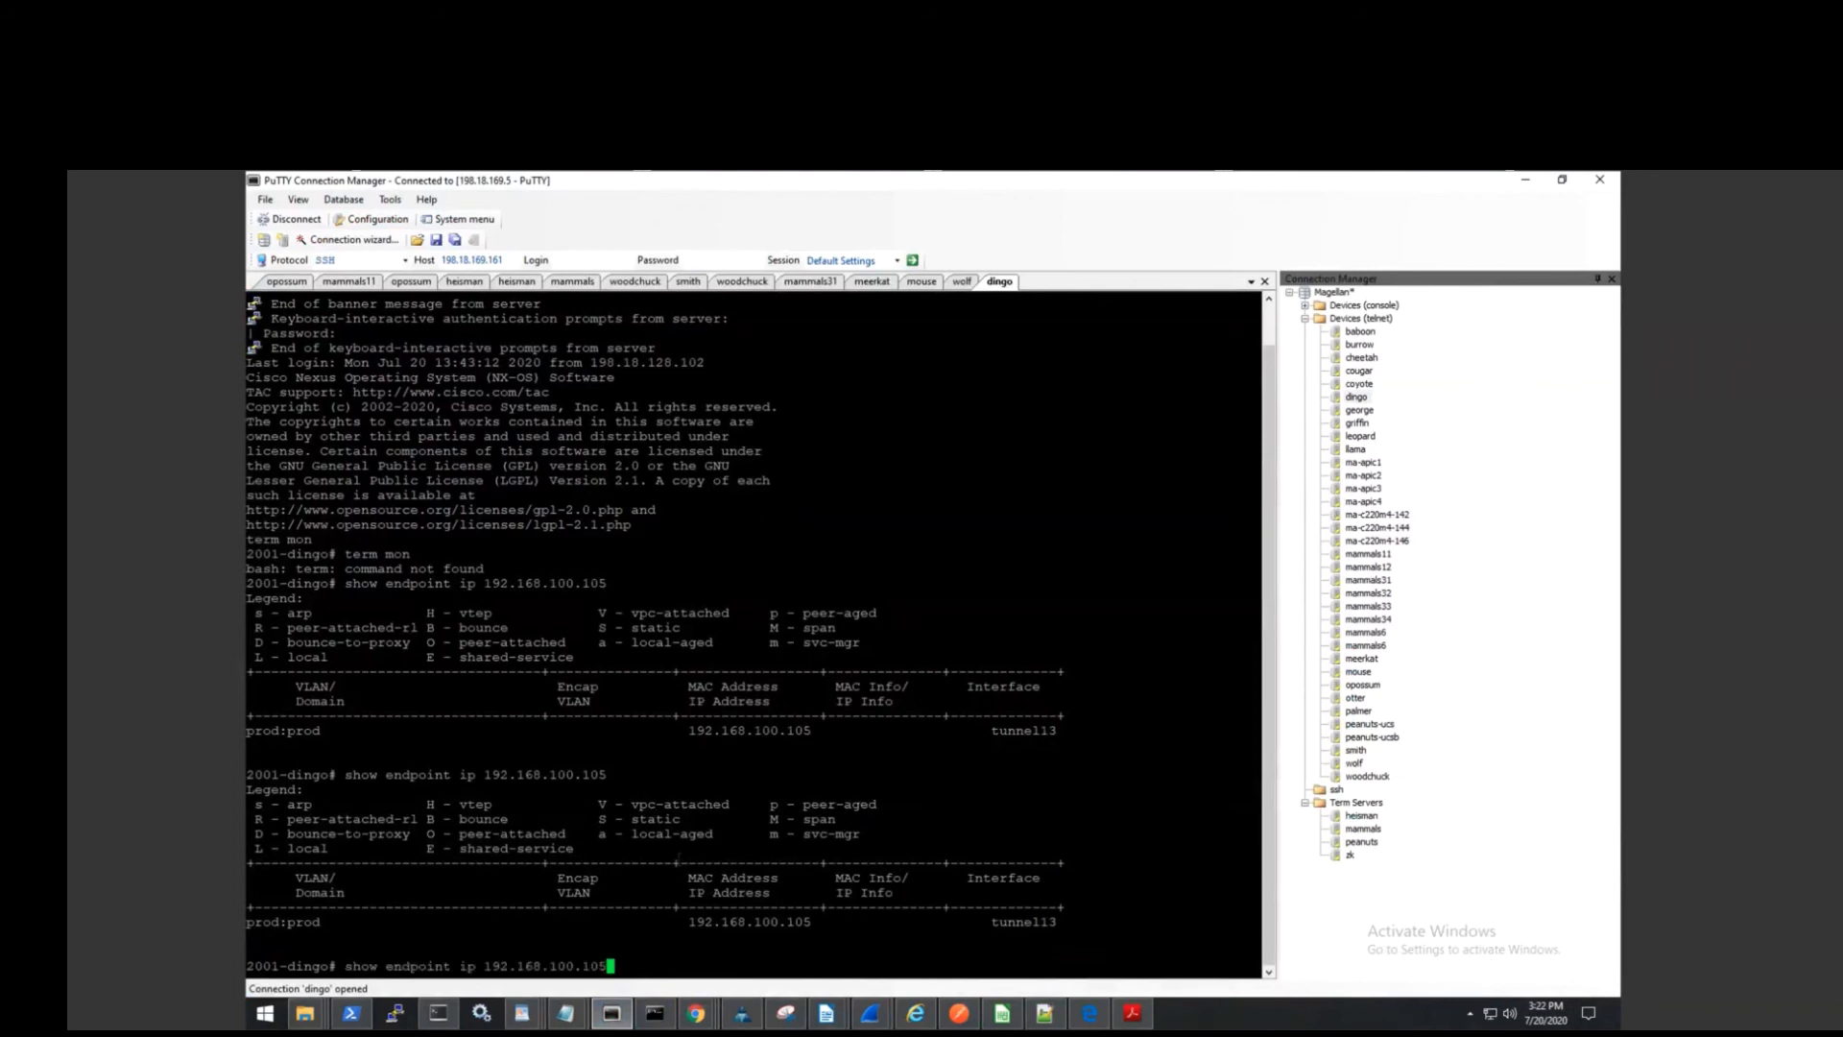
{"action": "key", "text": "Return"}
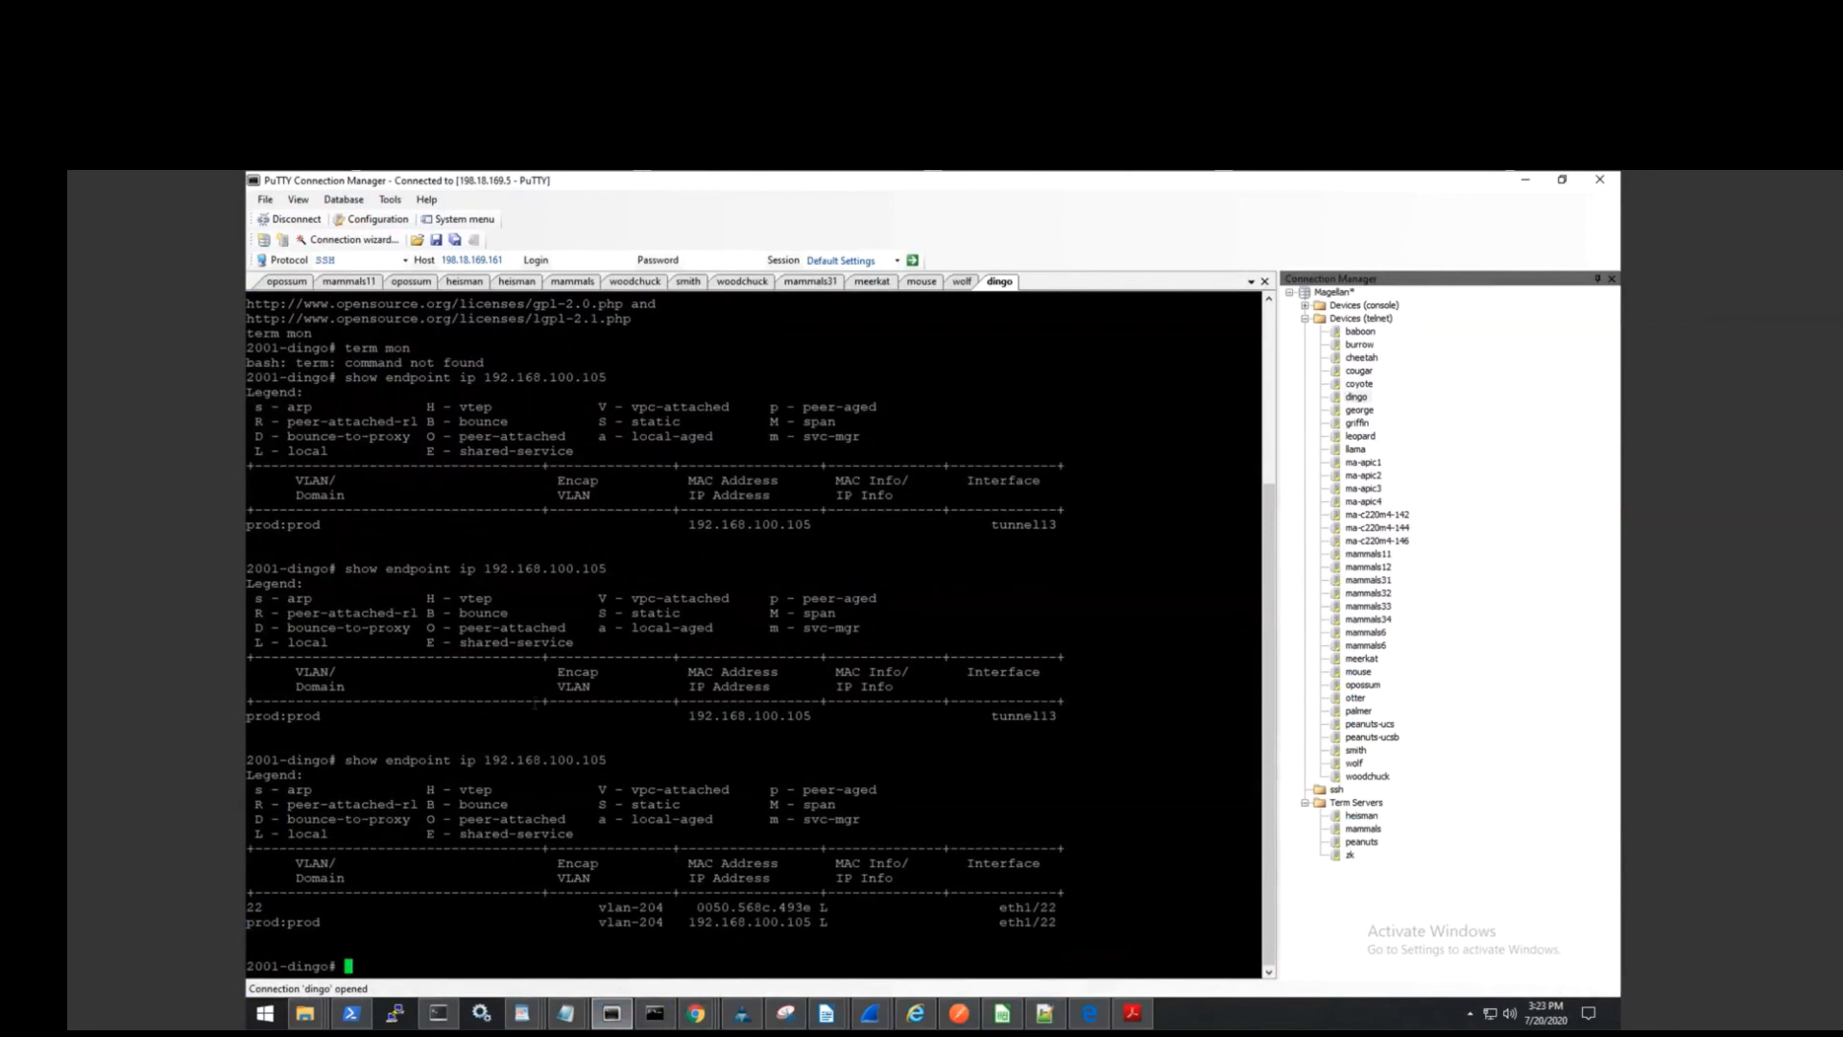
Rerun show endpoint ip 192.168.100.105 on leaf switches 1001-meerkat and 1002-mouse.
{"action": "left_click", "coordinate": [872, 282]}
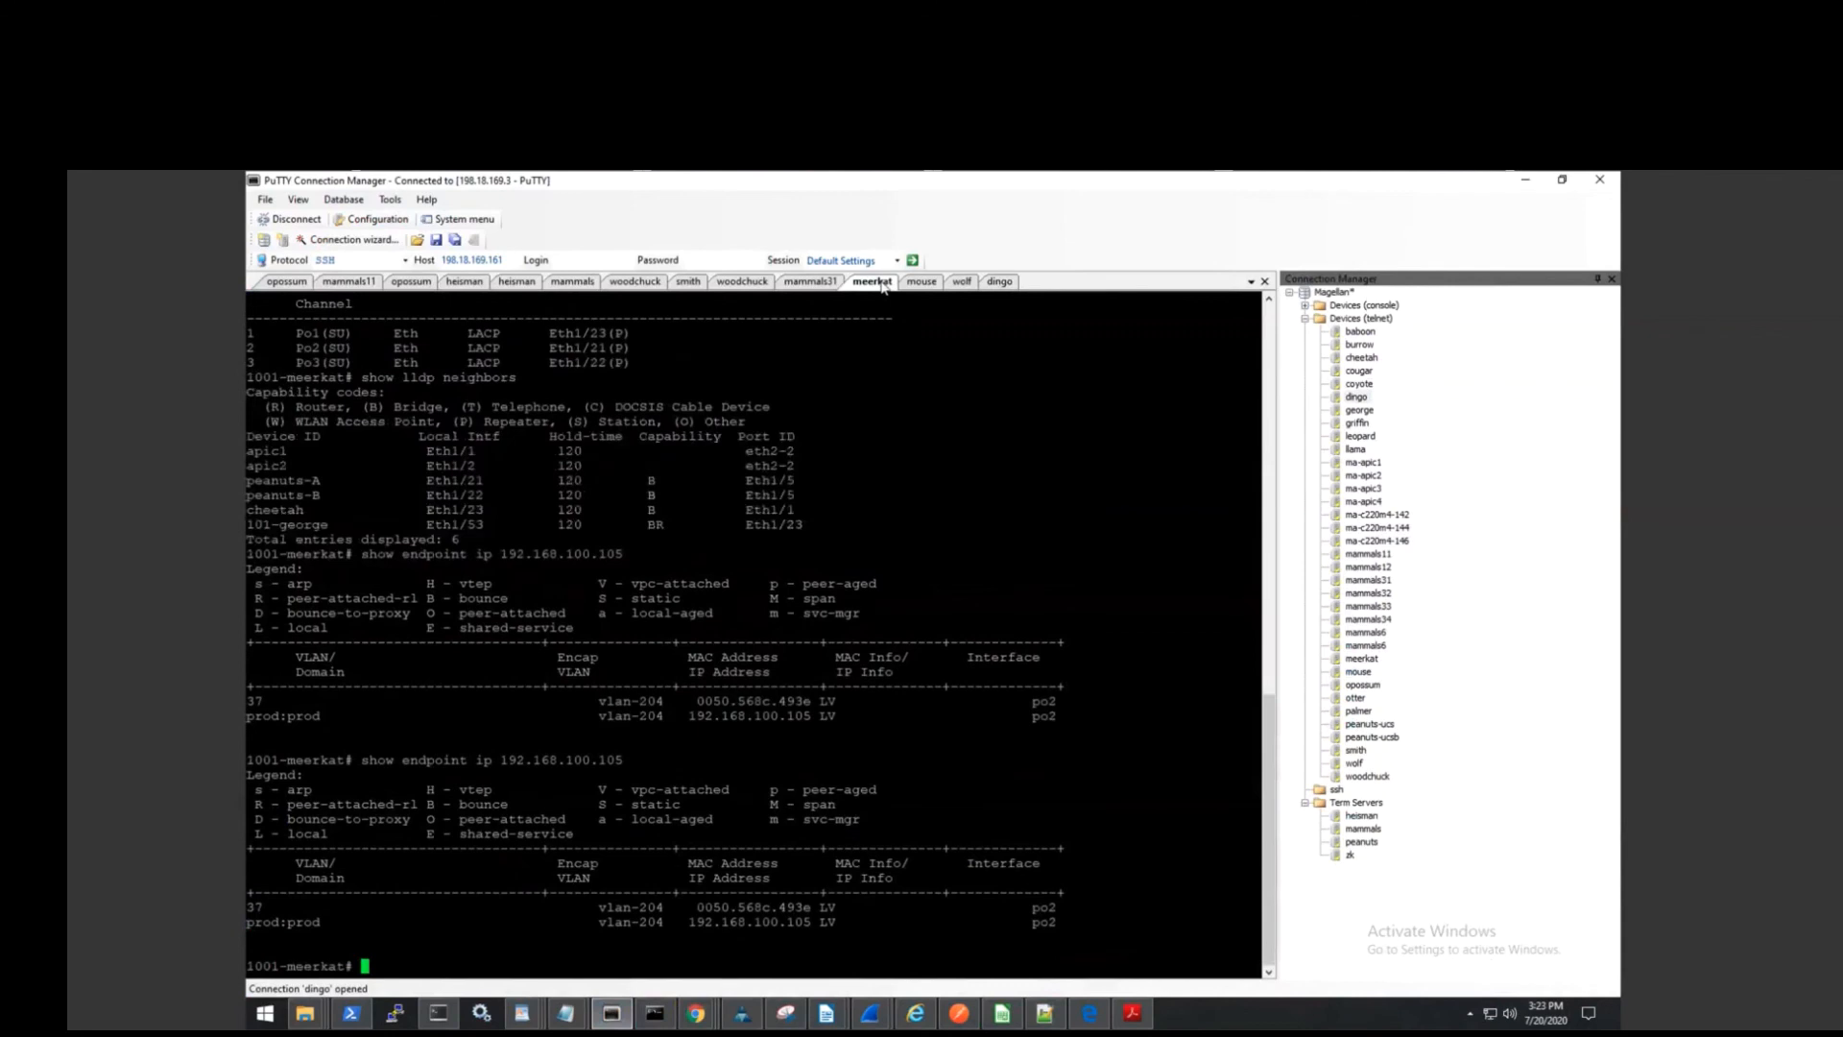
{"action": "key", "text": "Up"}
{"action": "key", "text": "Return"}
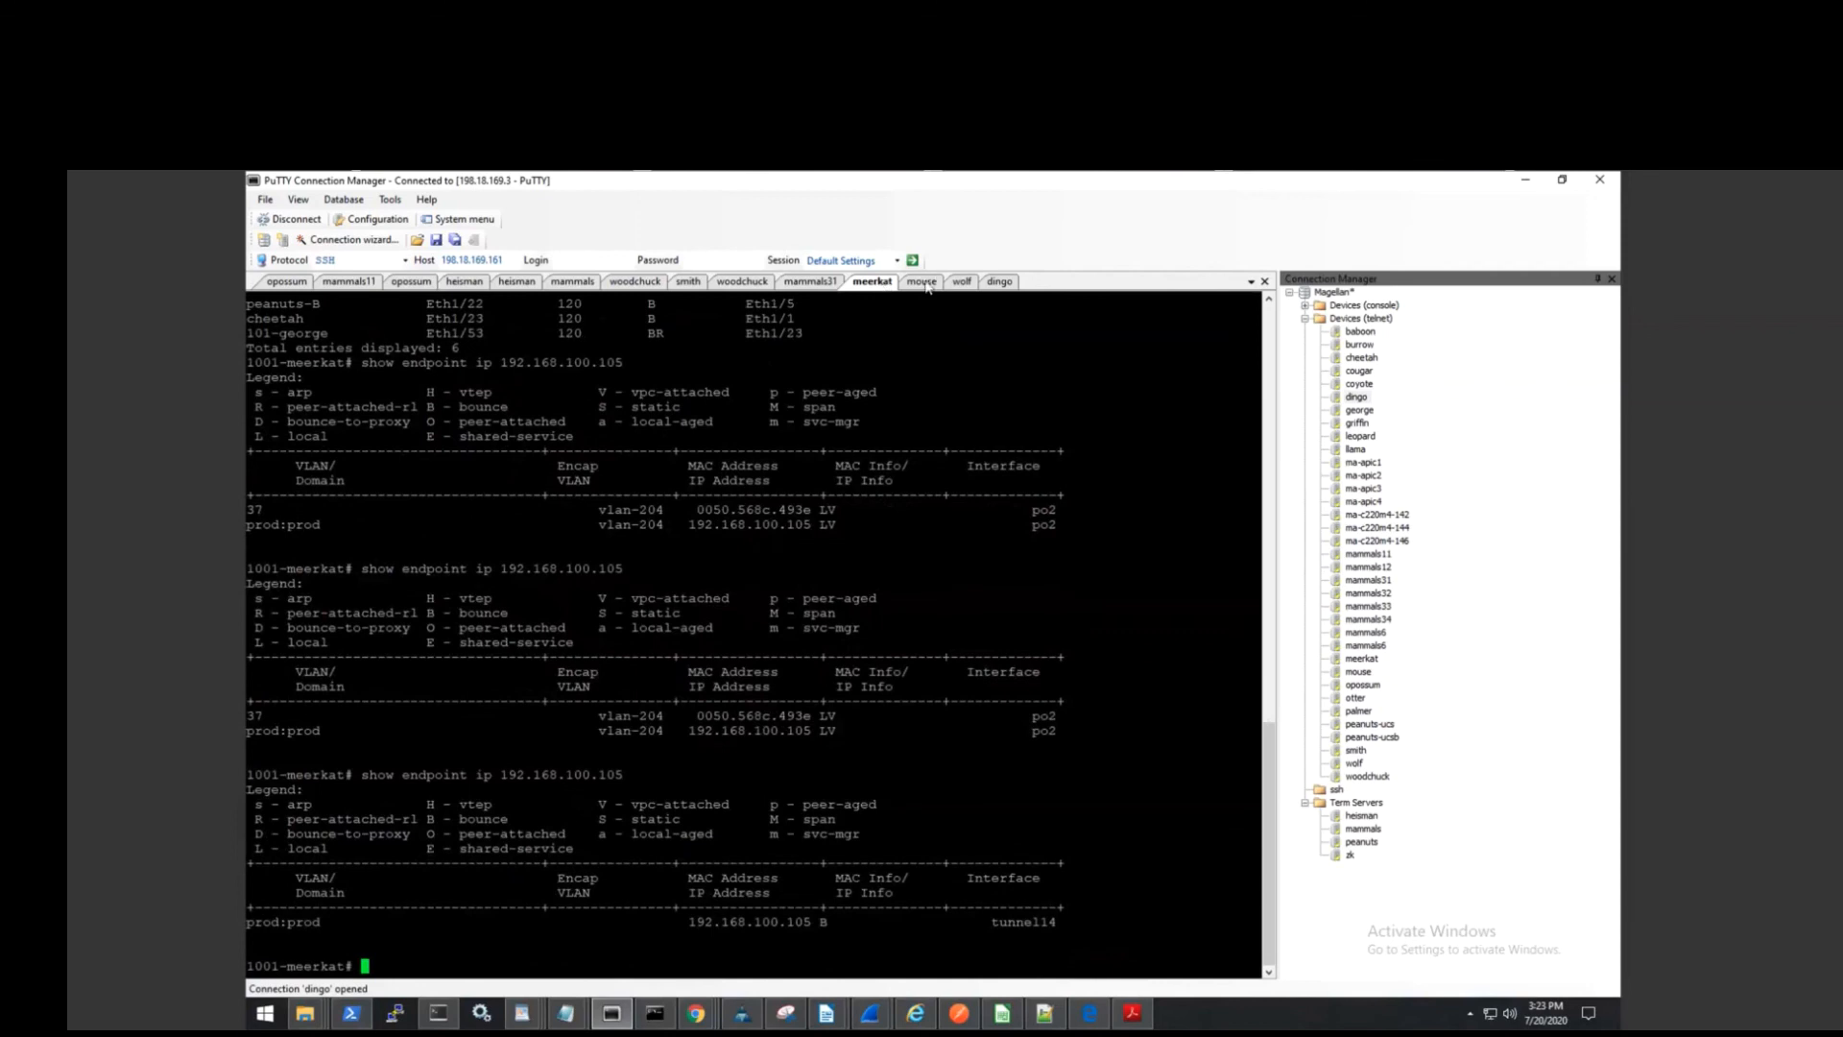
{"action": "left_click", "coordinate": [922, 281]}
{"action": "key", "text": "Up"}
{"action": "key", "text": "Return"}
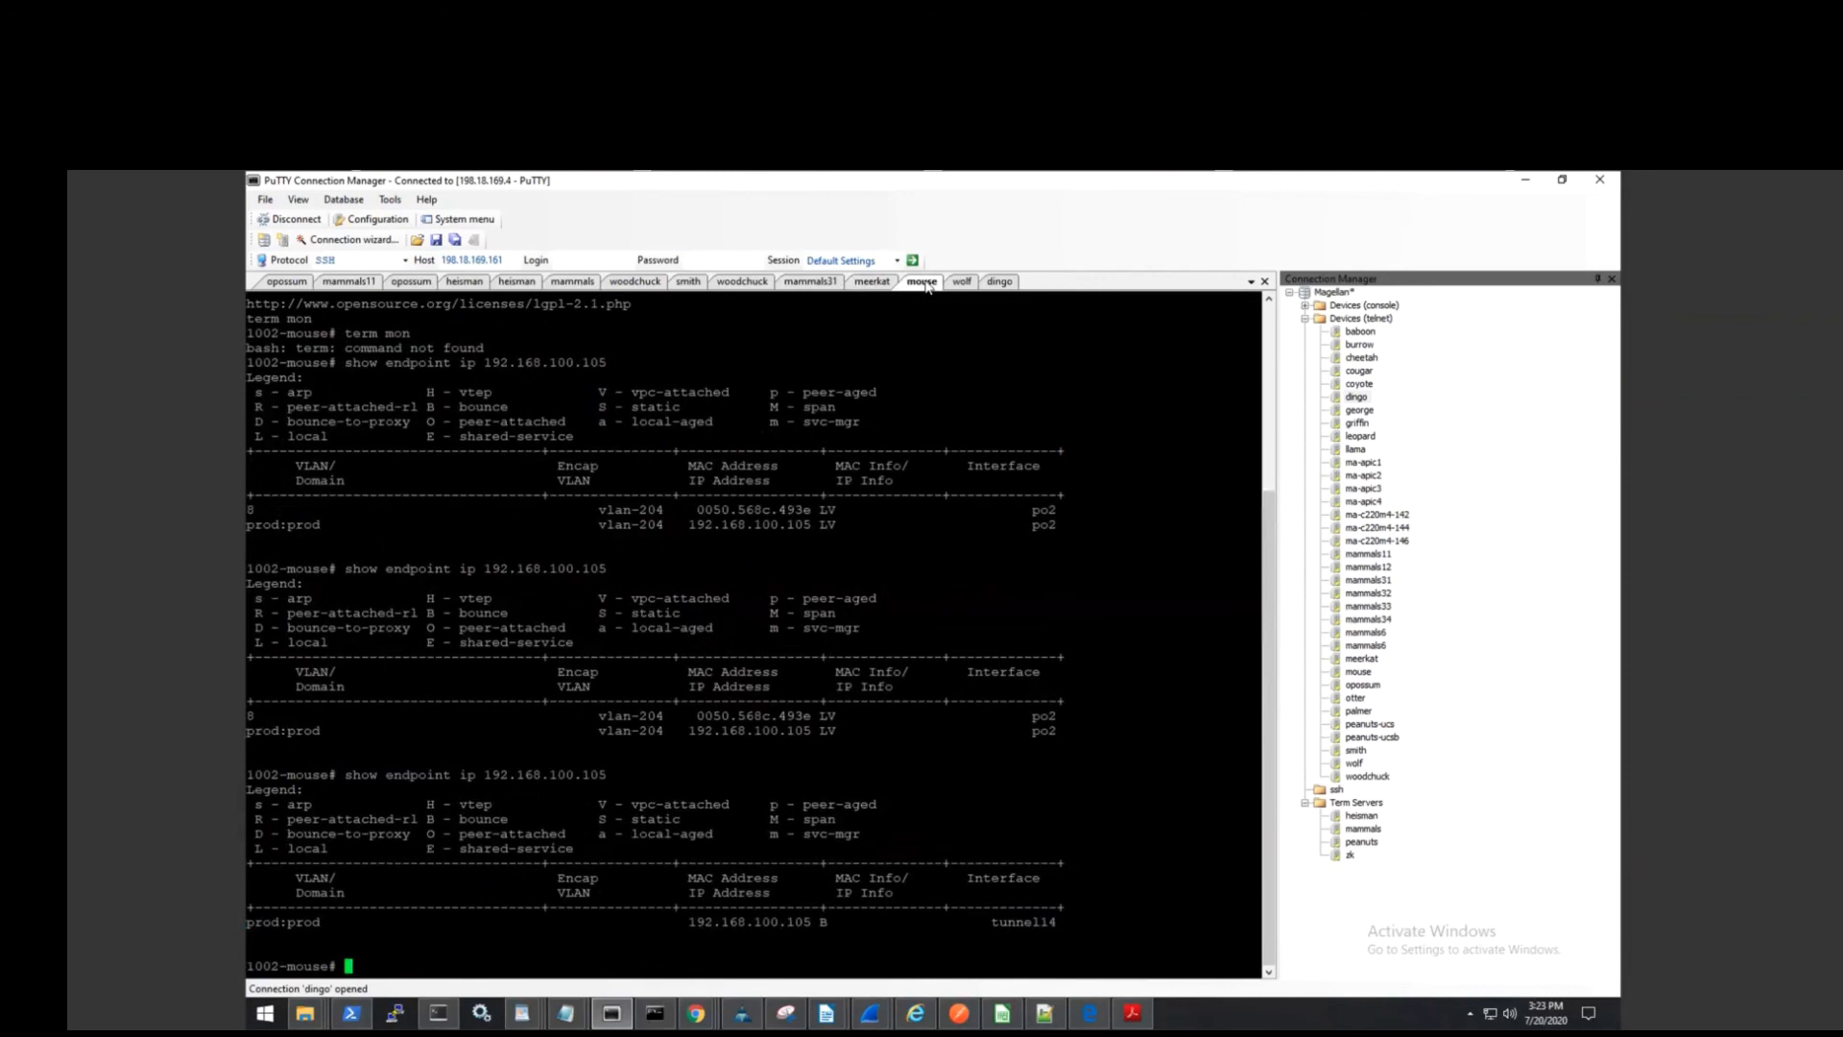
{"action": "mouse_move", "coordinate": [785, 1013]}
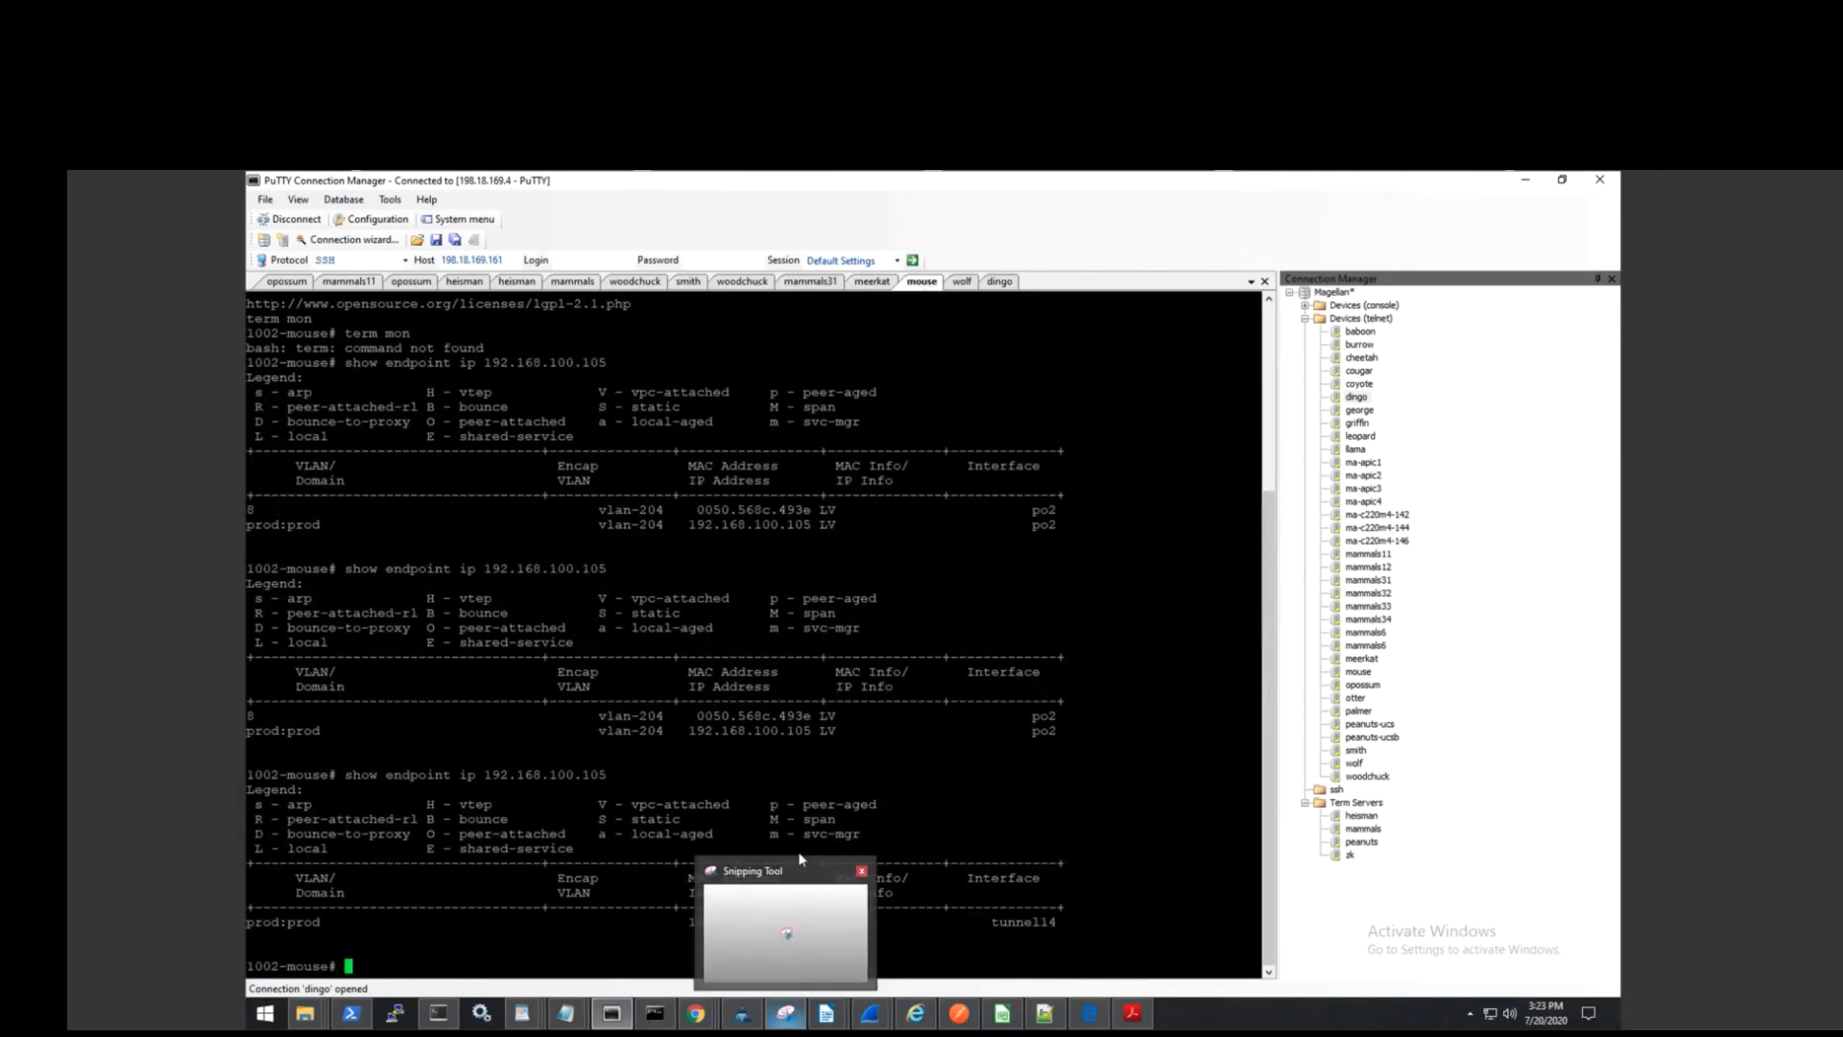
{"action": "mouse_move", "coordinate": [802, 859]}
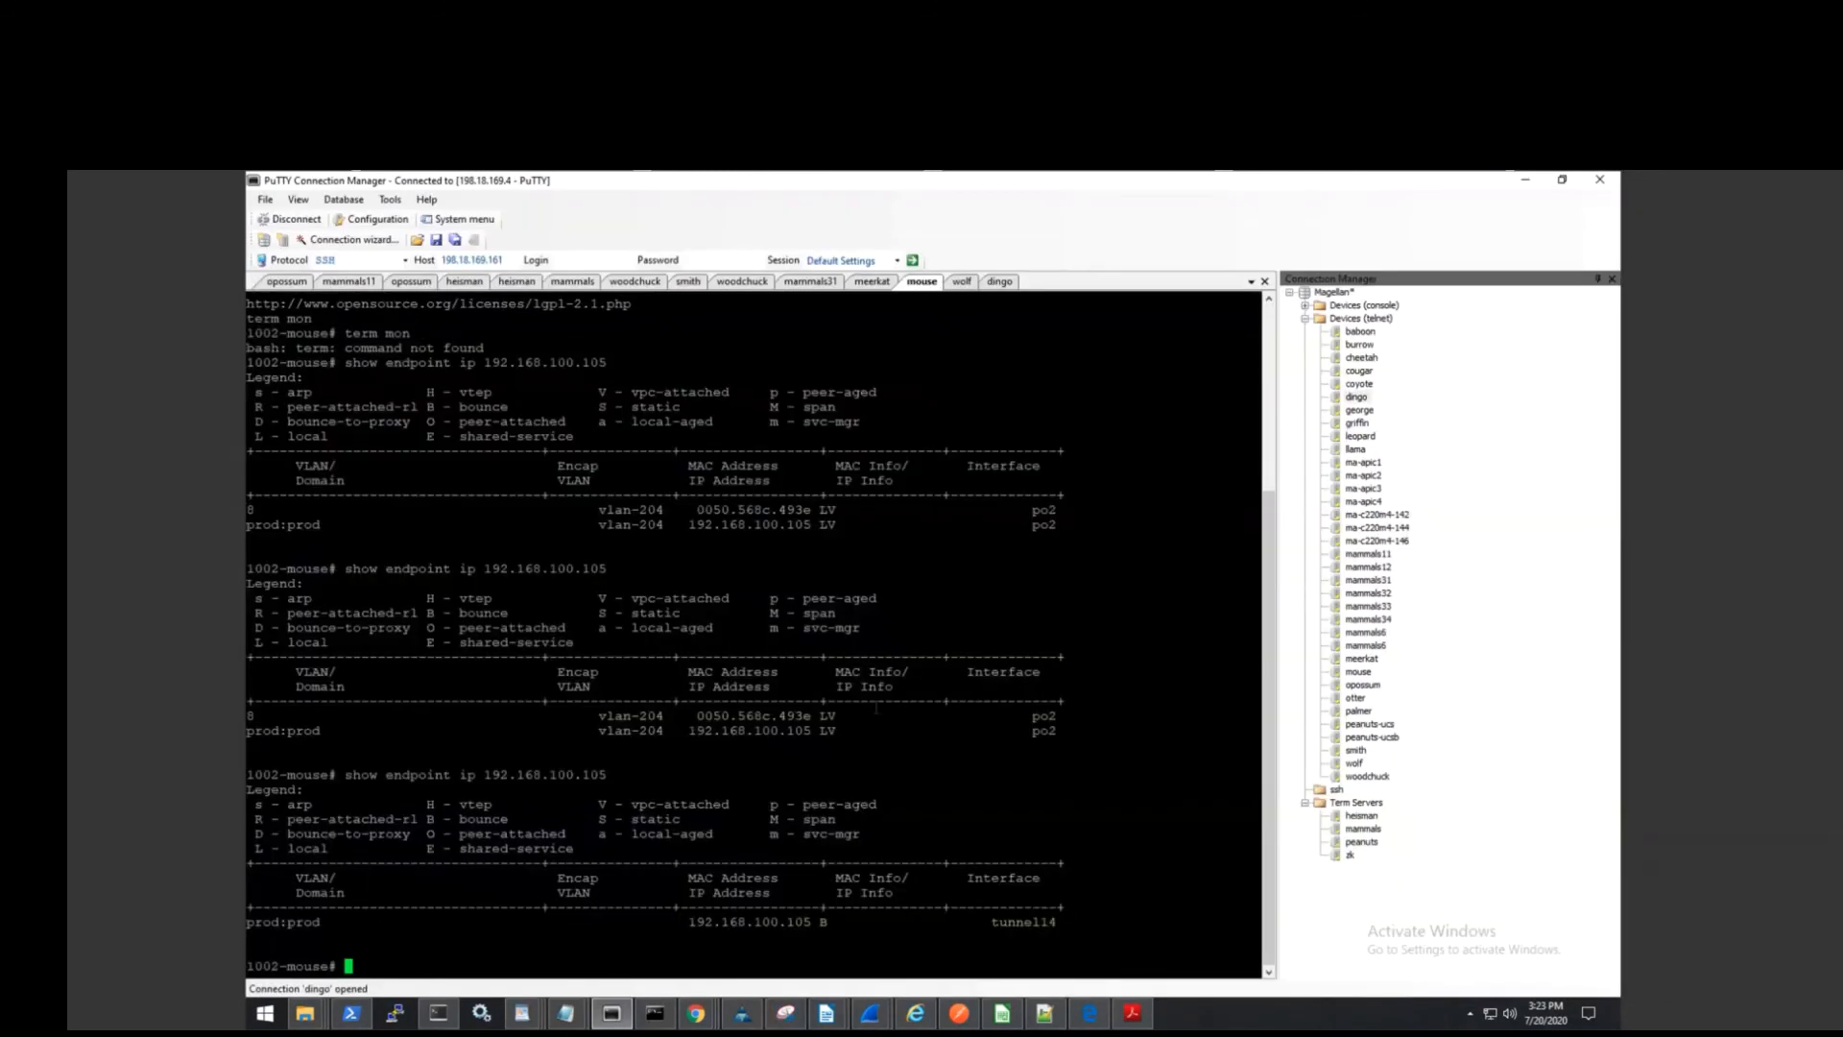